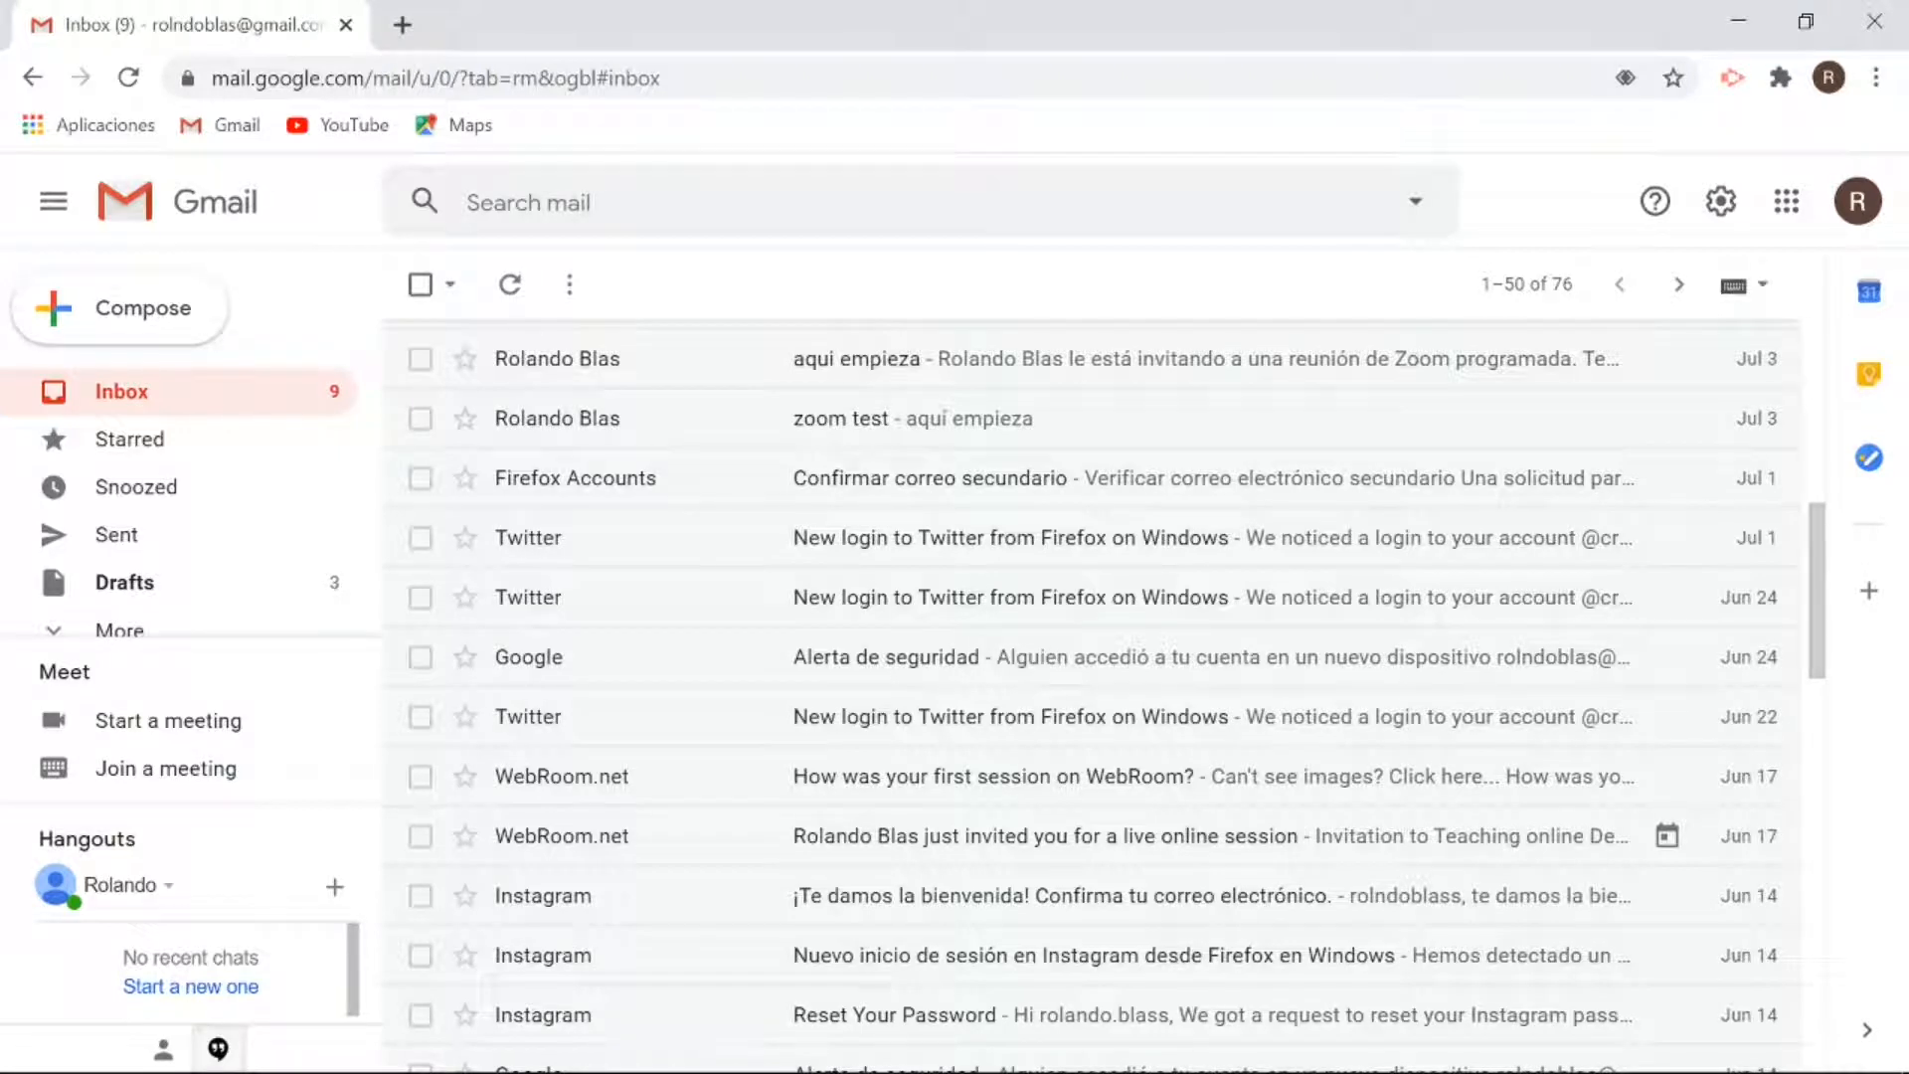
Open the "Quiz simple past." form from Google Drive and close the Drive page, leaving the form's editor open.
{"action": "left_click", "coordinate": [1787, 202]}
{"action": "left_click", "coordinate": [1817, 618]}
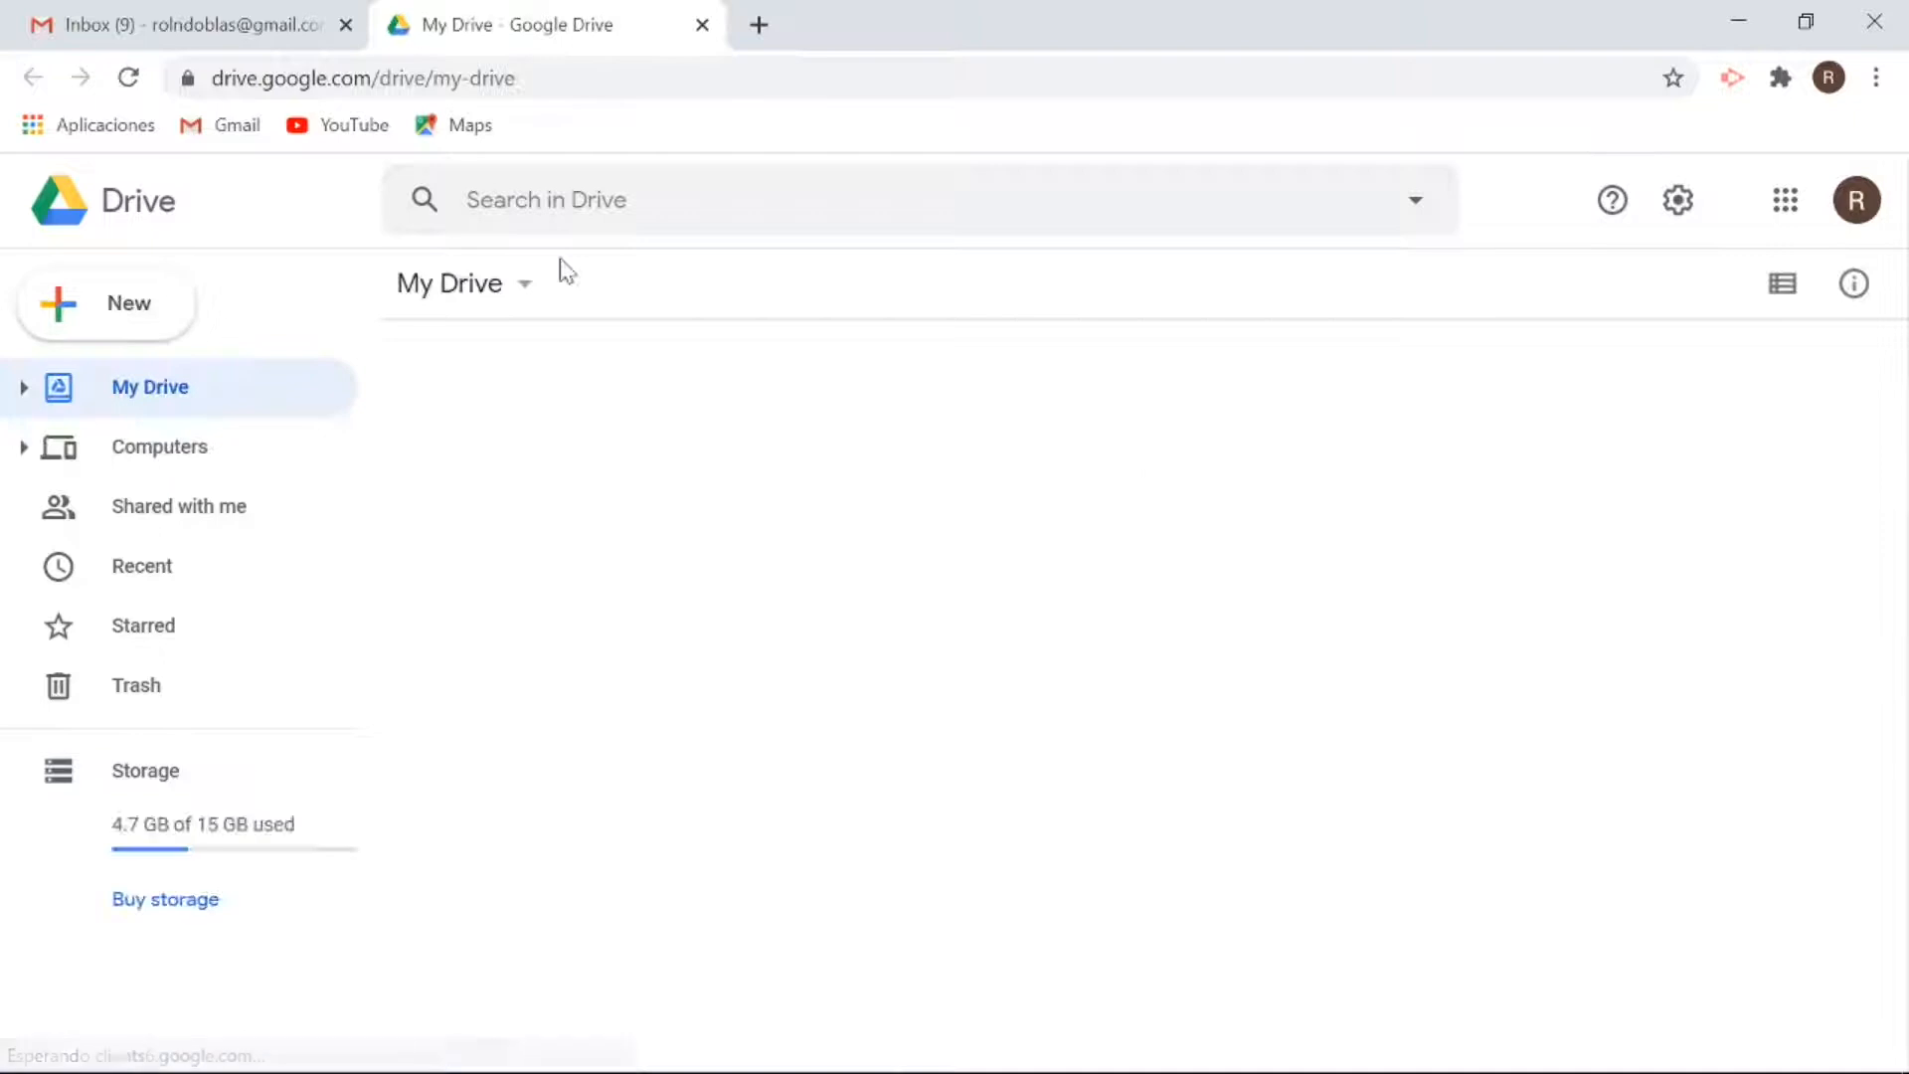
{"action": "double_click", "coordinate": [590, 557]}
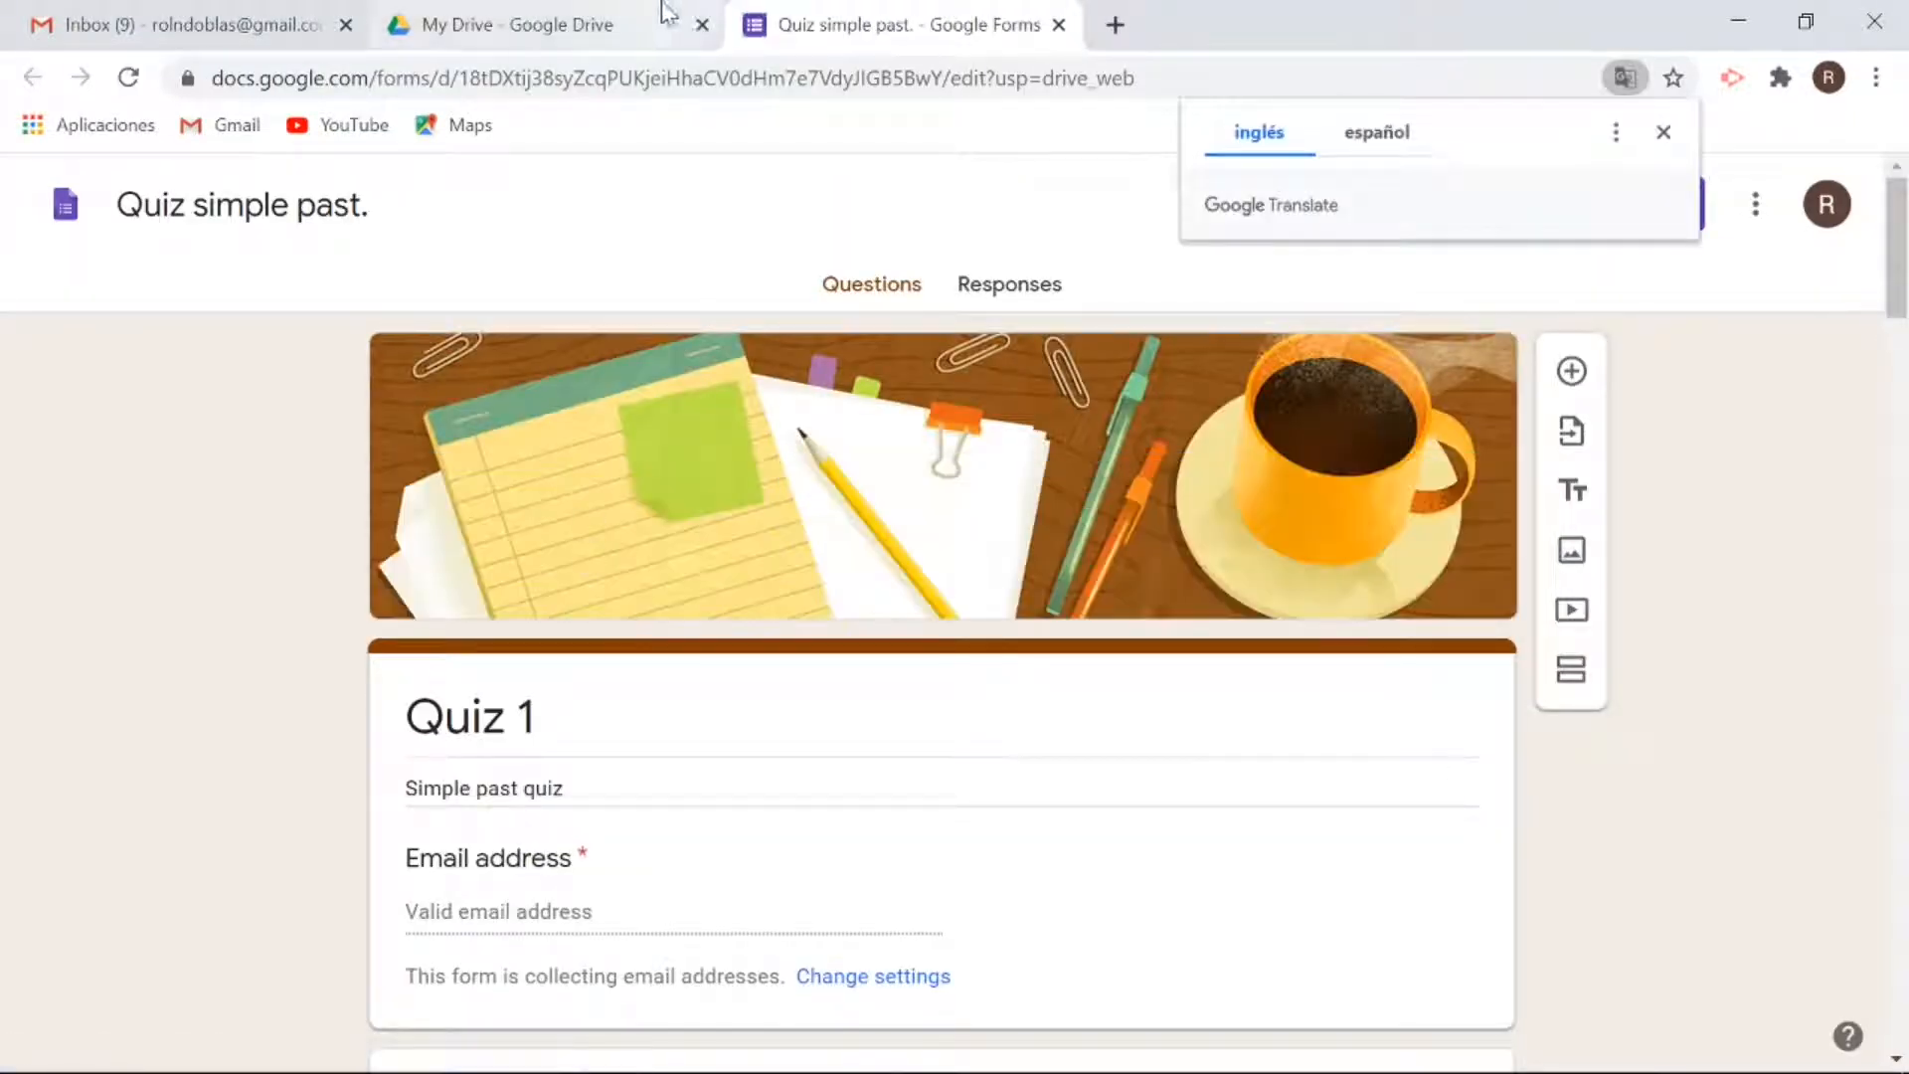
{"action": "left_click", "coordinate": [676, 25]}
{"action": "left_click", "coordinate": [703, 25]}
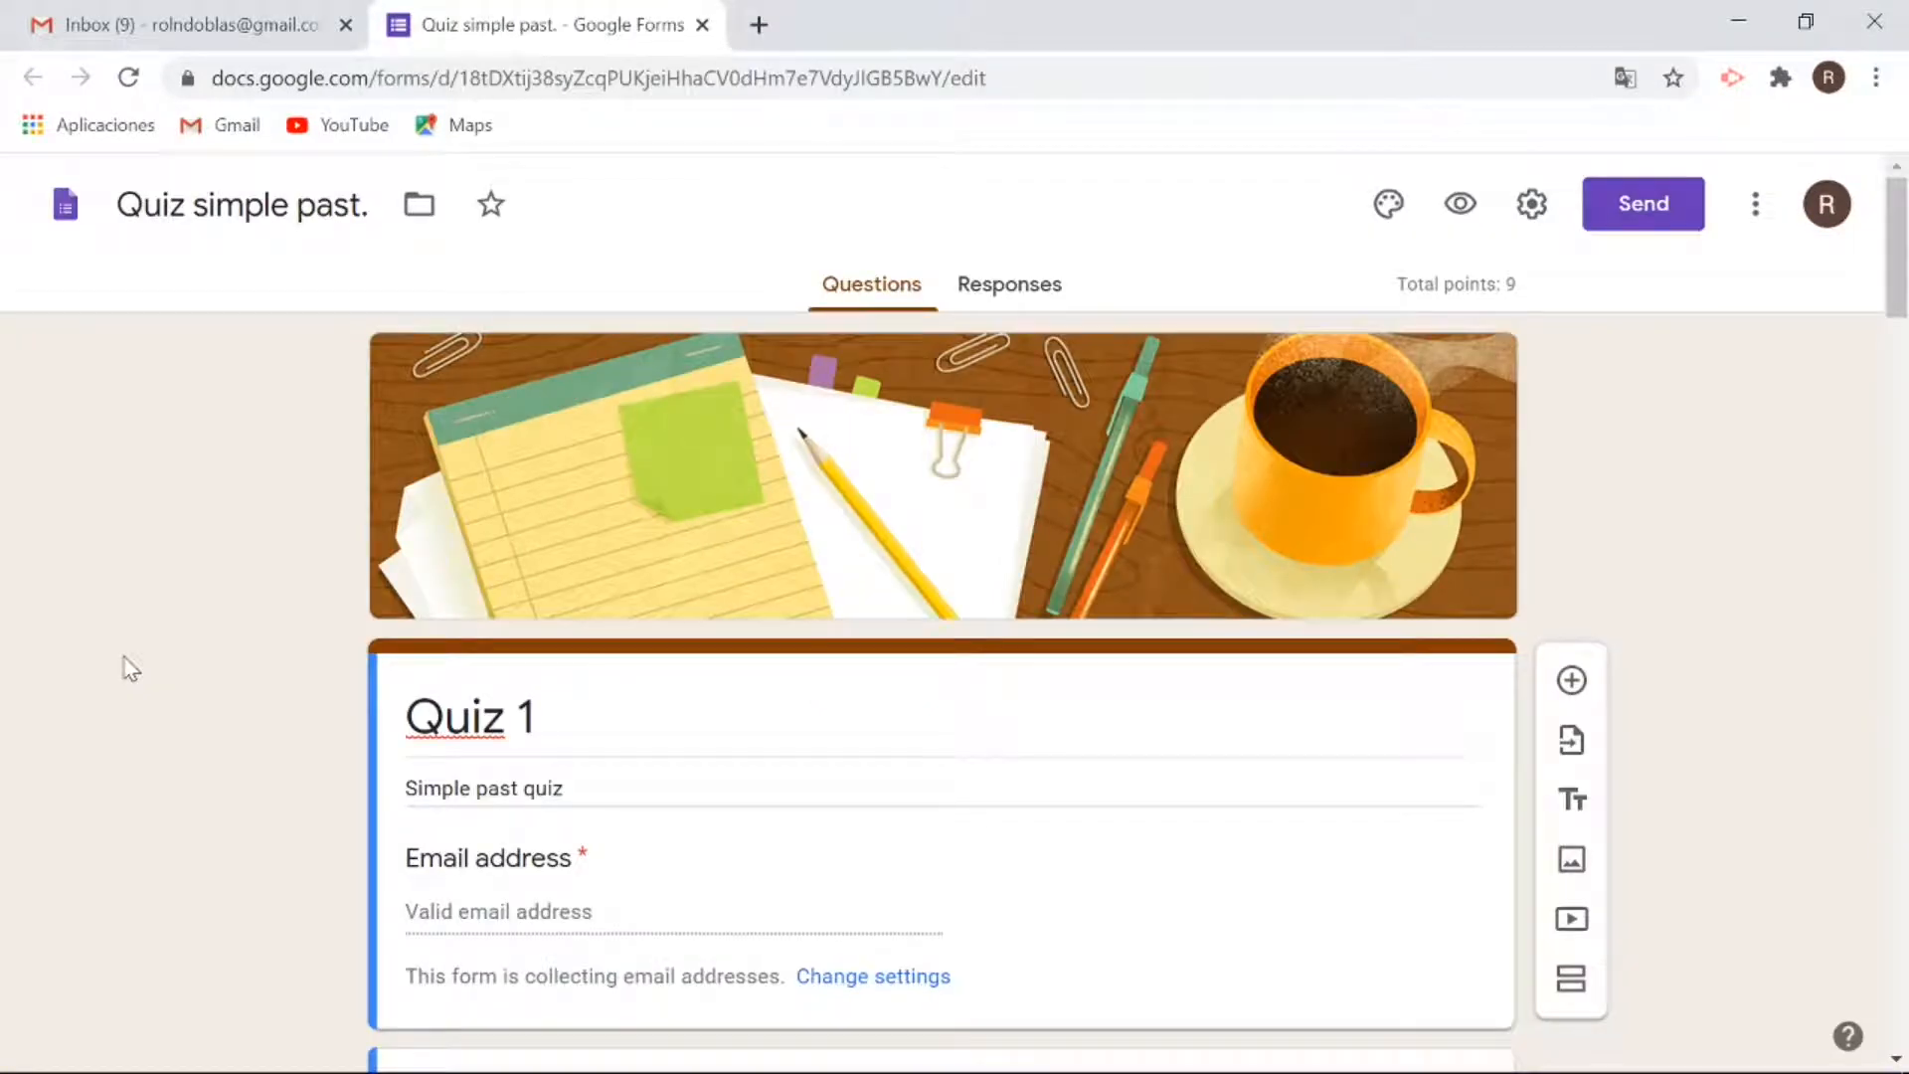
Look through the quiz's title, description, name and email fields, and first multiple-choice questions.
{"action": "scroll", "coordinate": [130, 668], "scroll_direction": "down", "scroll_amount": 2}
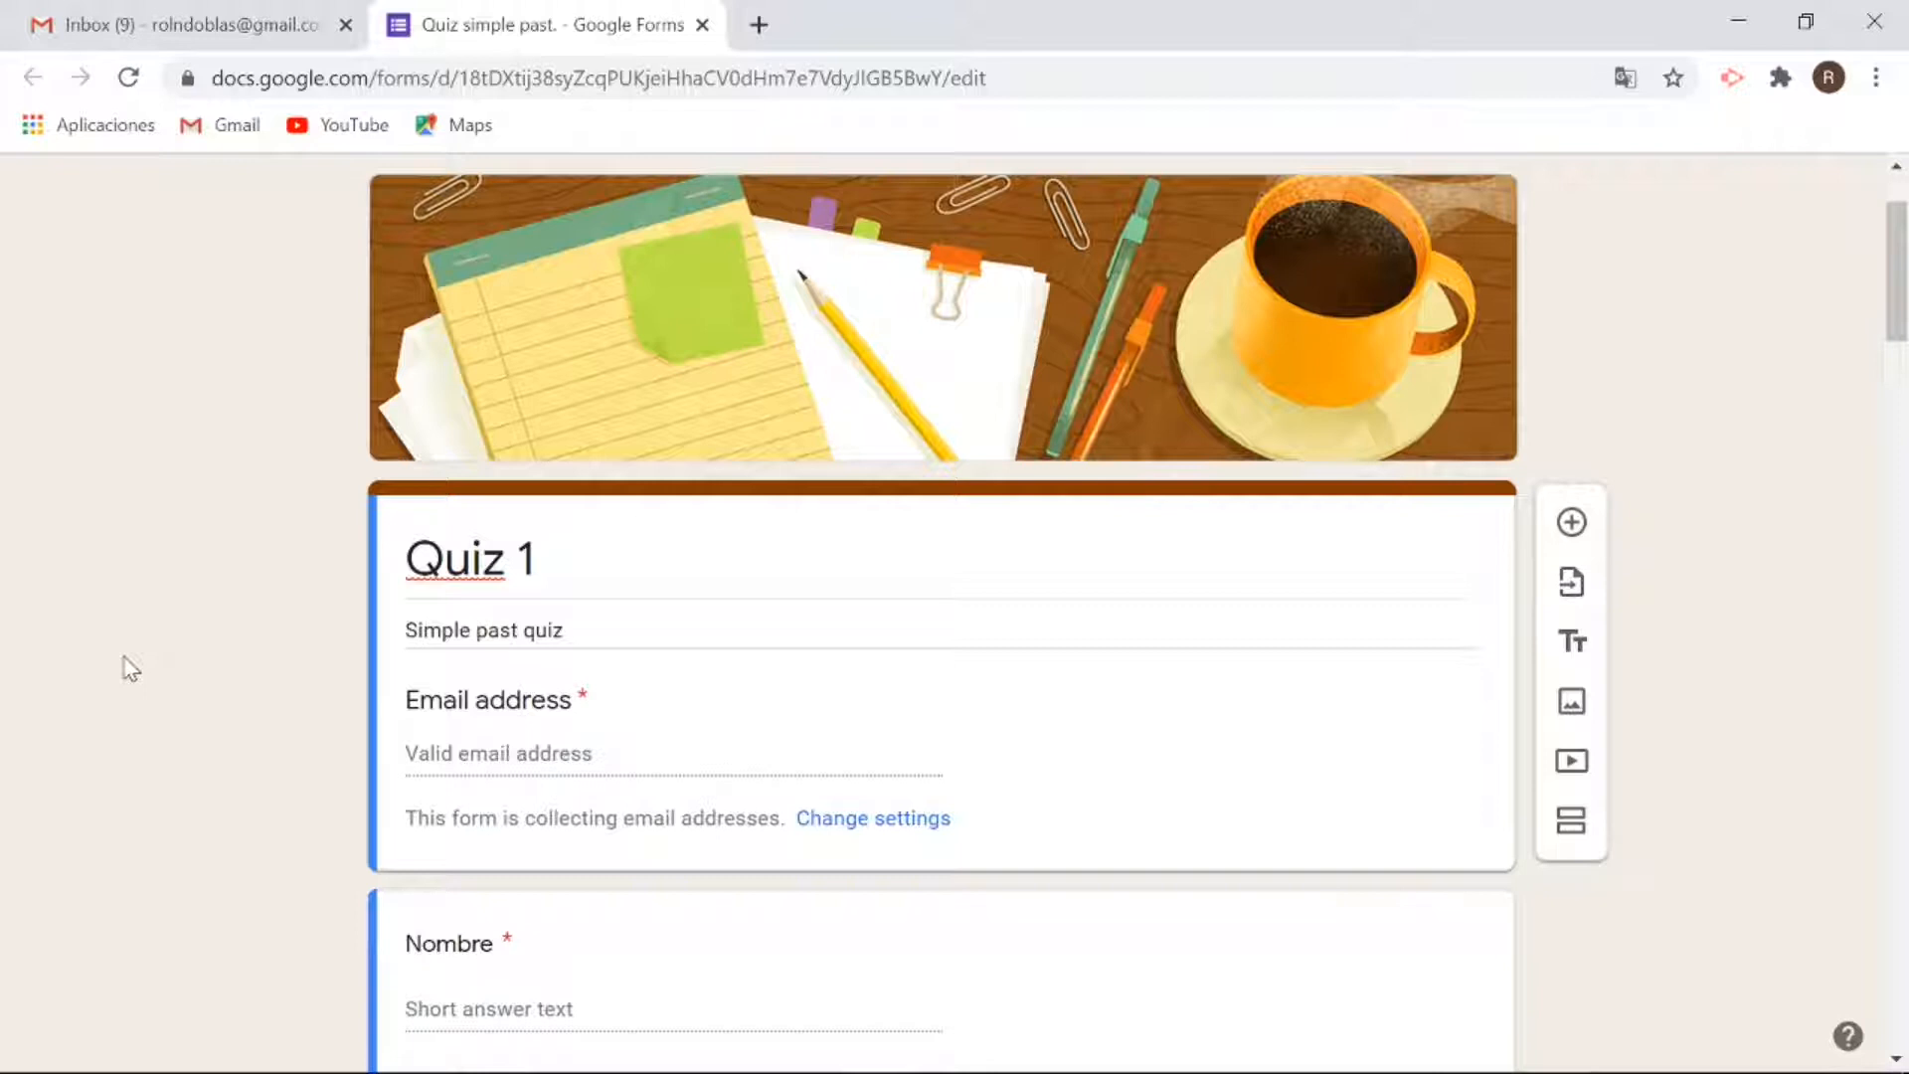
{"action": "scroll", "coordinate": [130, 669], "scroll_direction": "down", "scroll_amount": 2}
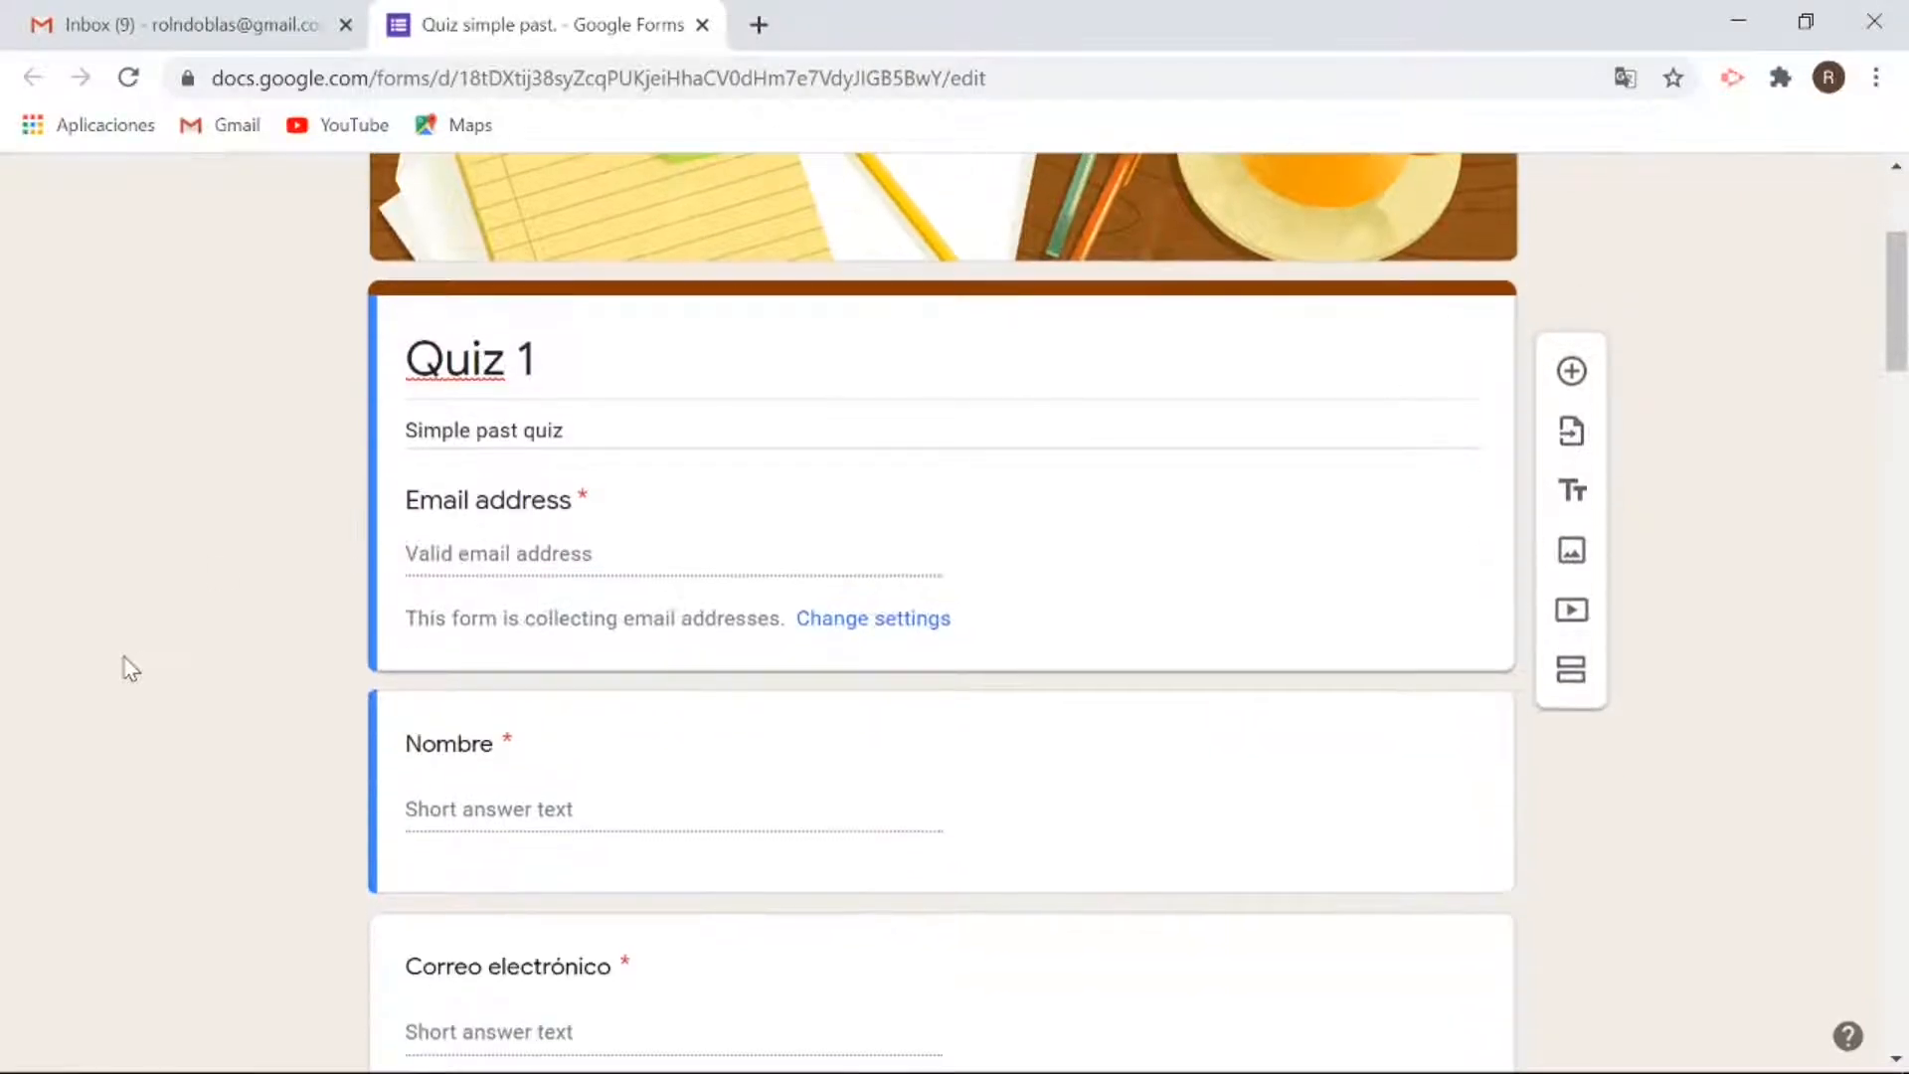
{"action": "left_click", "coordinate": [472, 359]}
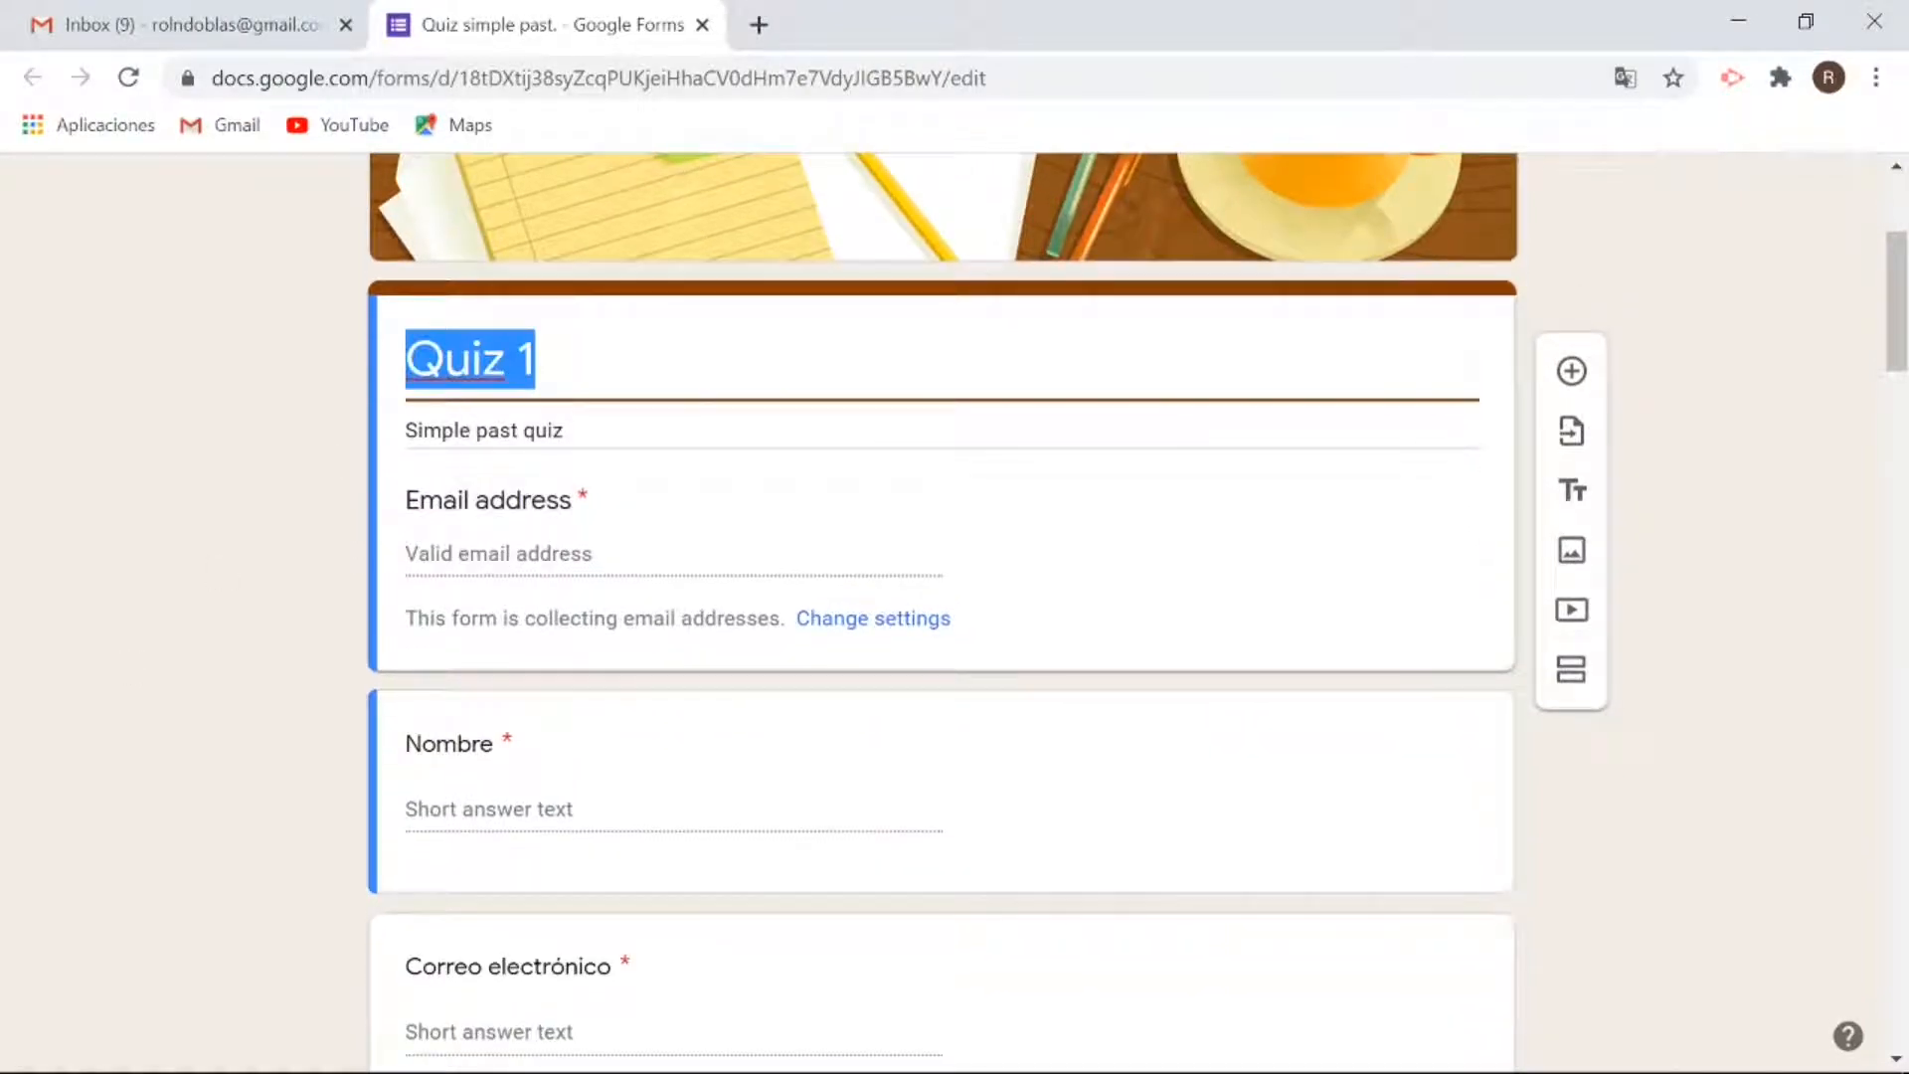
{"action": "scroll", "coordinate": [220, 469], "scroll_direction": "down", "scroll_amount": 2}
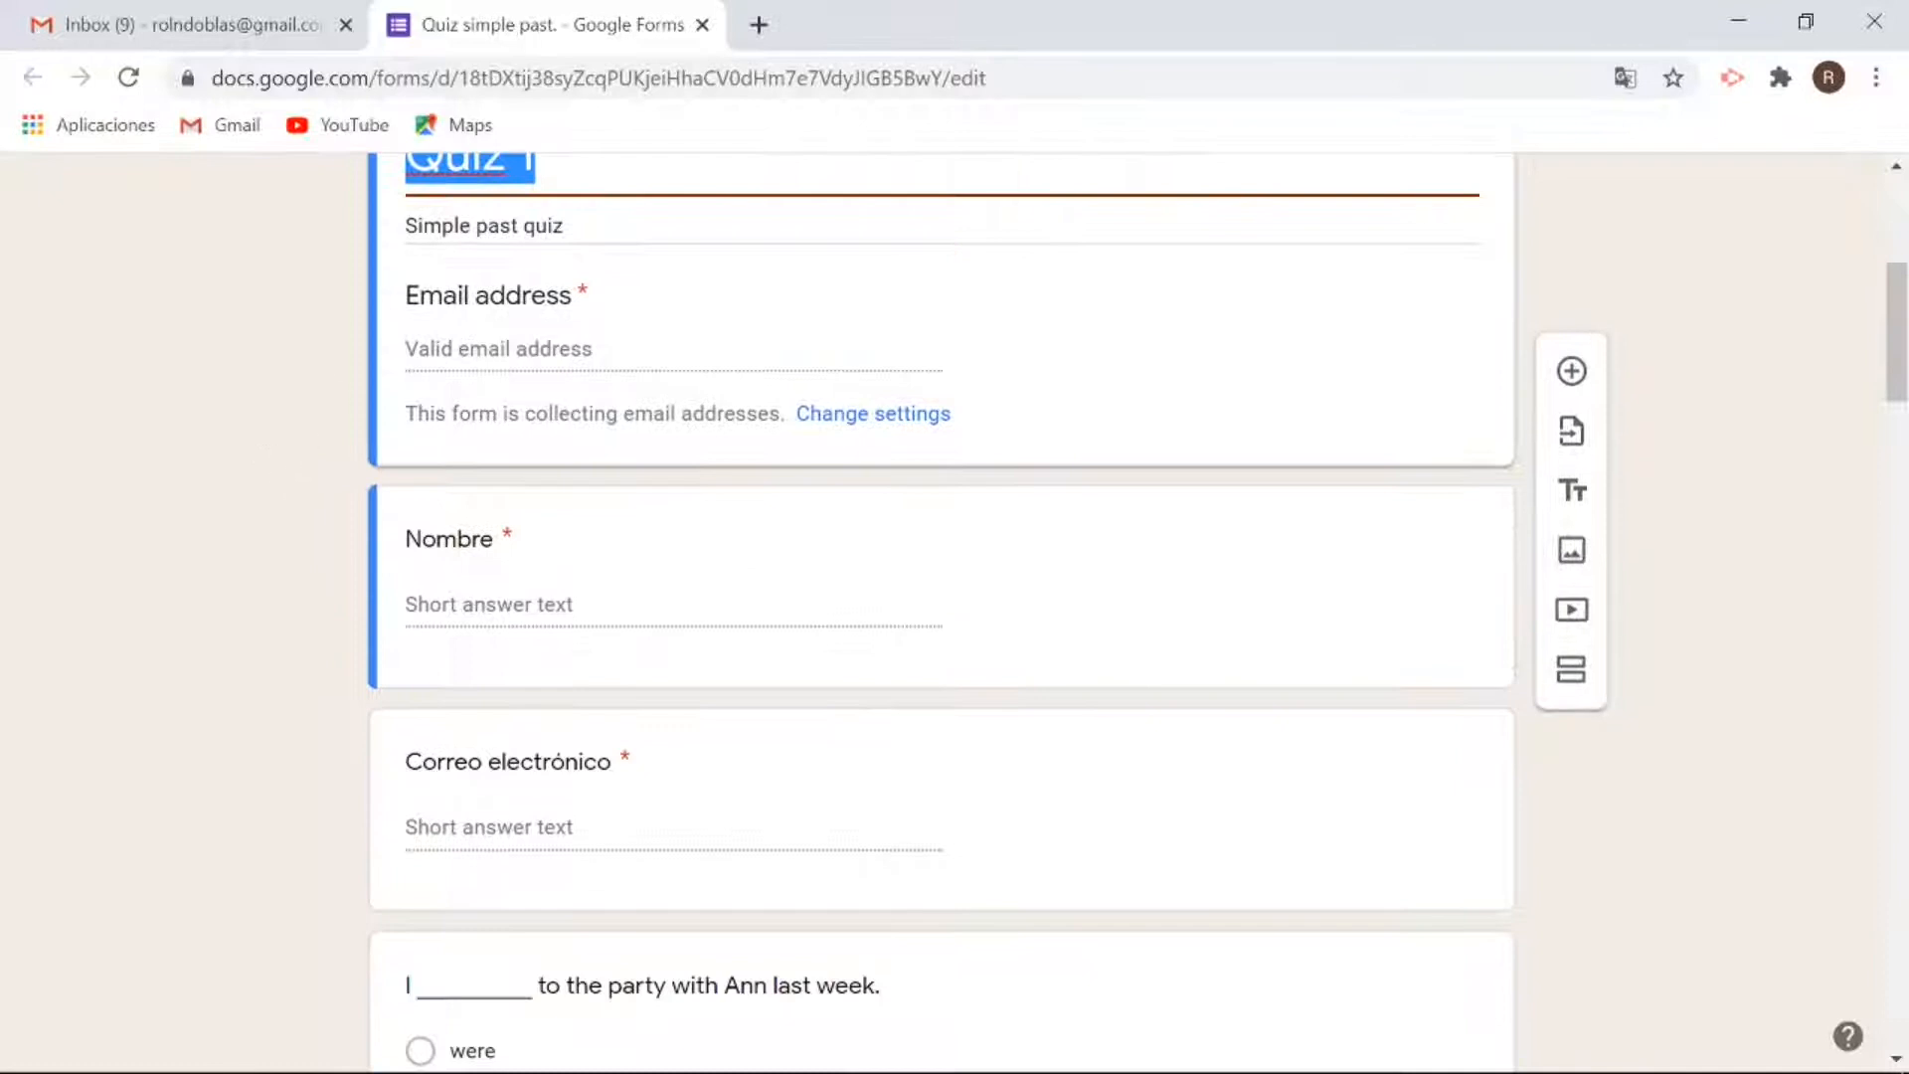
{"action": "key", "text": "Tab"}
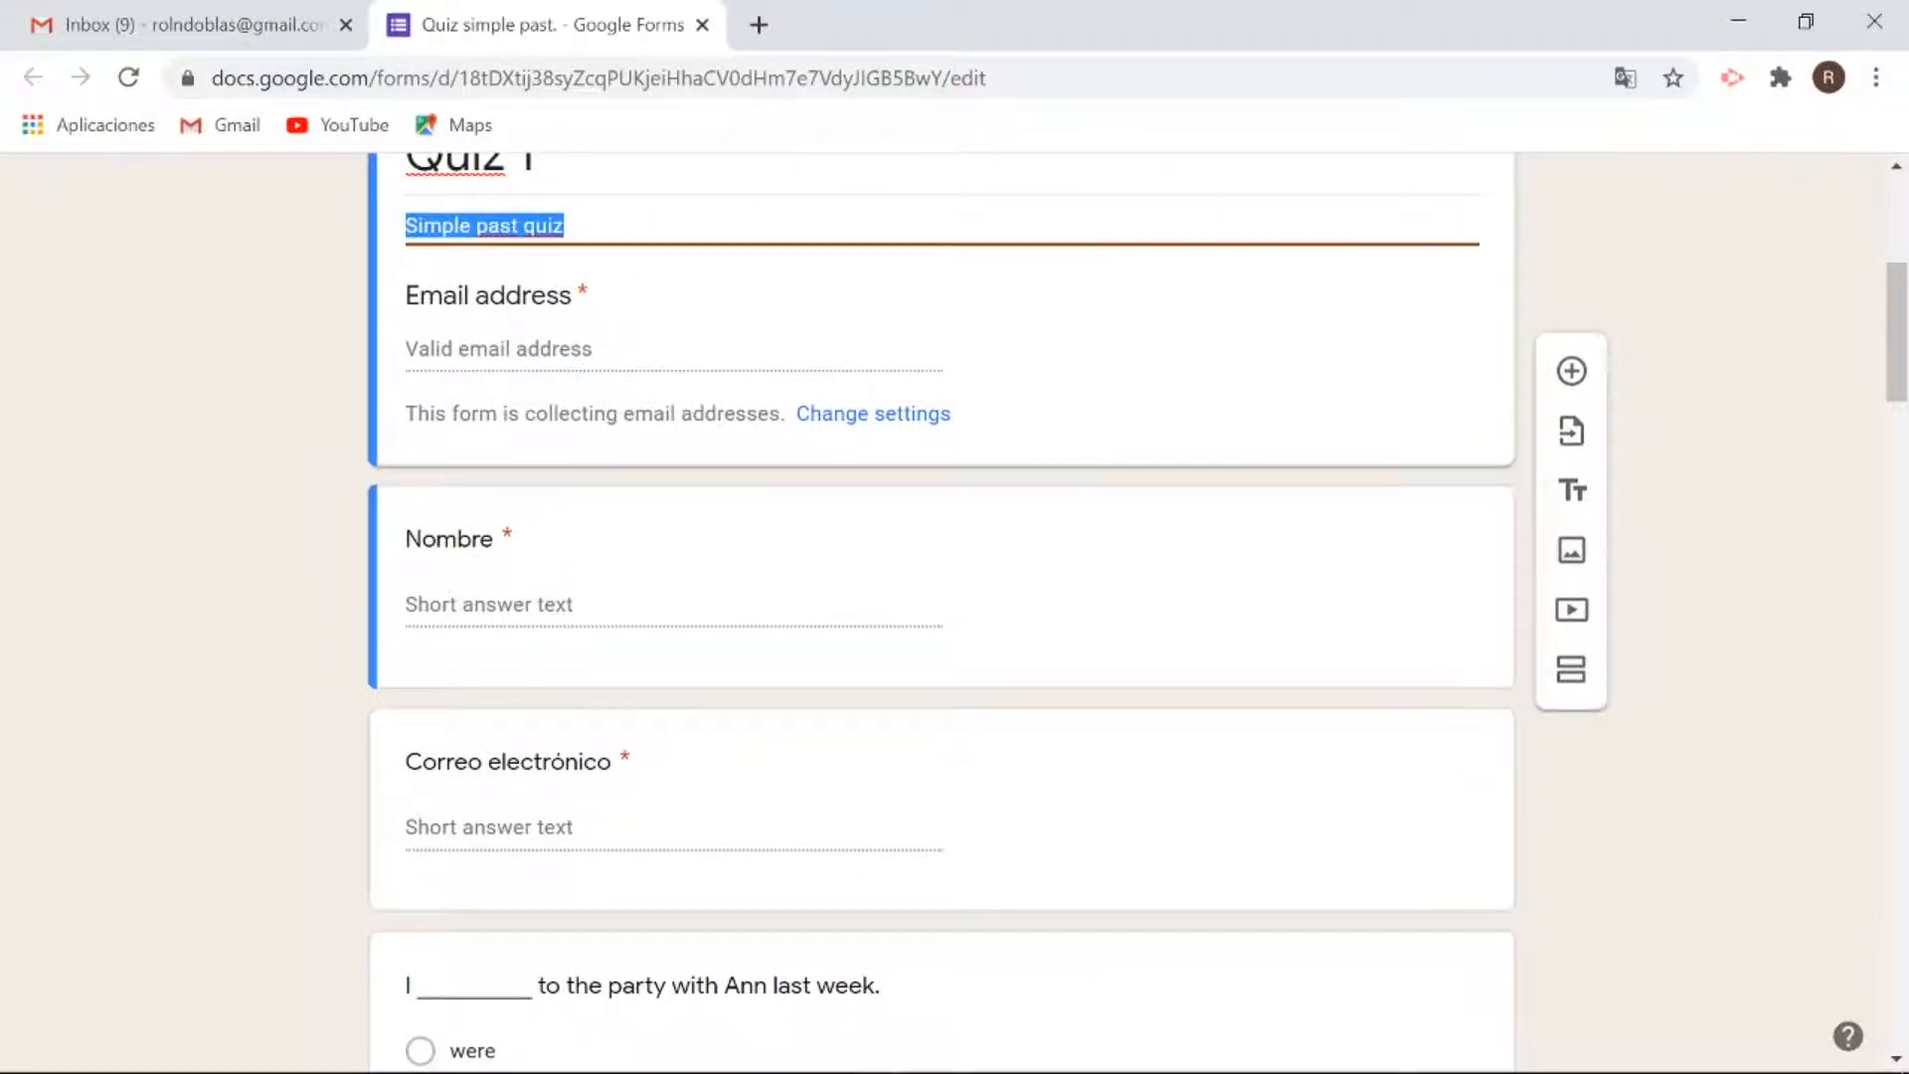
{"action": "scroll", "coordinate": [196, 362], "scroll_direction": "down", "scroll_amount": 3}
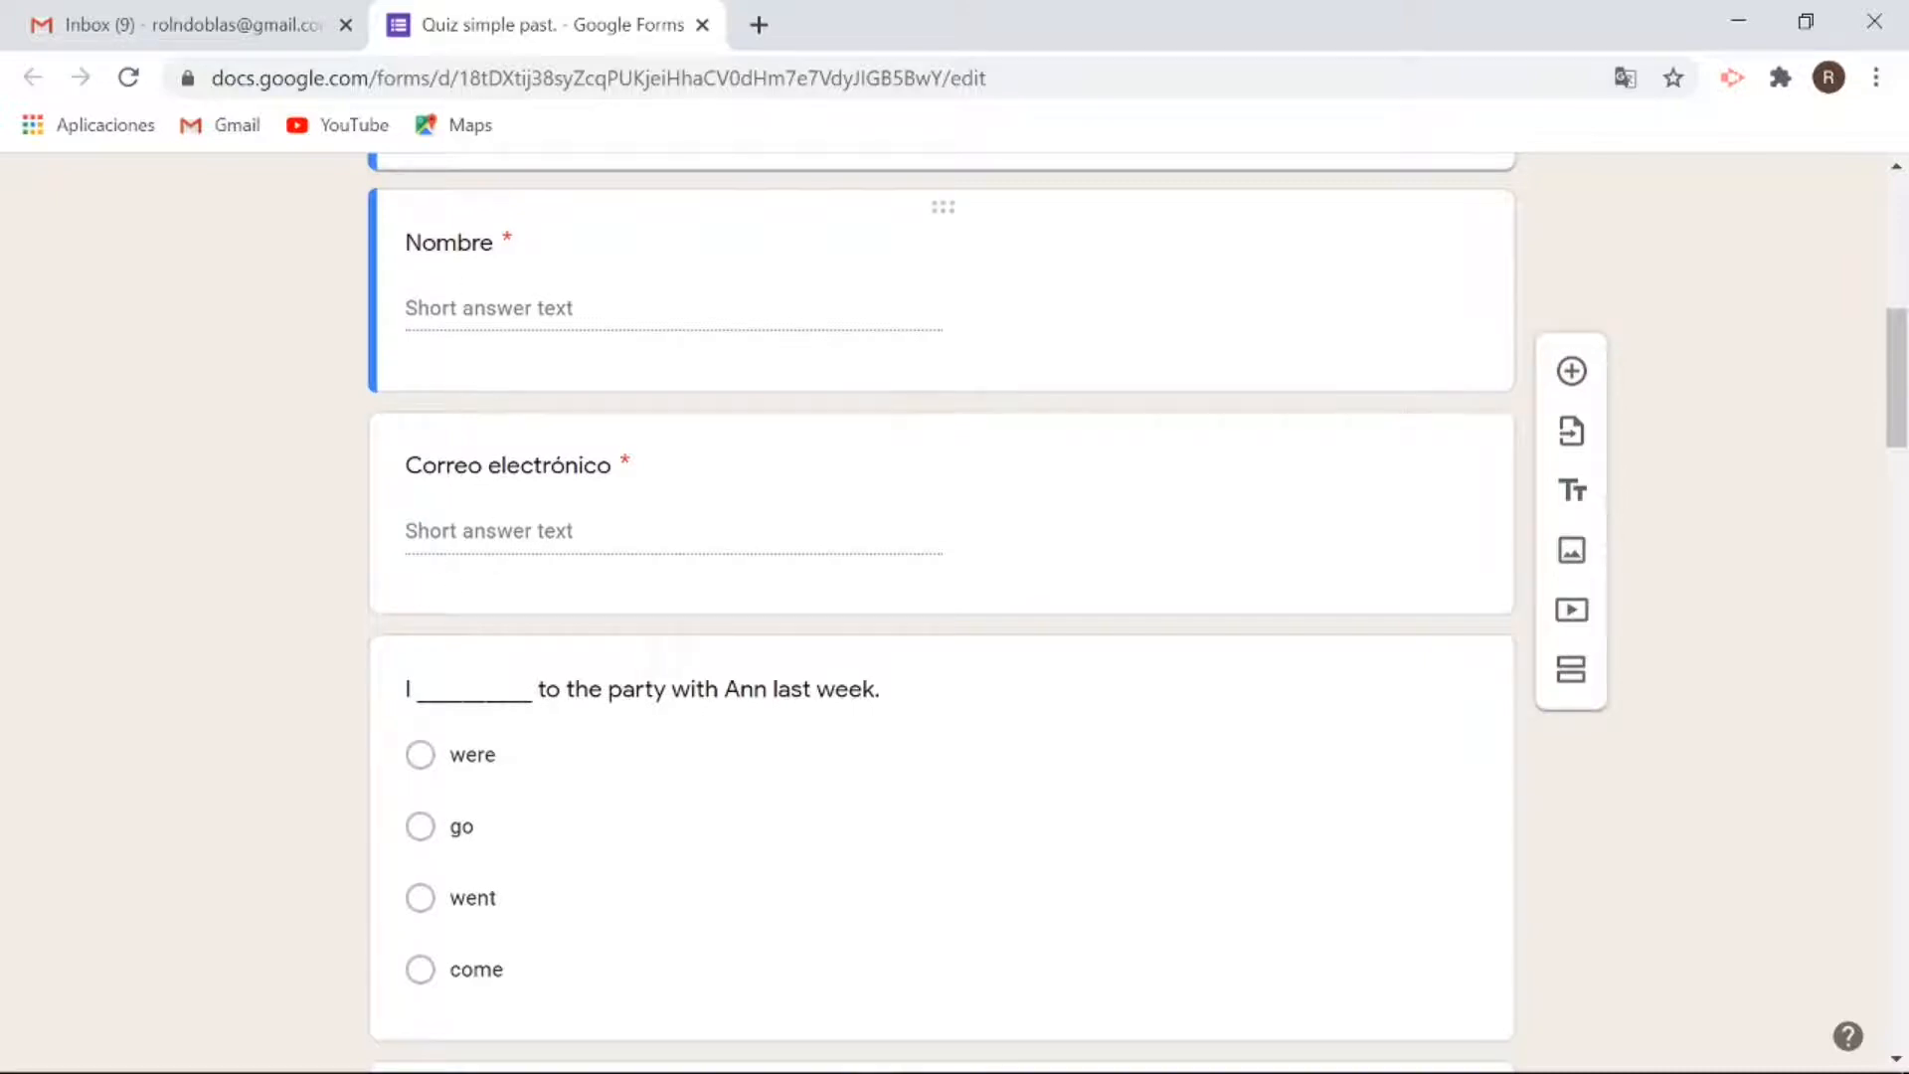
{"action": "scroll", "coordinate": [221, 559], "scroll_direction": "down", "scroll_amount": 3}
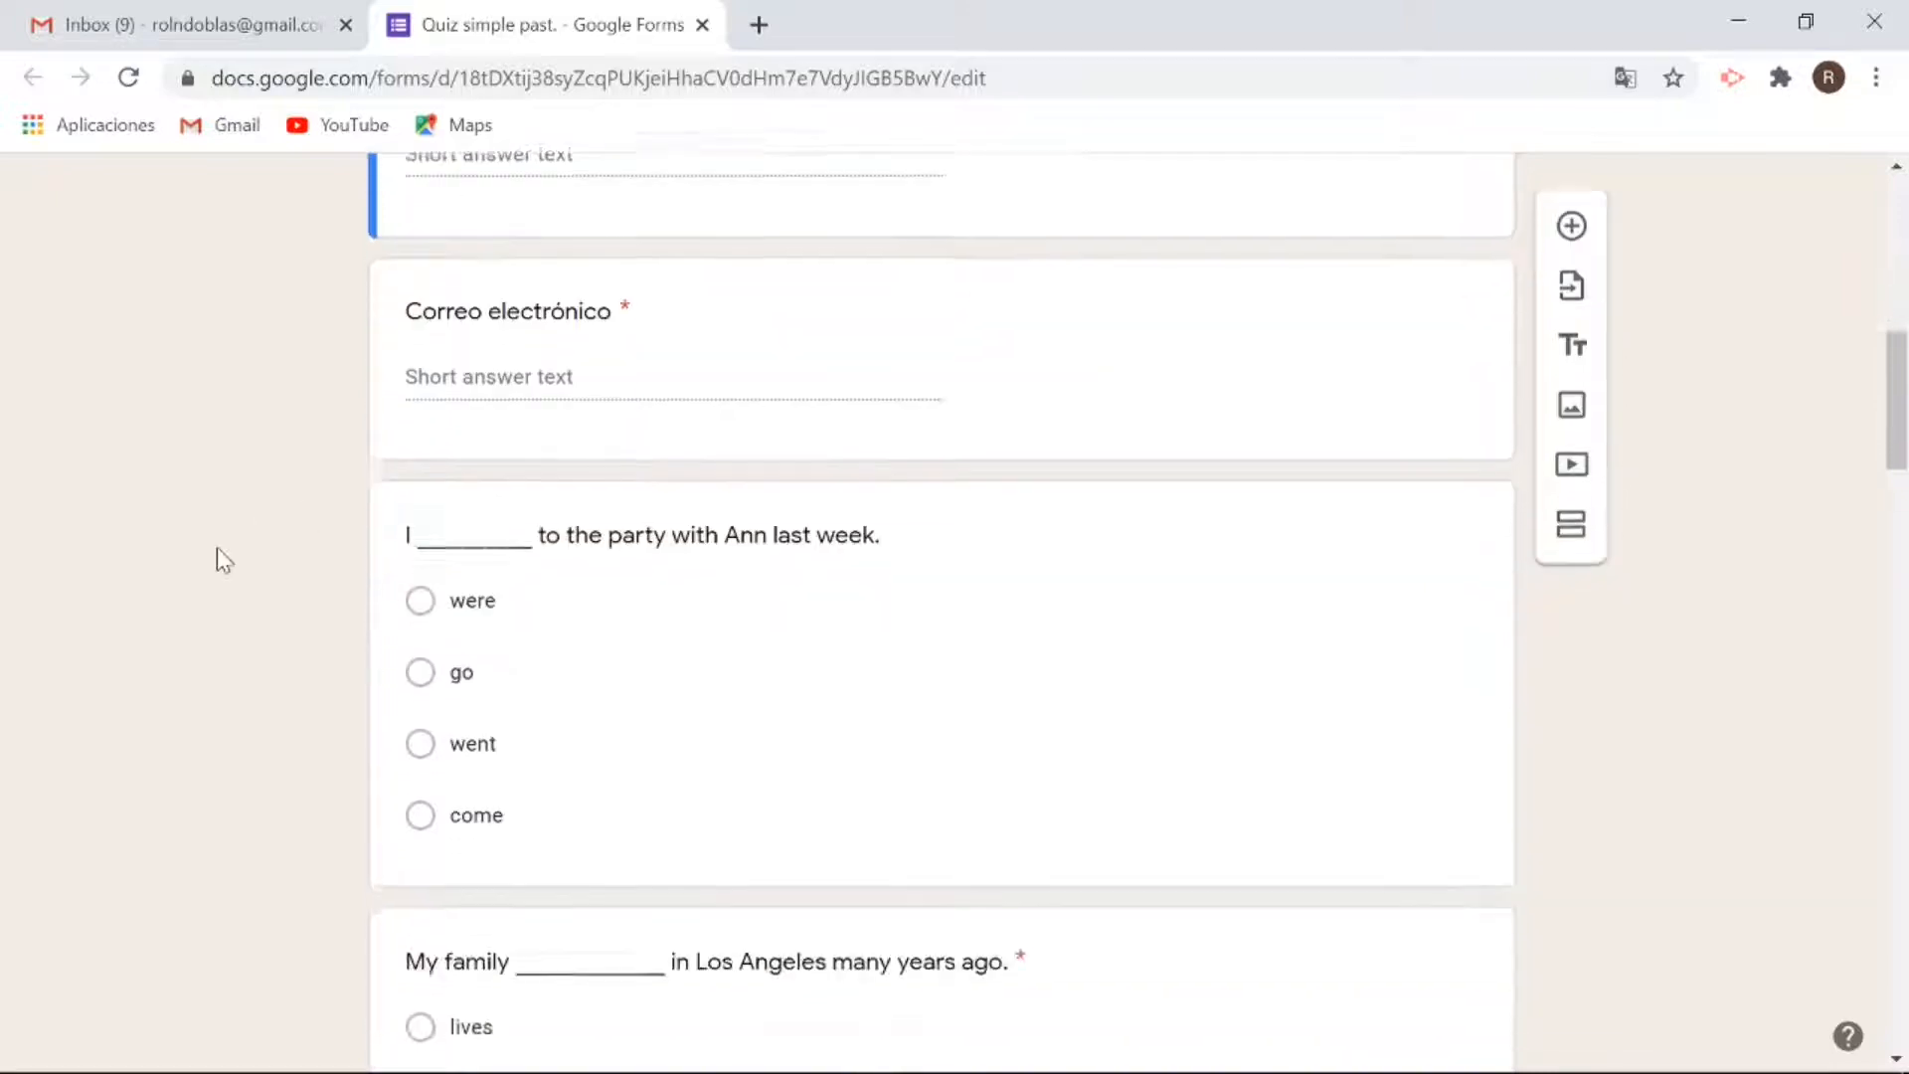
{"action": "scroll", "coordinate": [264, 634], "scroll_direction": "down", "scroll_amount": 20}
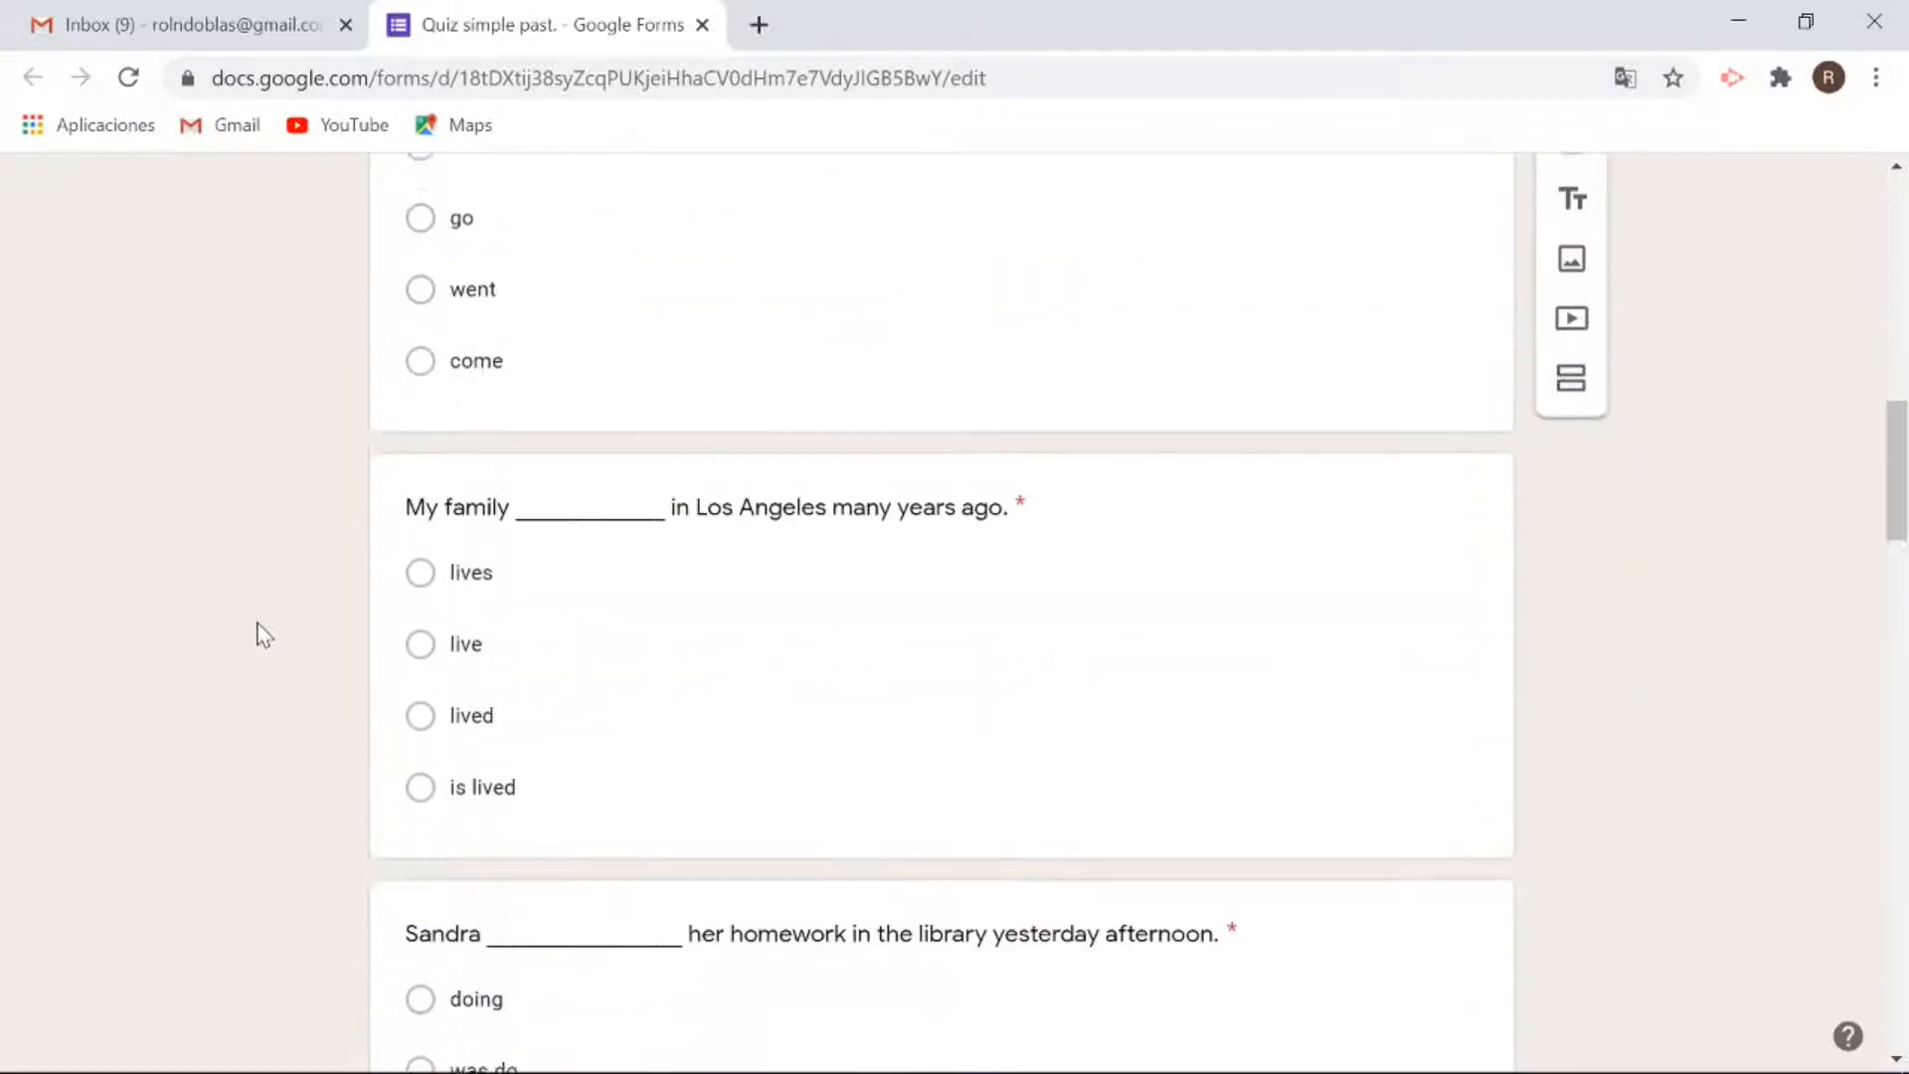
{"action": "scroll", "coordinate": [259, 632], "scroll_direction": "up", "scroll_amount": 20}
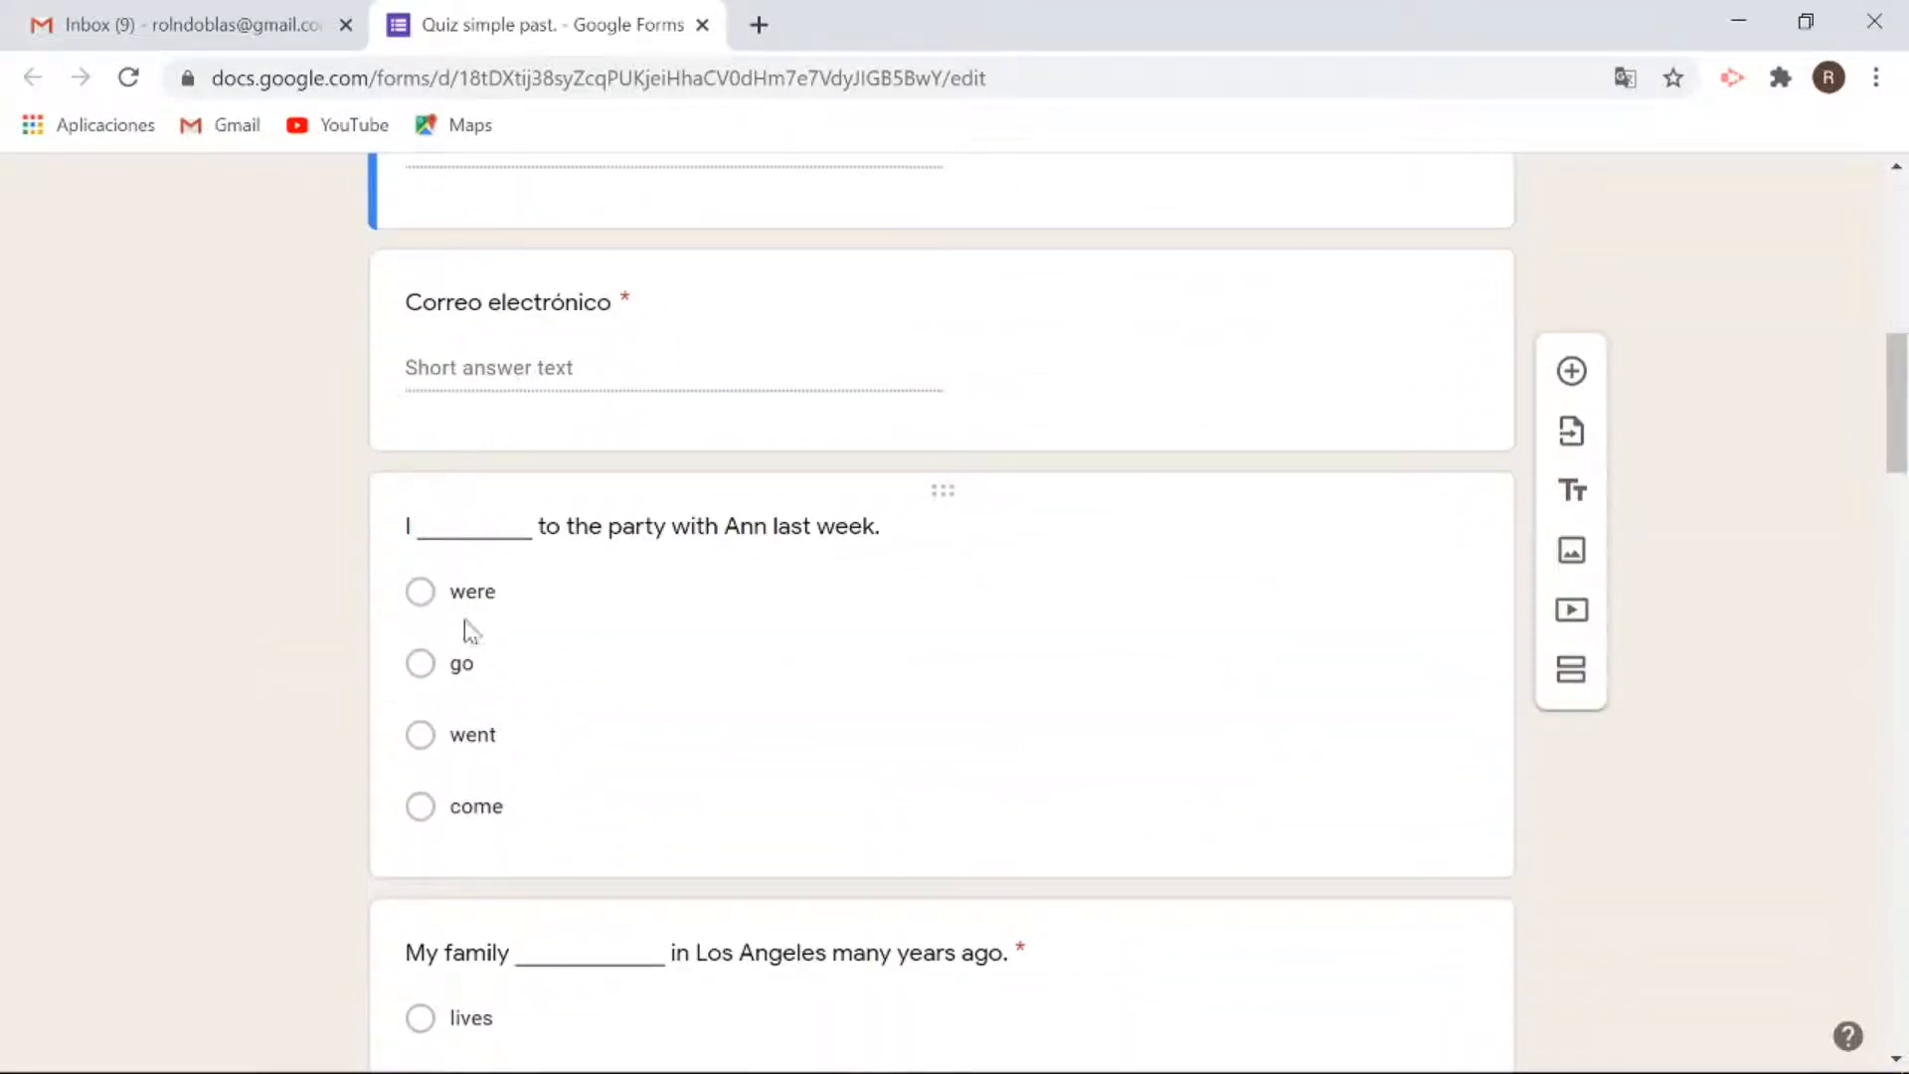
{"action": "scroll", "coordinate": [479, 788], "scroll_direction": "down", "scroll_amount": 1}
{"action": "scroll", "coordinate": [417, 816], "scroll_direction": "down", "scroll_amount": 2}
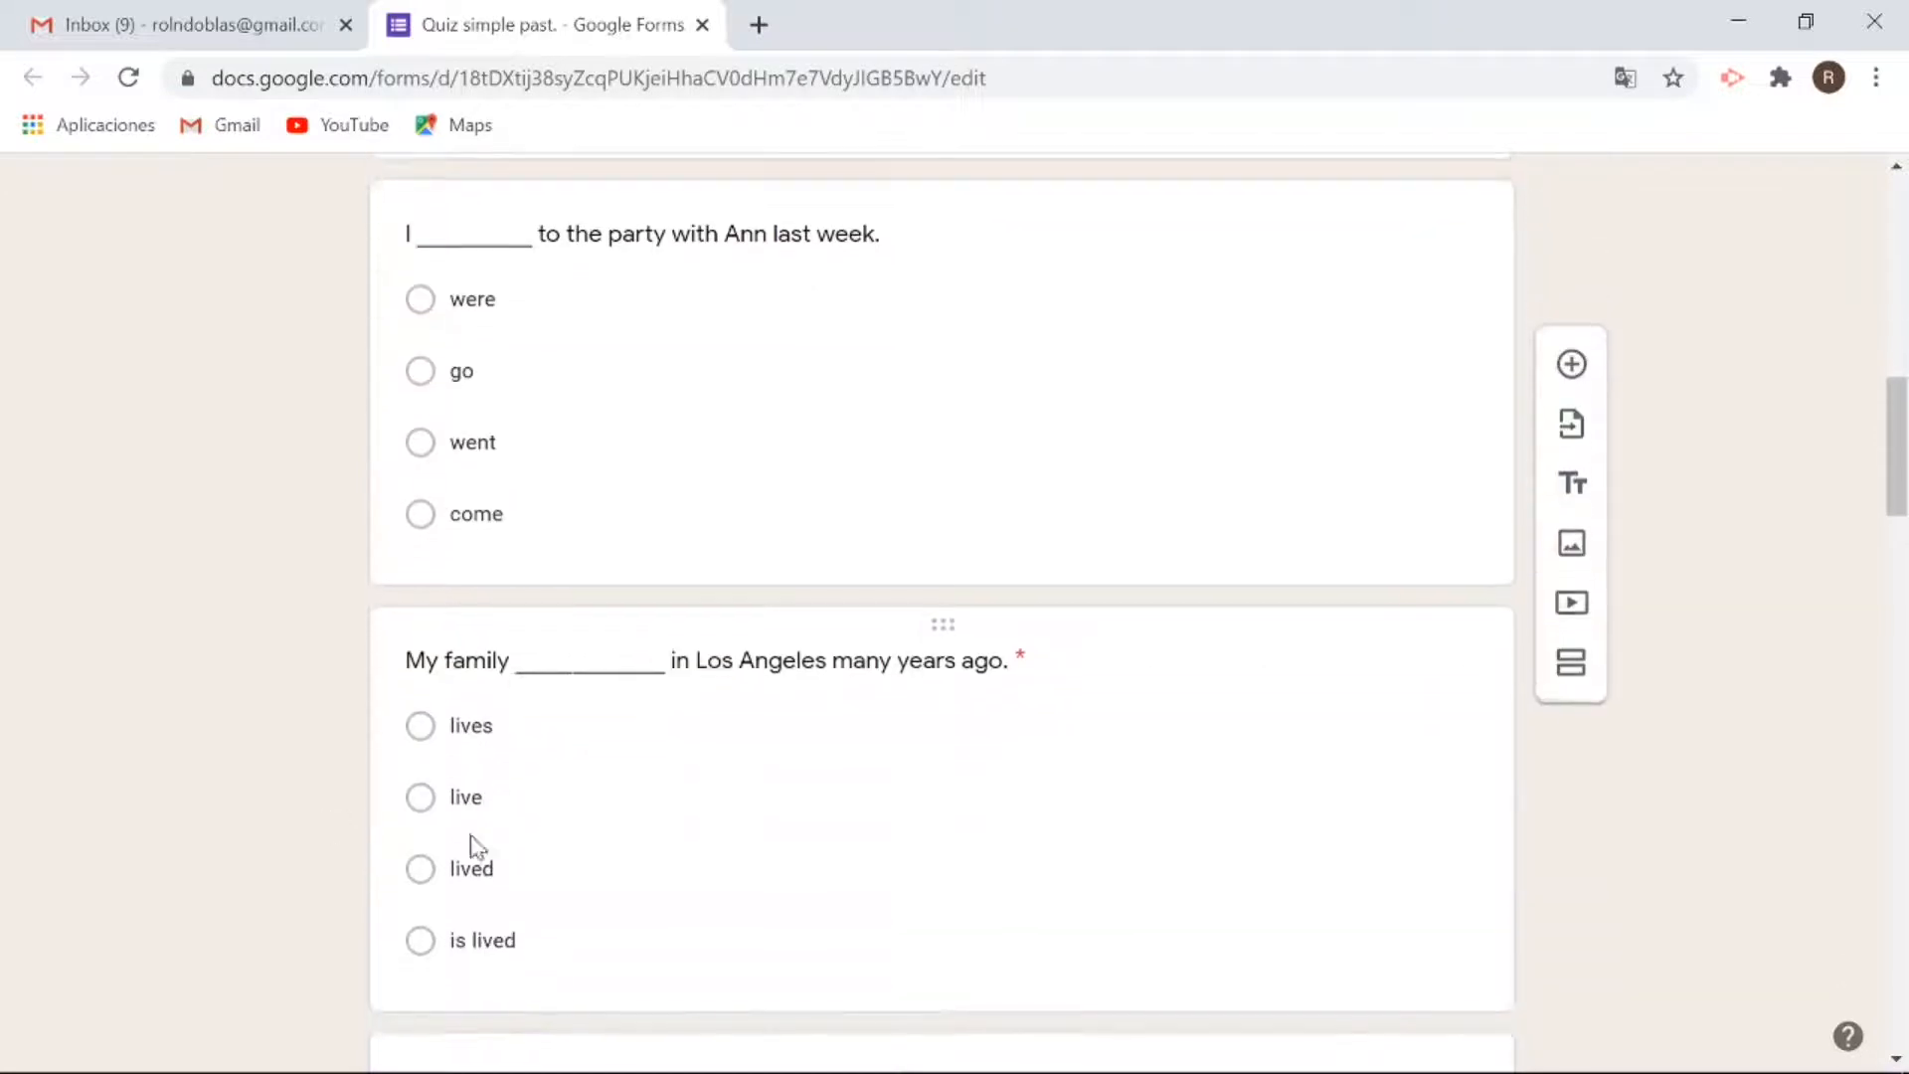
{"action": "scroll", "coordinate": [393, 696], "scroll_direction": "up", "scroll_amount": 3}
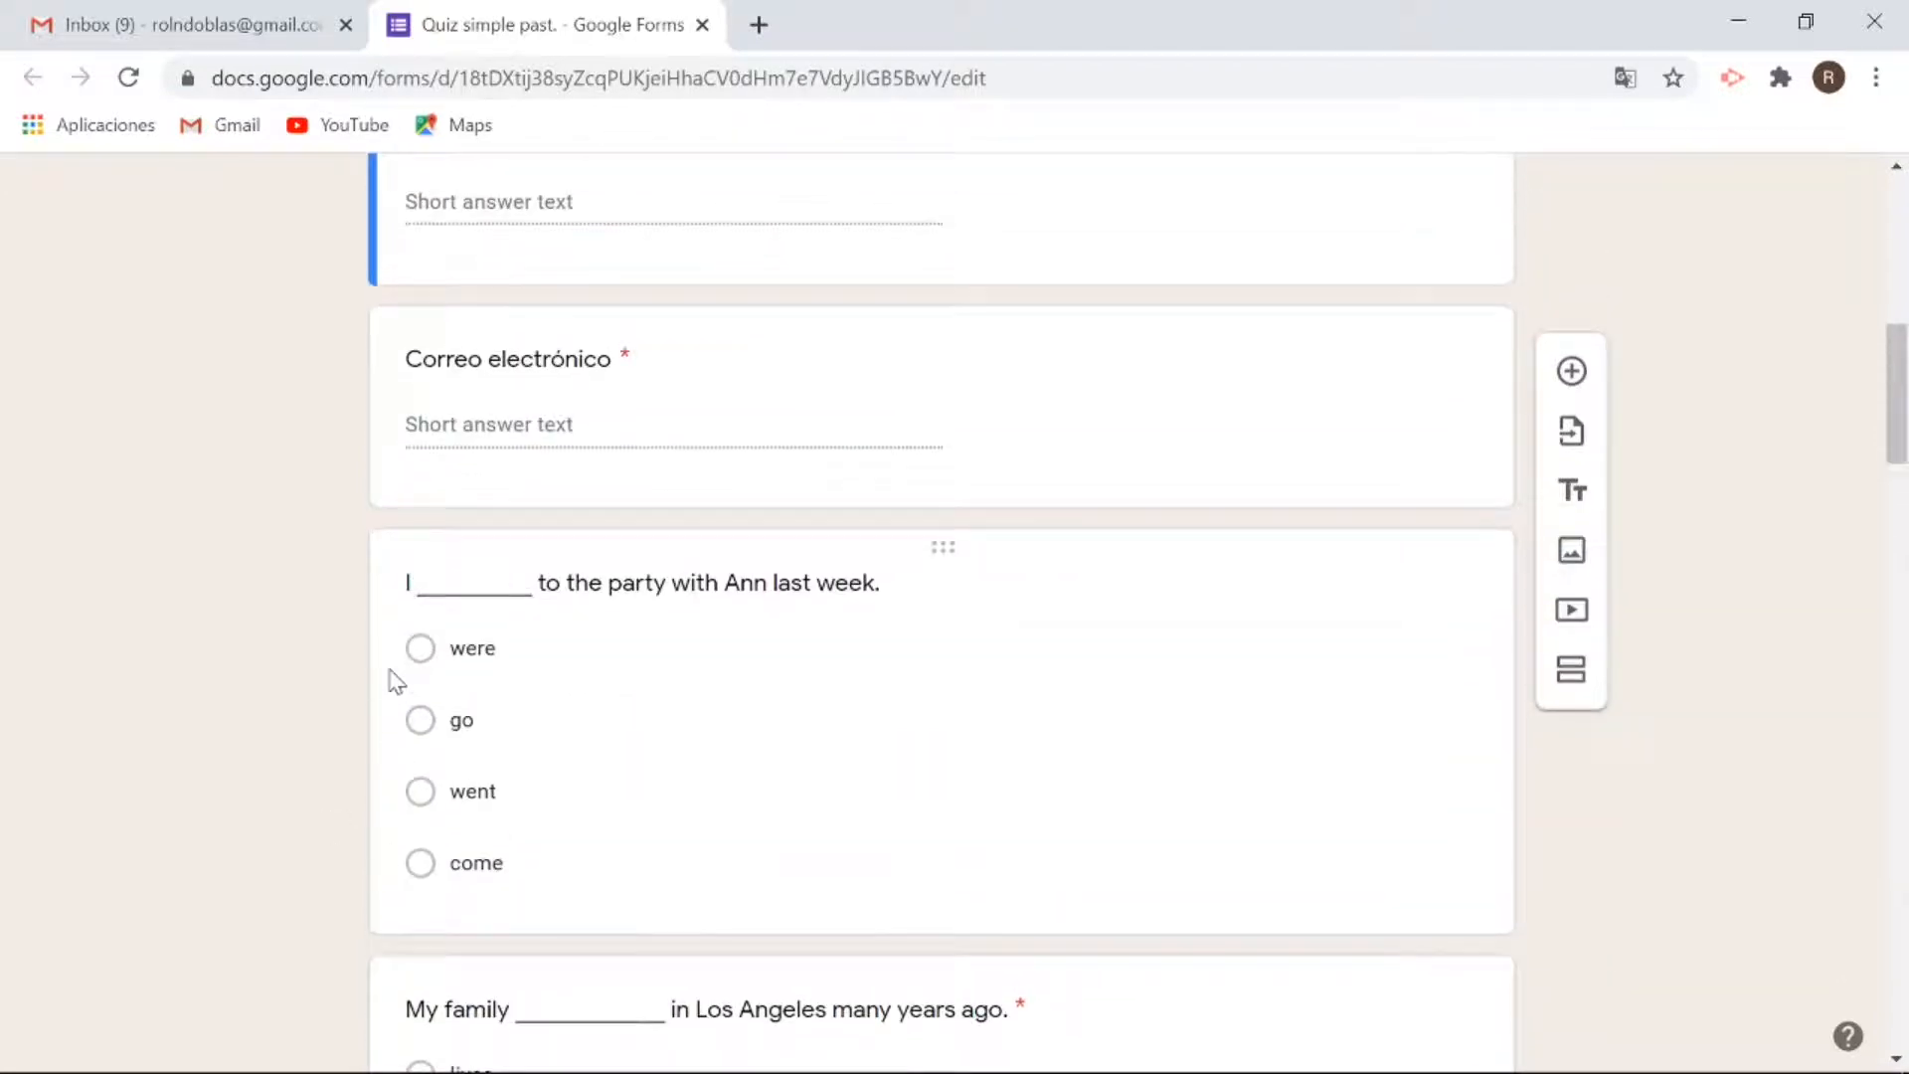
{"action": "scroll", "coordinate": [950, 520], "scroll_direction": "down", "scroll_amount": 1}
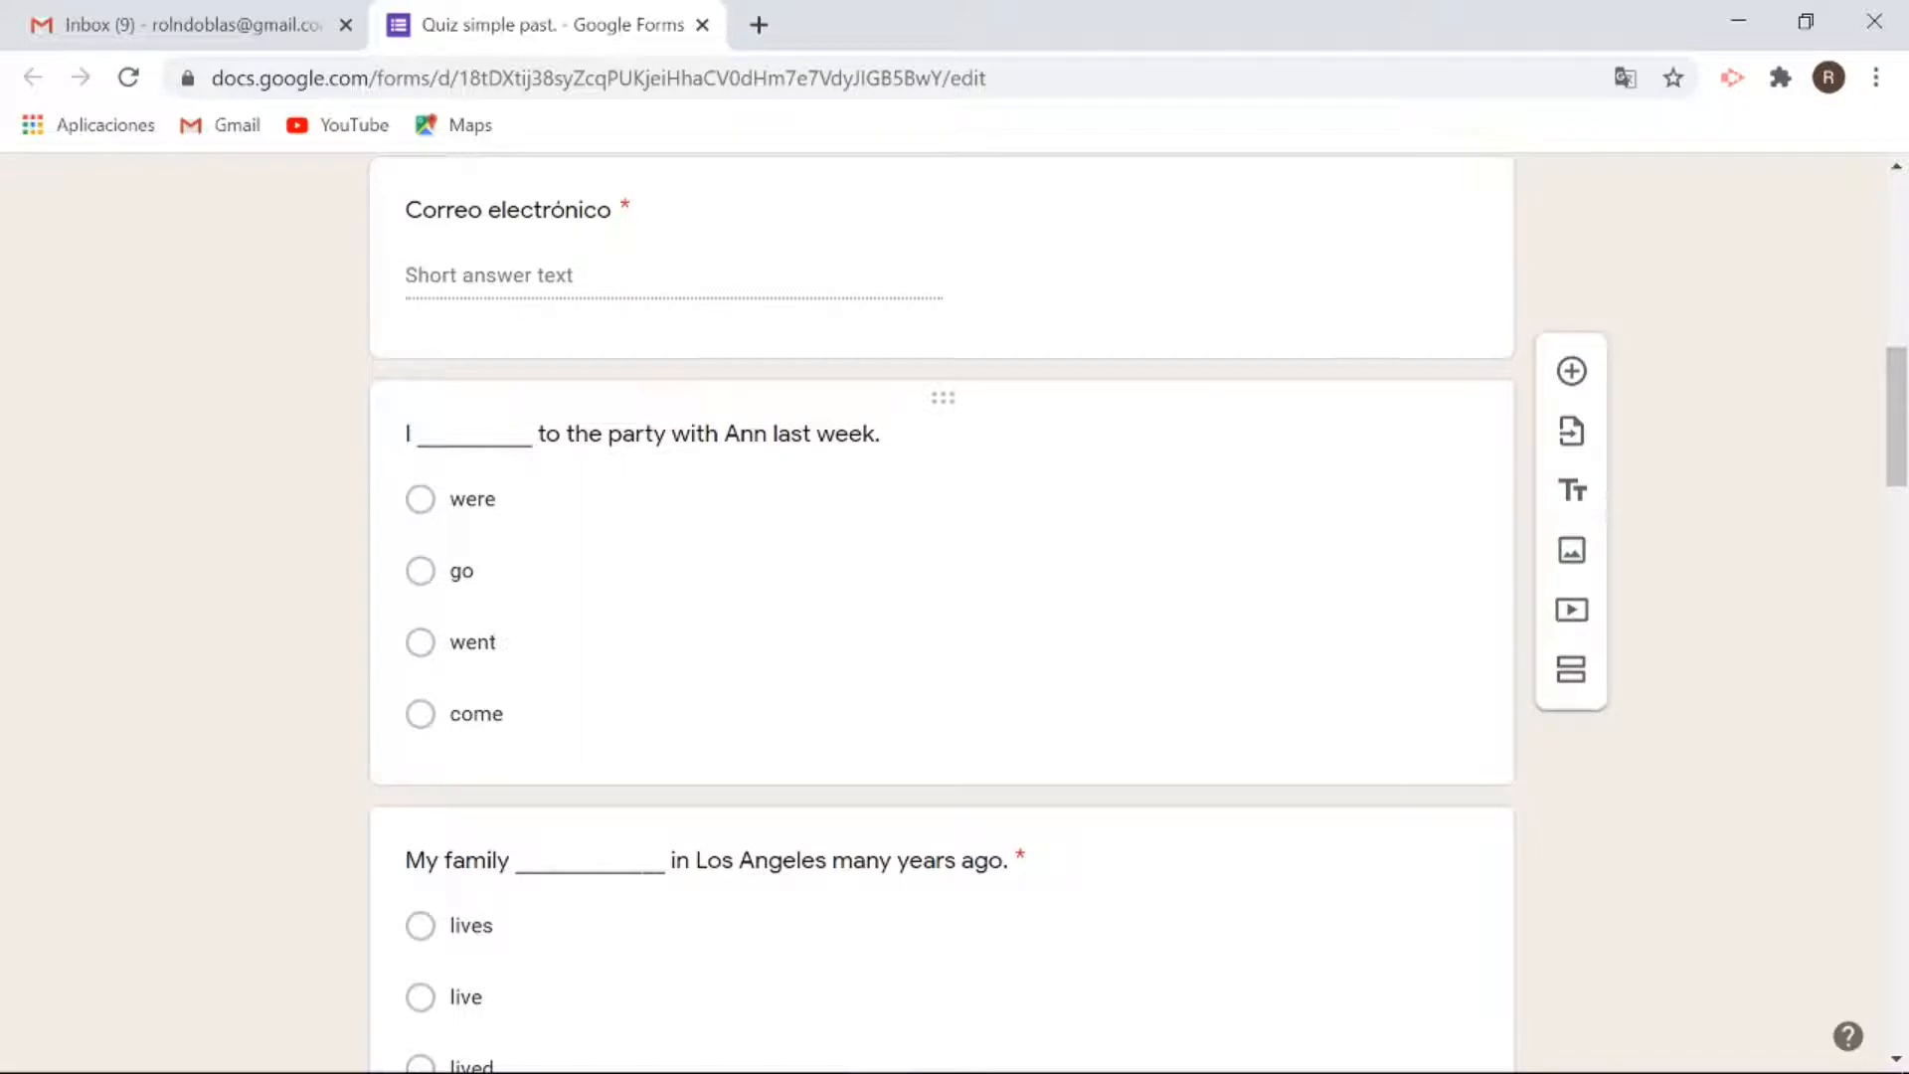
Make the "I ____ to the party with Ann last week." question required.
{"action": "left_click", "coordinate": [883, 436]}
{"action": "scroll", "coordinate": [1144, 907], "scroll_direction": "down", "scroll_amount": 2}
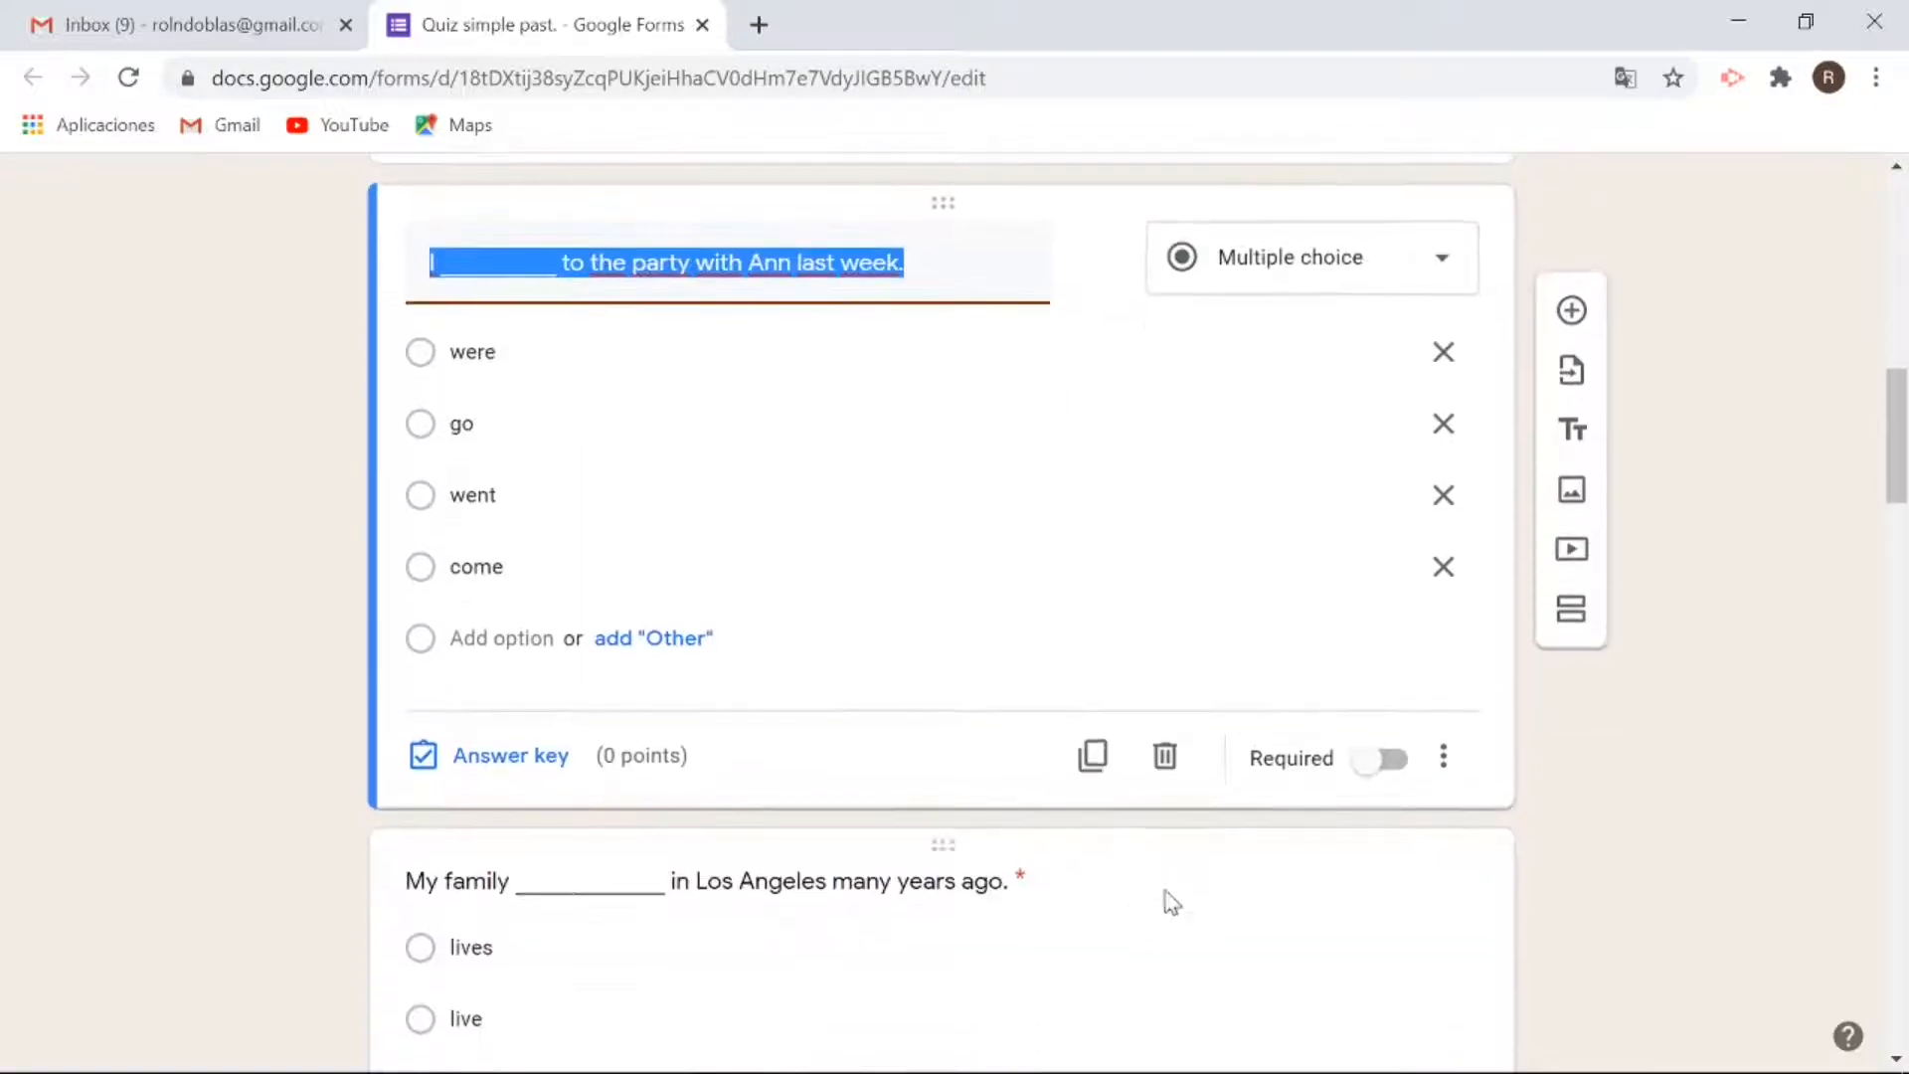
{"action": "left_click", "coordinate": [1372, 764]}
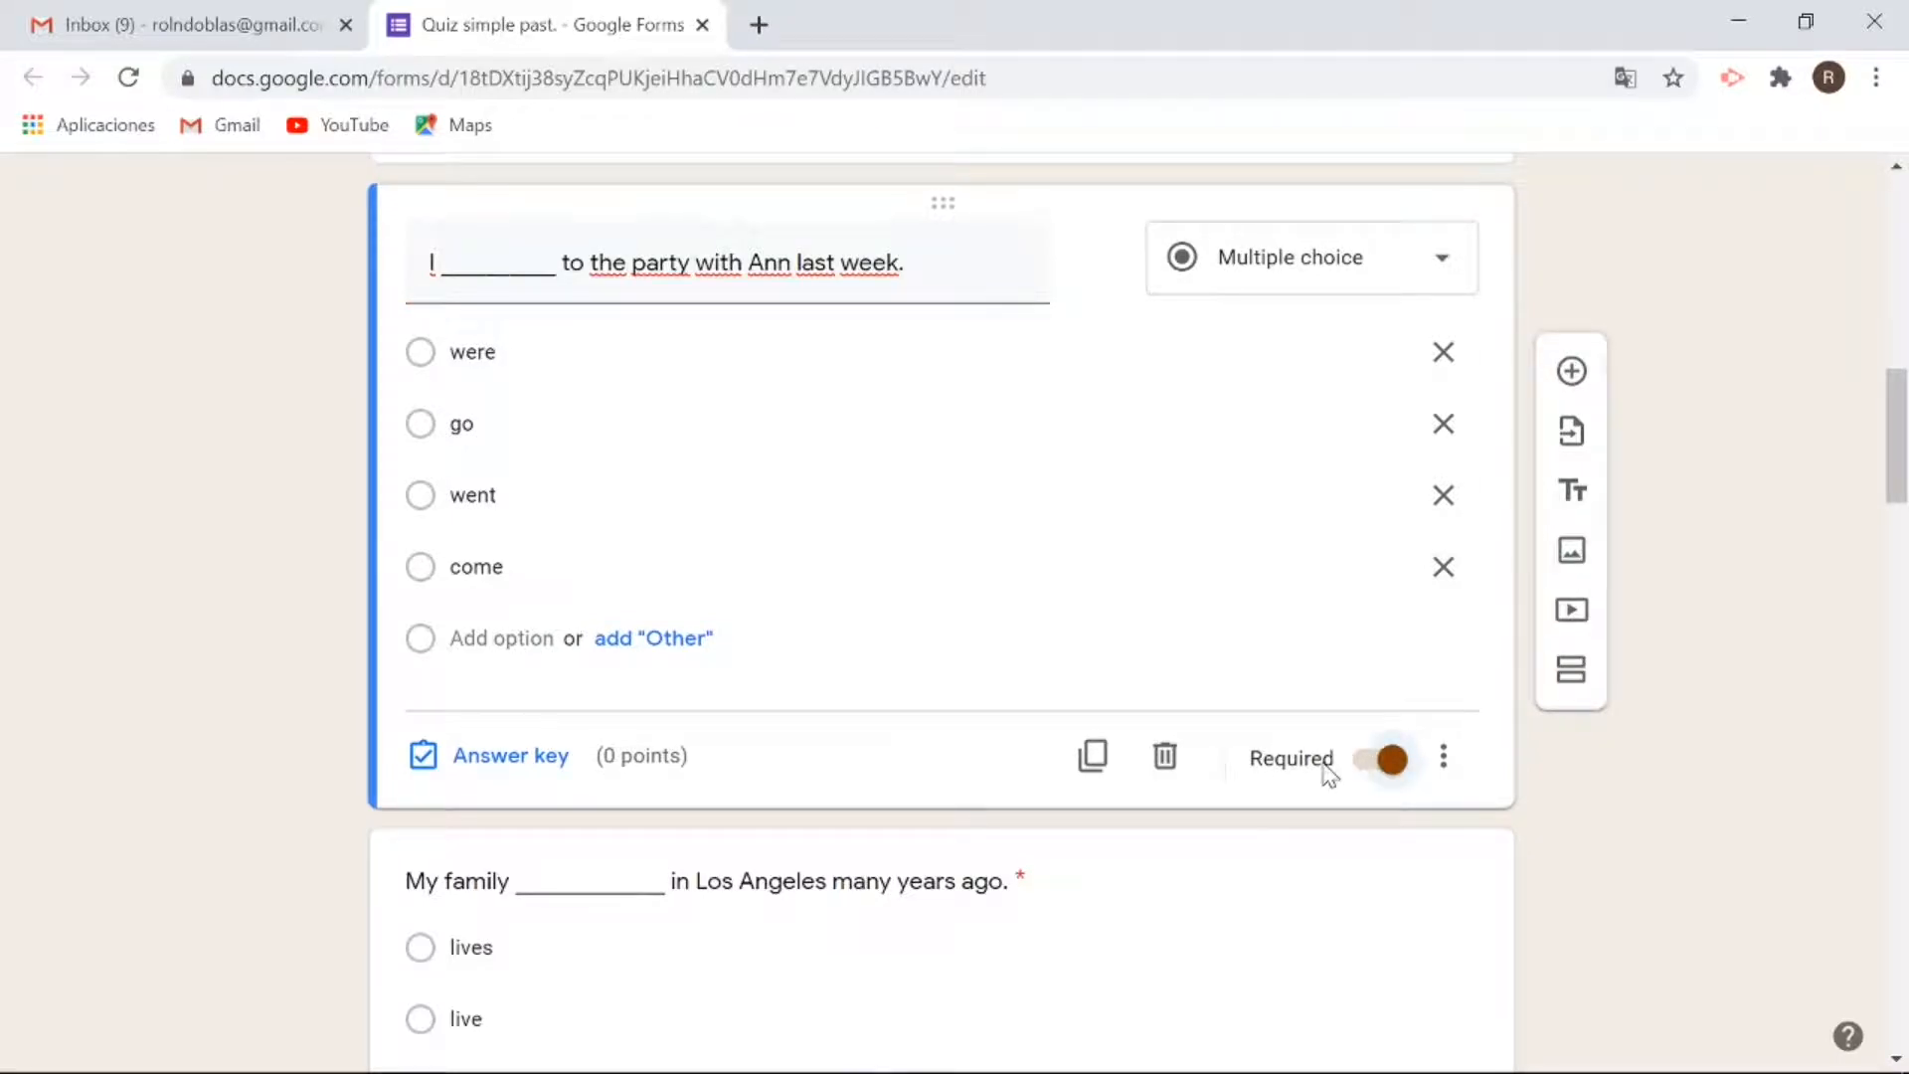
In the party question's answer key, mark "went" as the correct answer and set it to 1 point.
{"action": "left_click", "coordinate": [509, 759]}
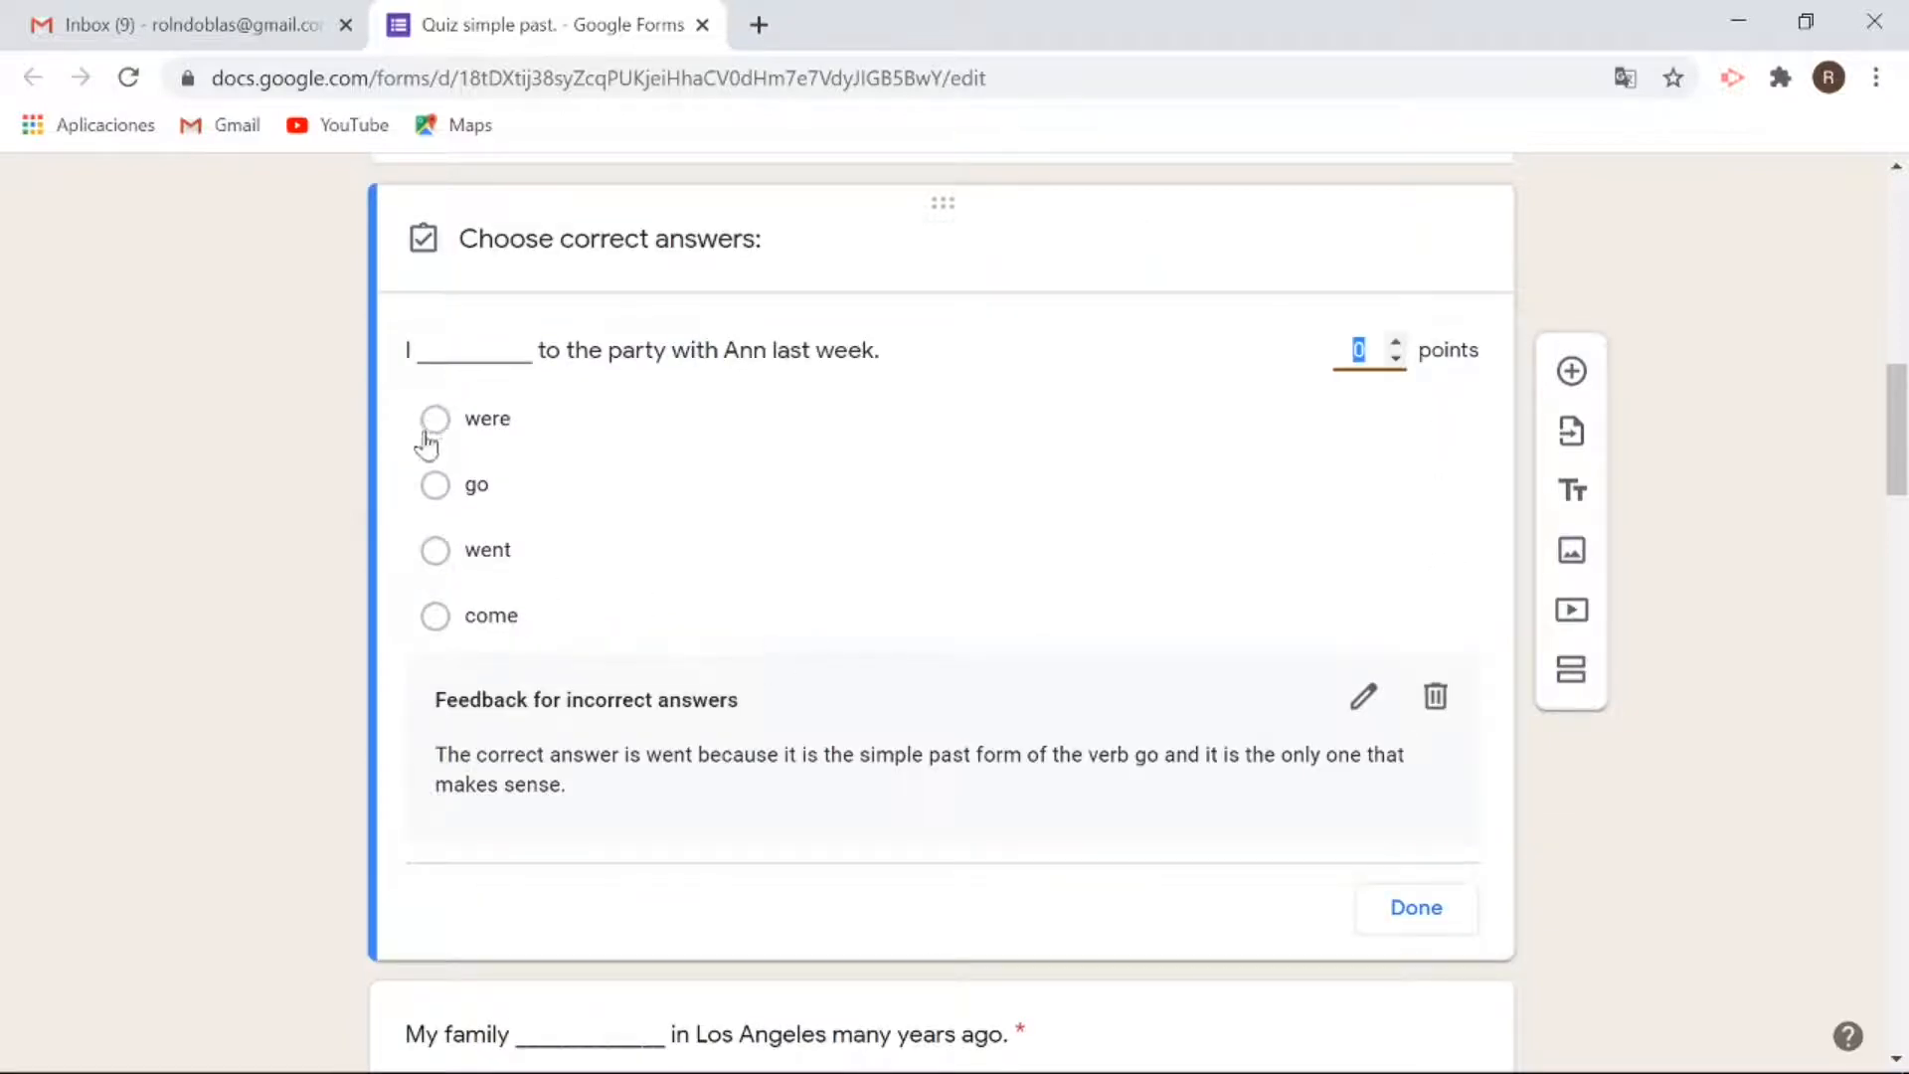
{"action": "left_click", "coordinate": [435, 550]}
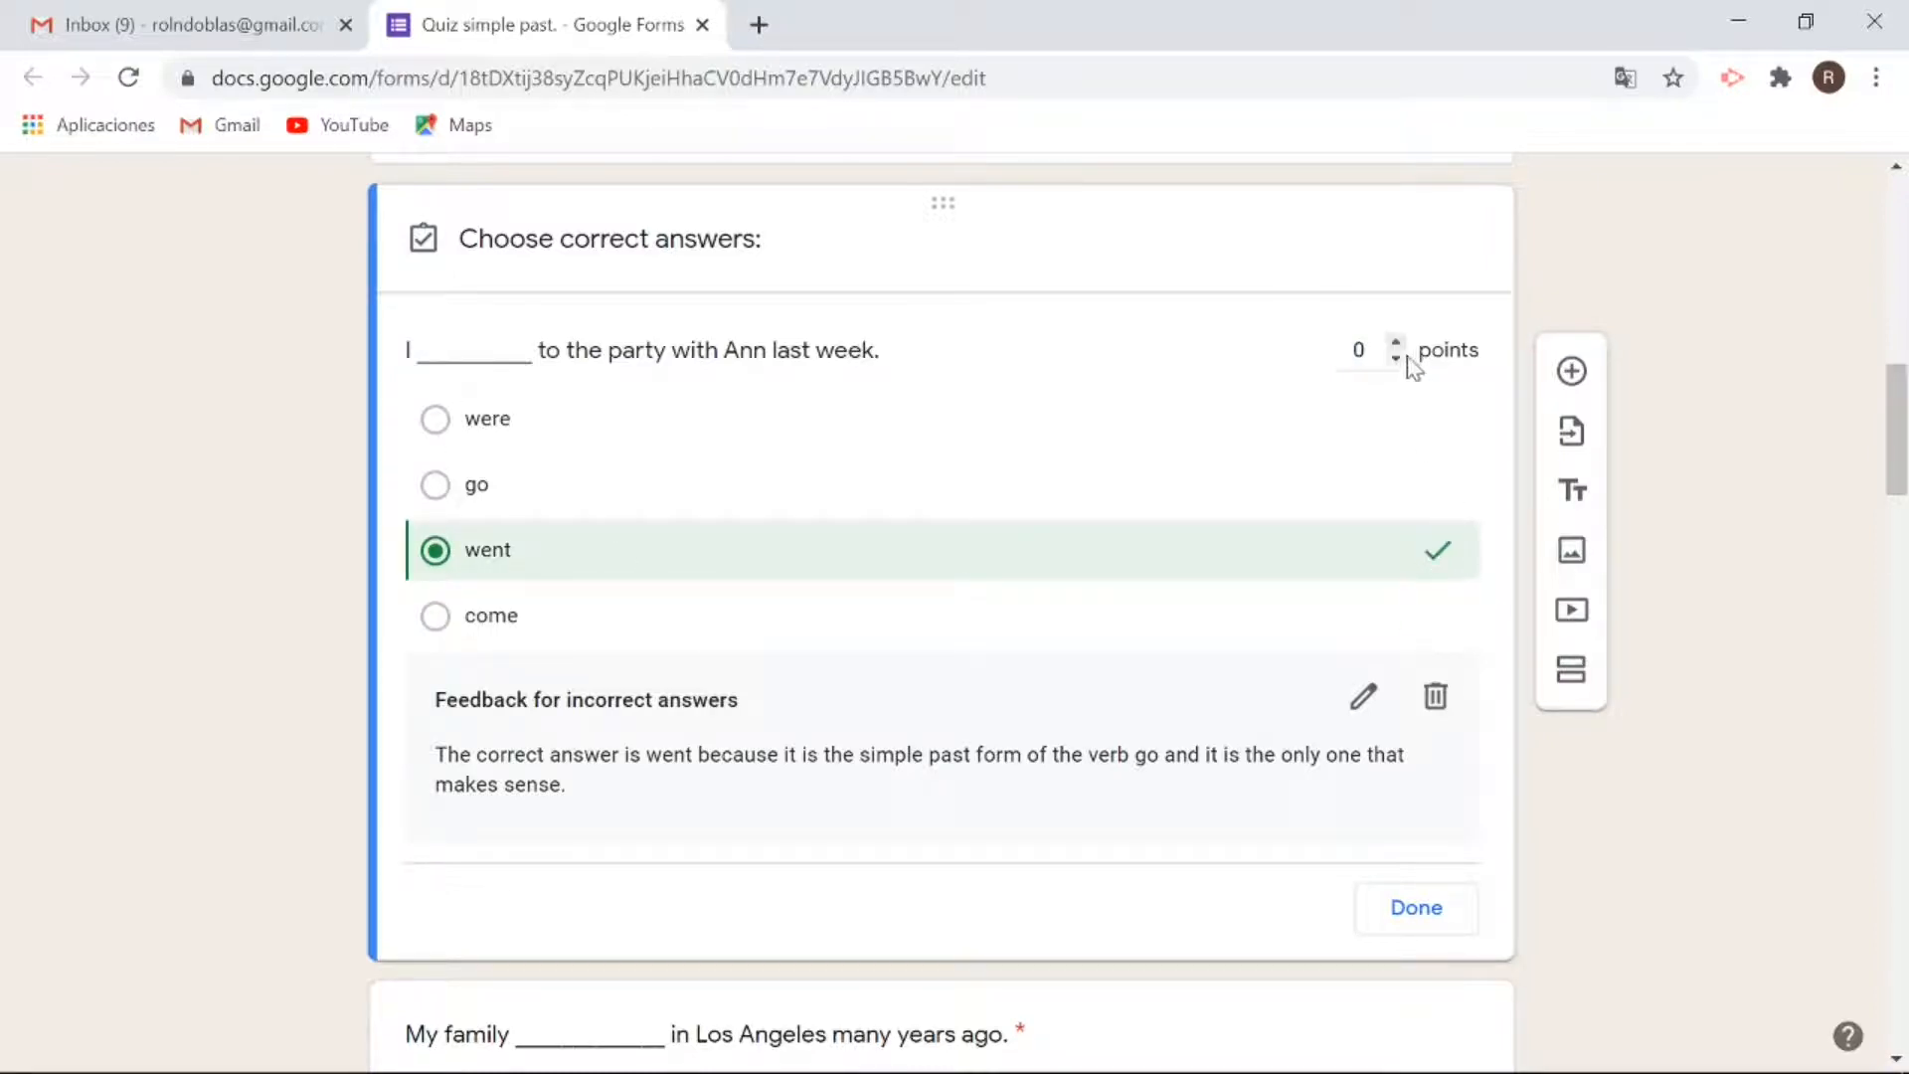
{"action": "left_click", "coordinate": [1358, 349]}
Review and save the party question's feedback for incorrect answers, and finish its answer key.
{"action": "left_click", "coordinate": [1347, 699]}
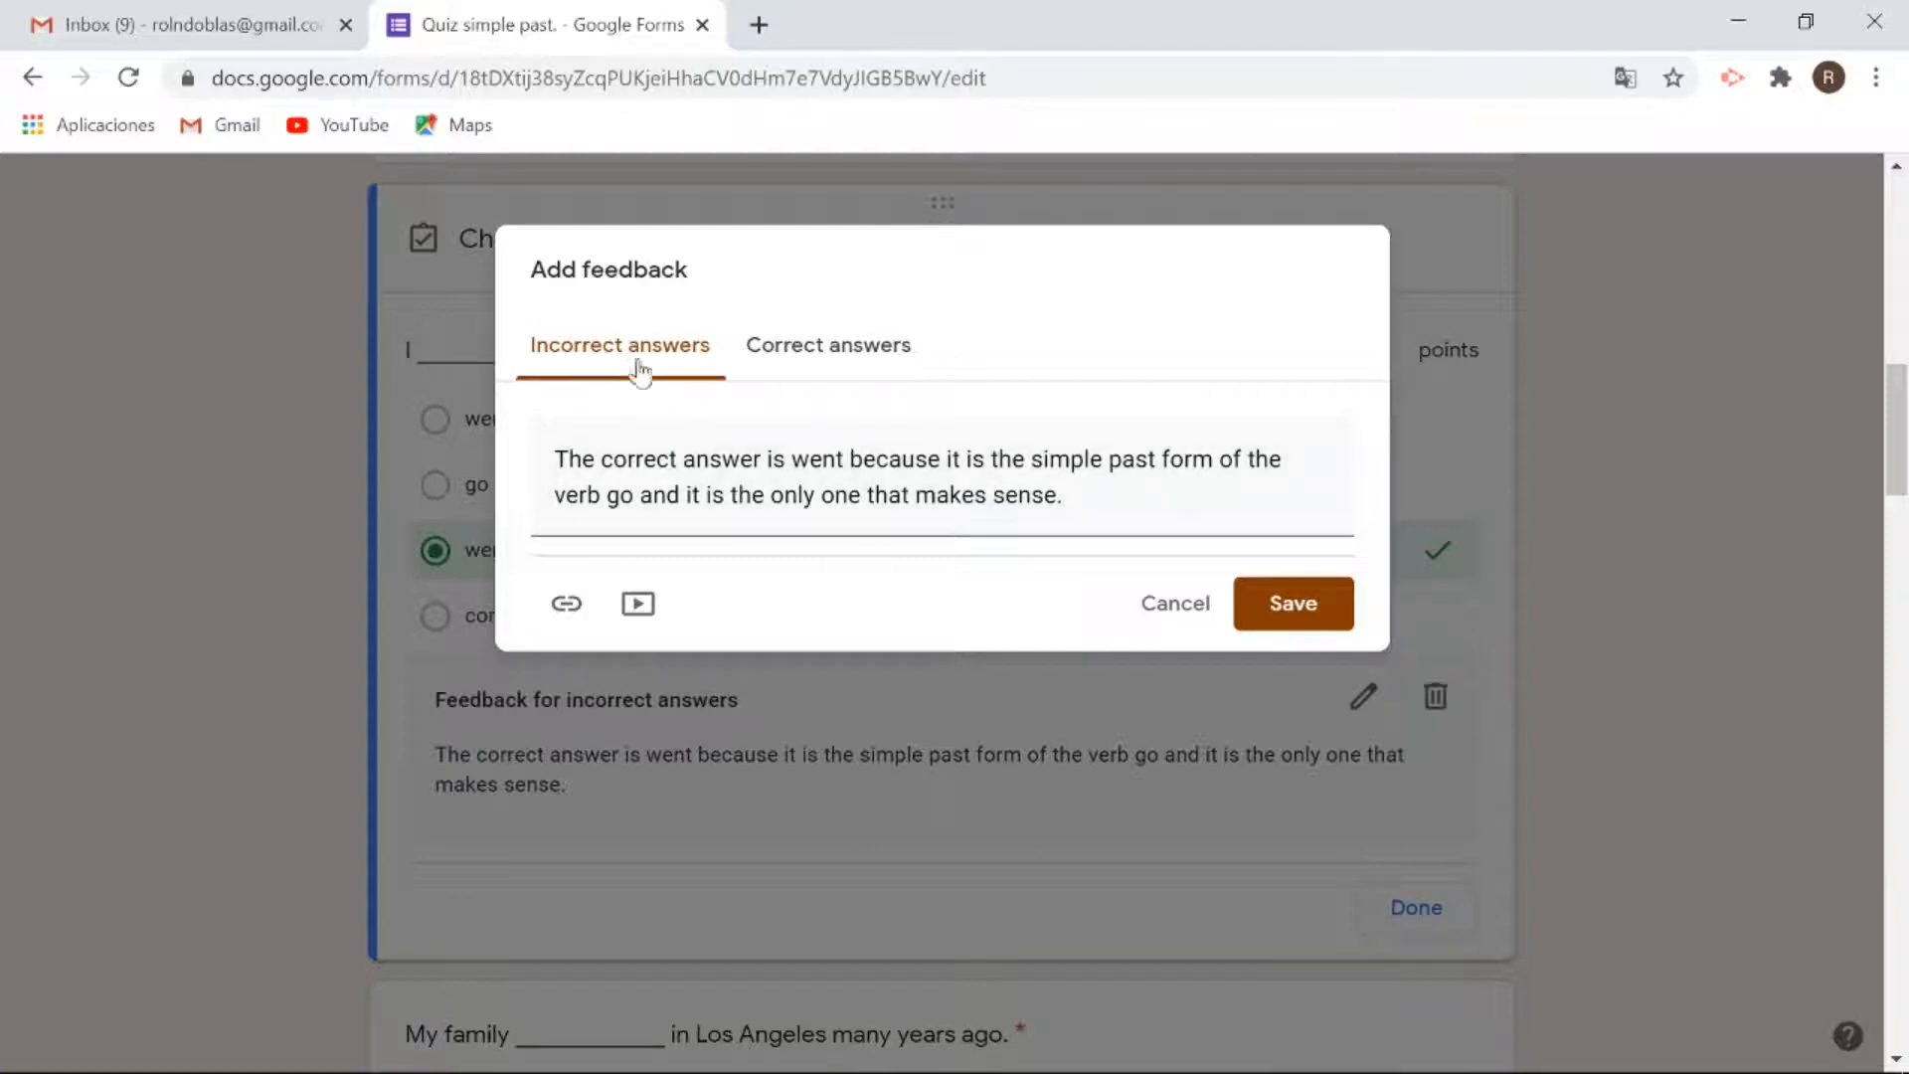
{"action": "left_click", "coordinate": [1292, 601]}
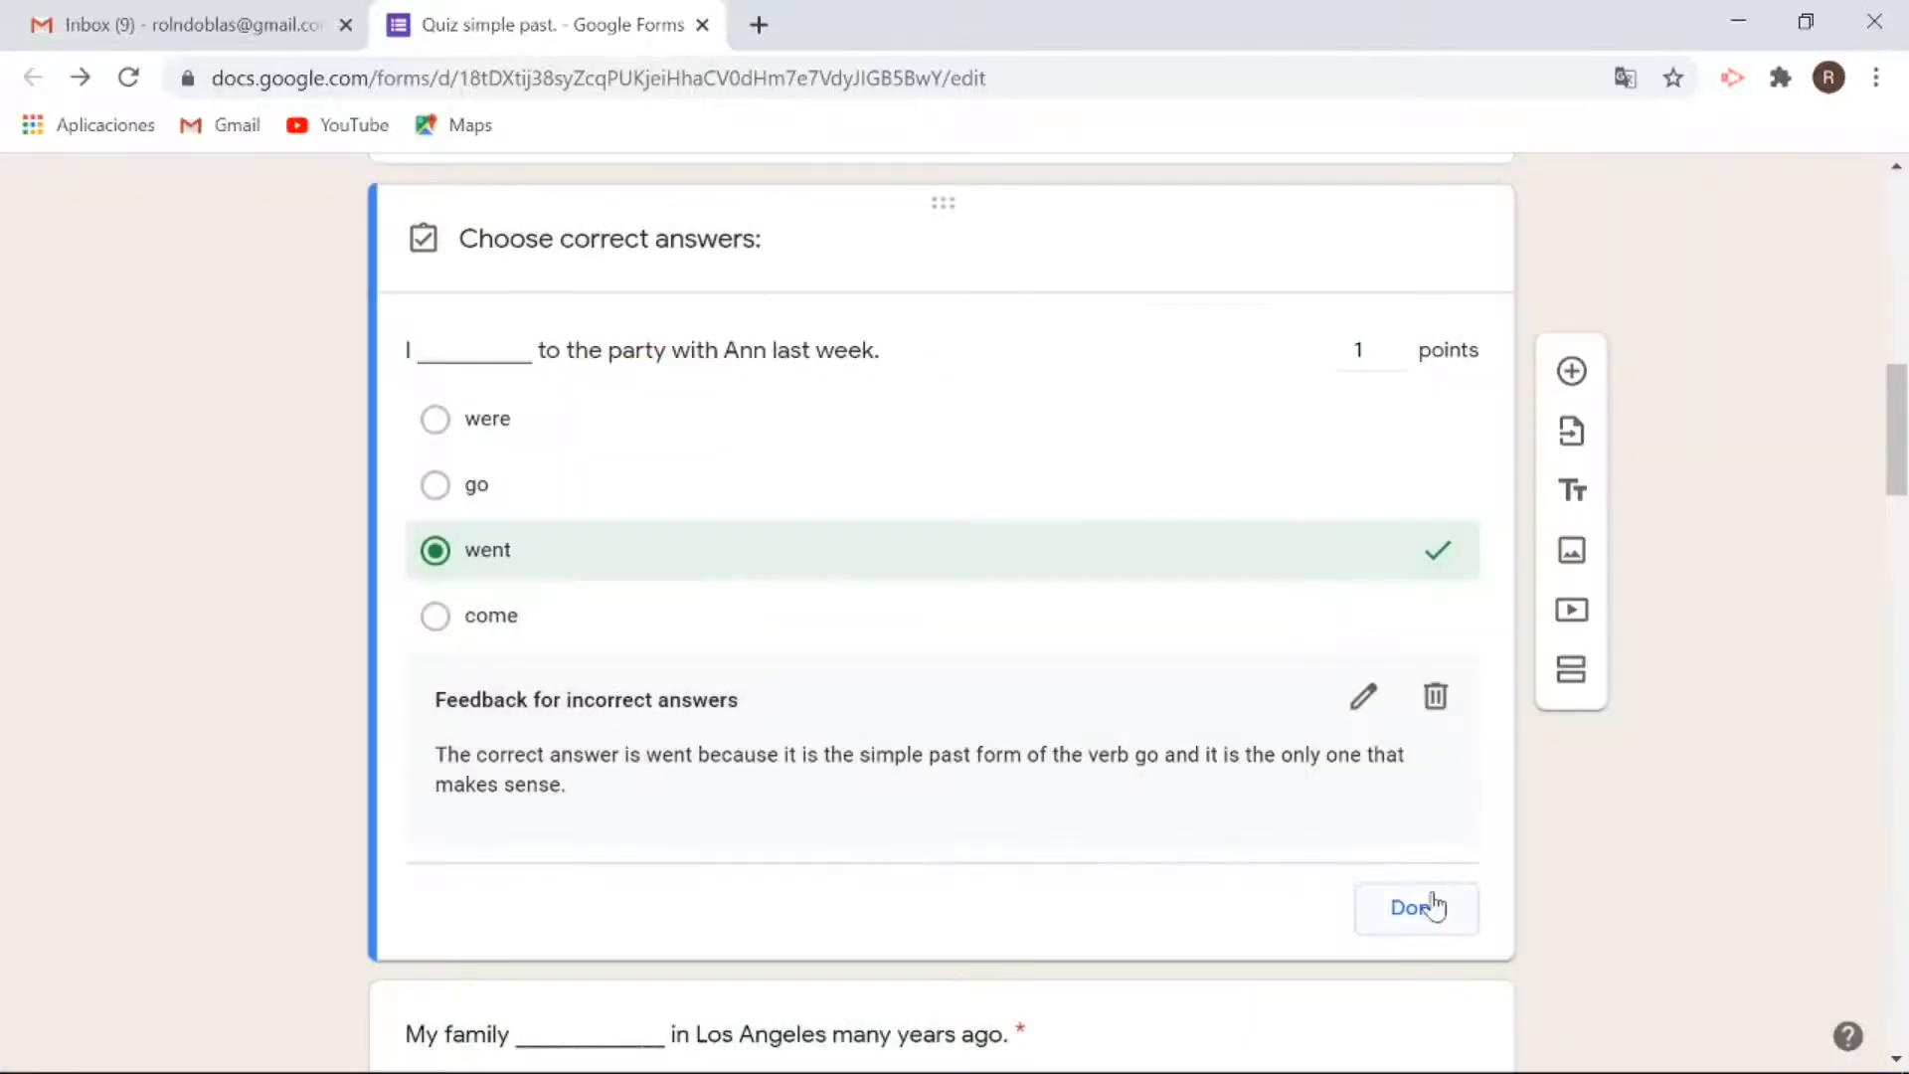
{"action": "left_click", "coordinate": [1419, 915]}
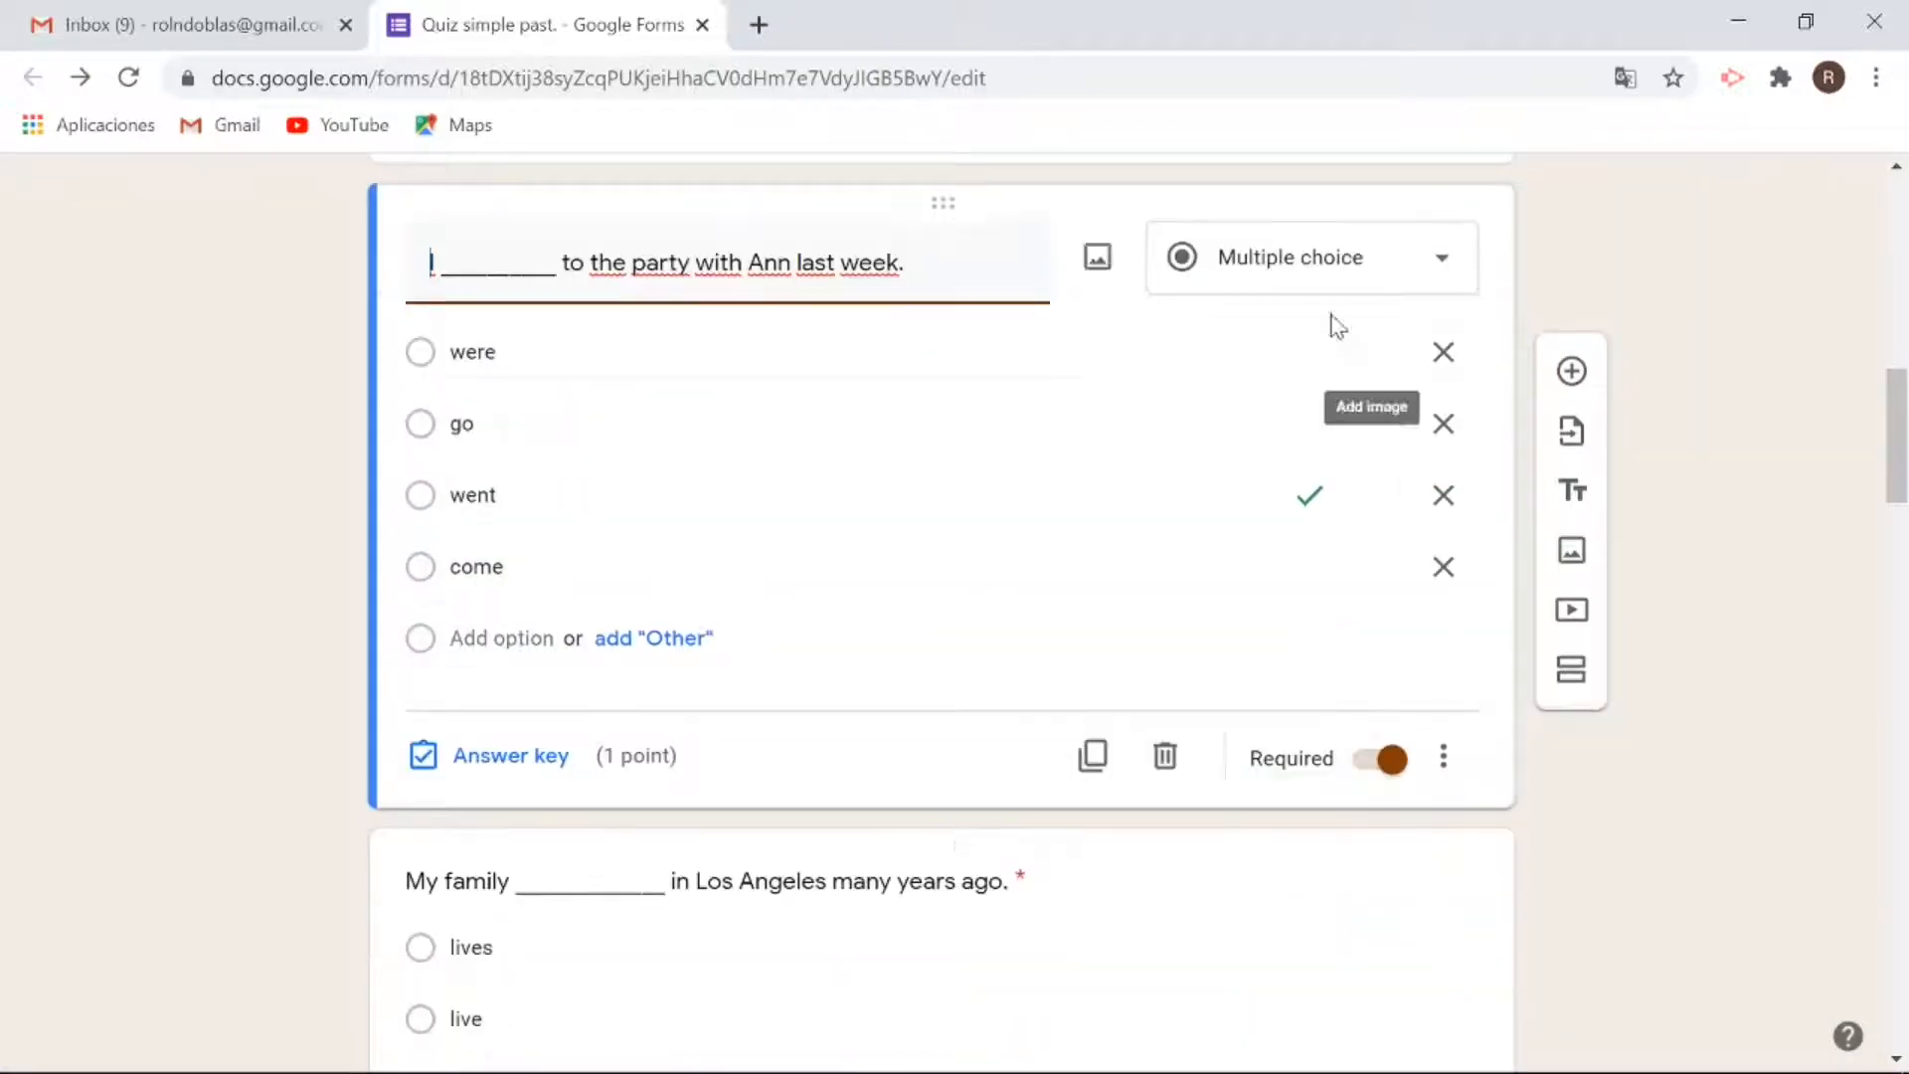
Preview the quiz as respondents see it and look through its fields and questions.
{"action": "scroll", "coordinate": [1640, 900], "scroll_direction": "down", "scroll_amount": 4}
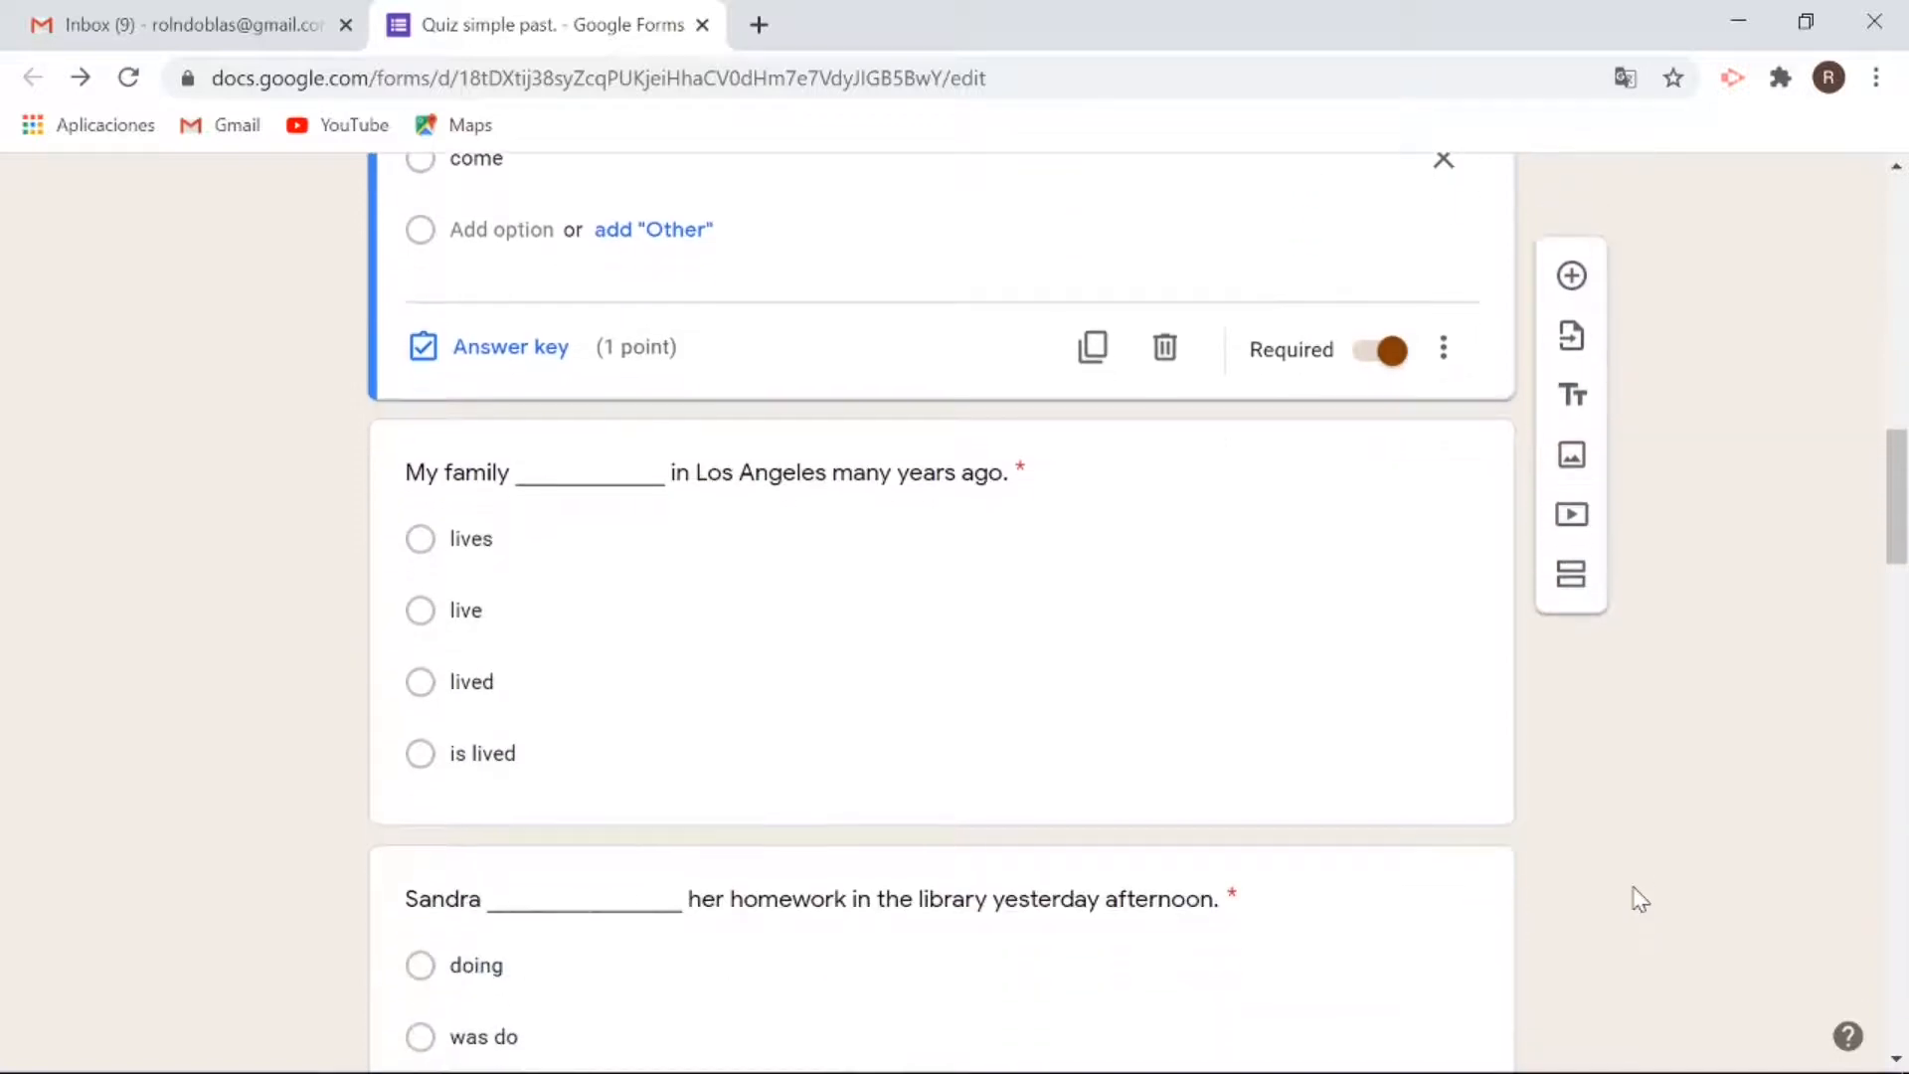
{"action": "scroll", "coordinate": [1639, 900], "scroll_direction": "up", "scroll_amount": 13}
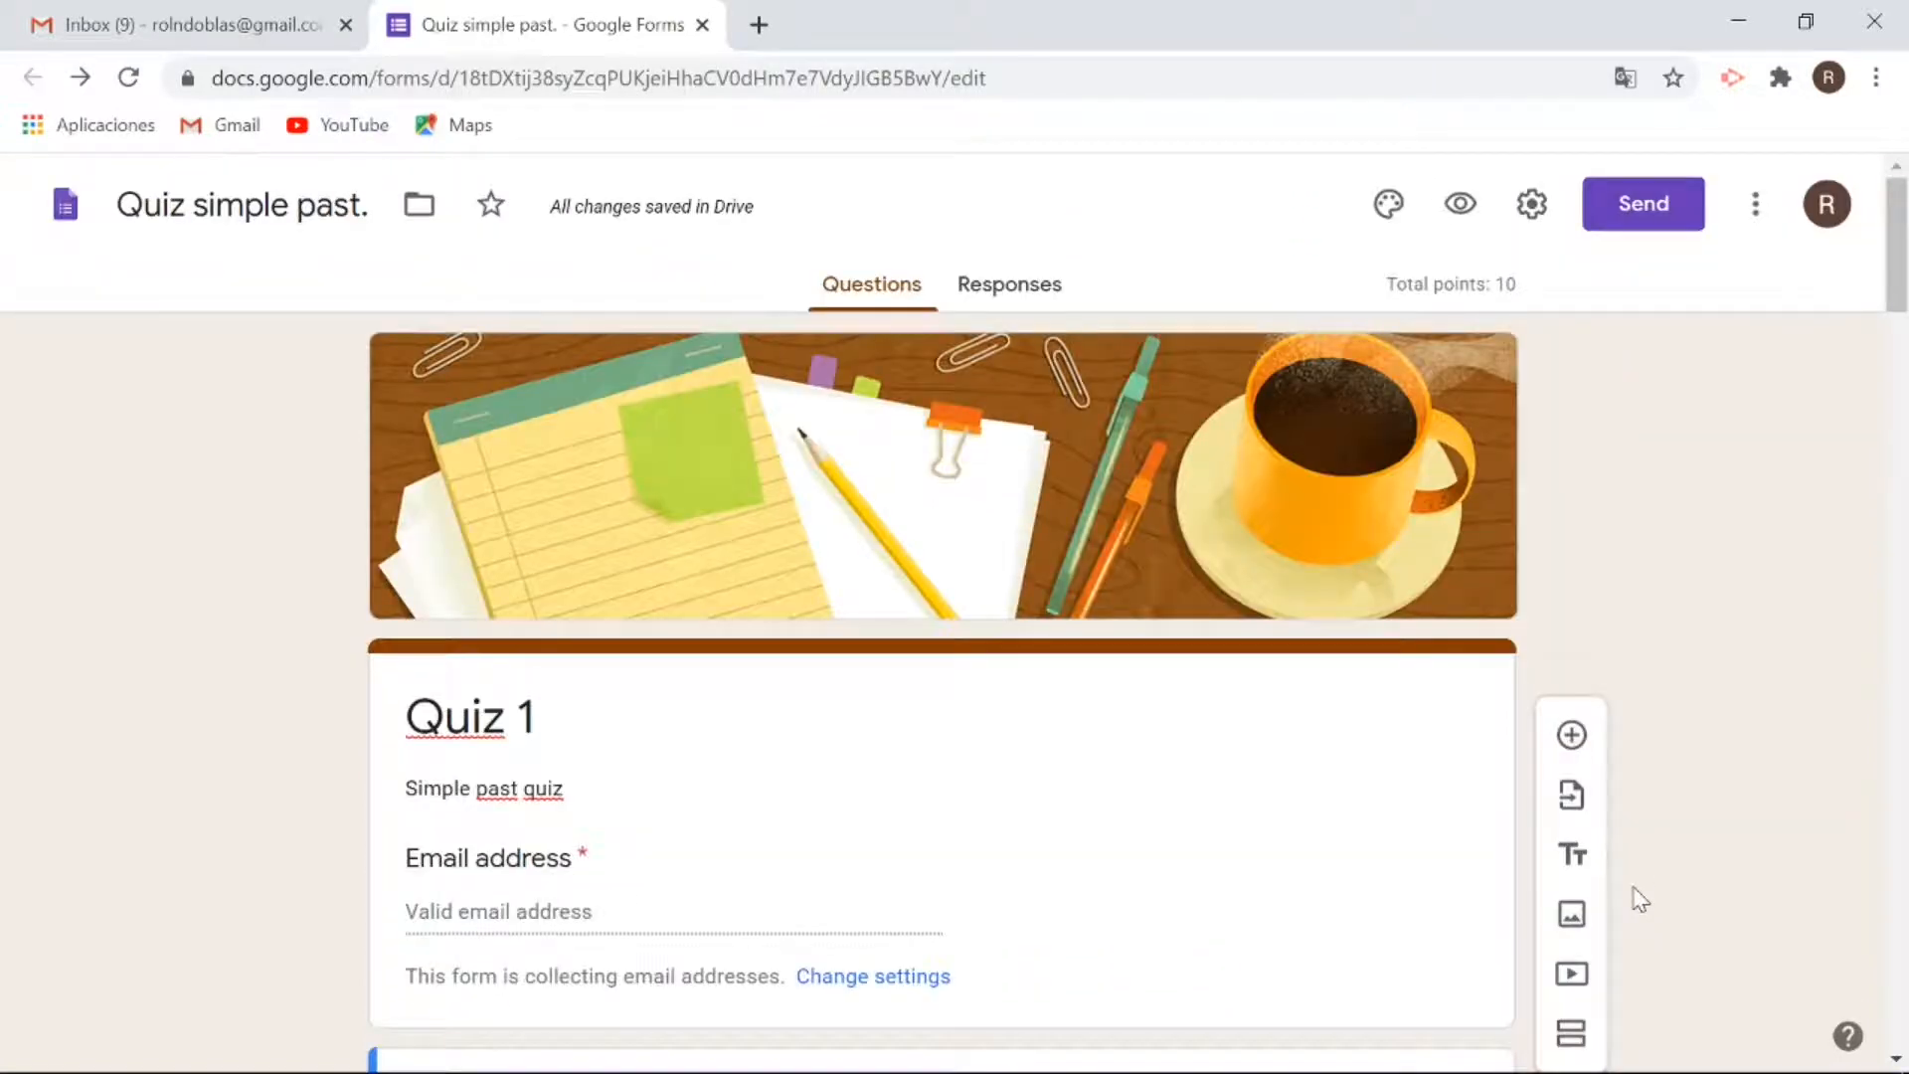
{"action": "left_click", "coordinate": [1461, 218]}
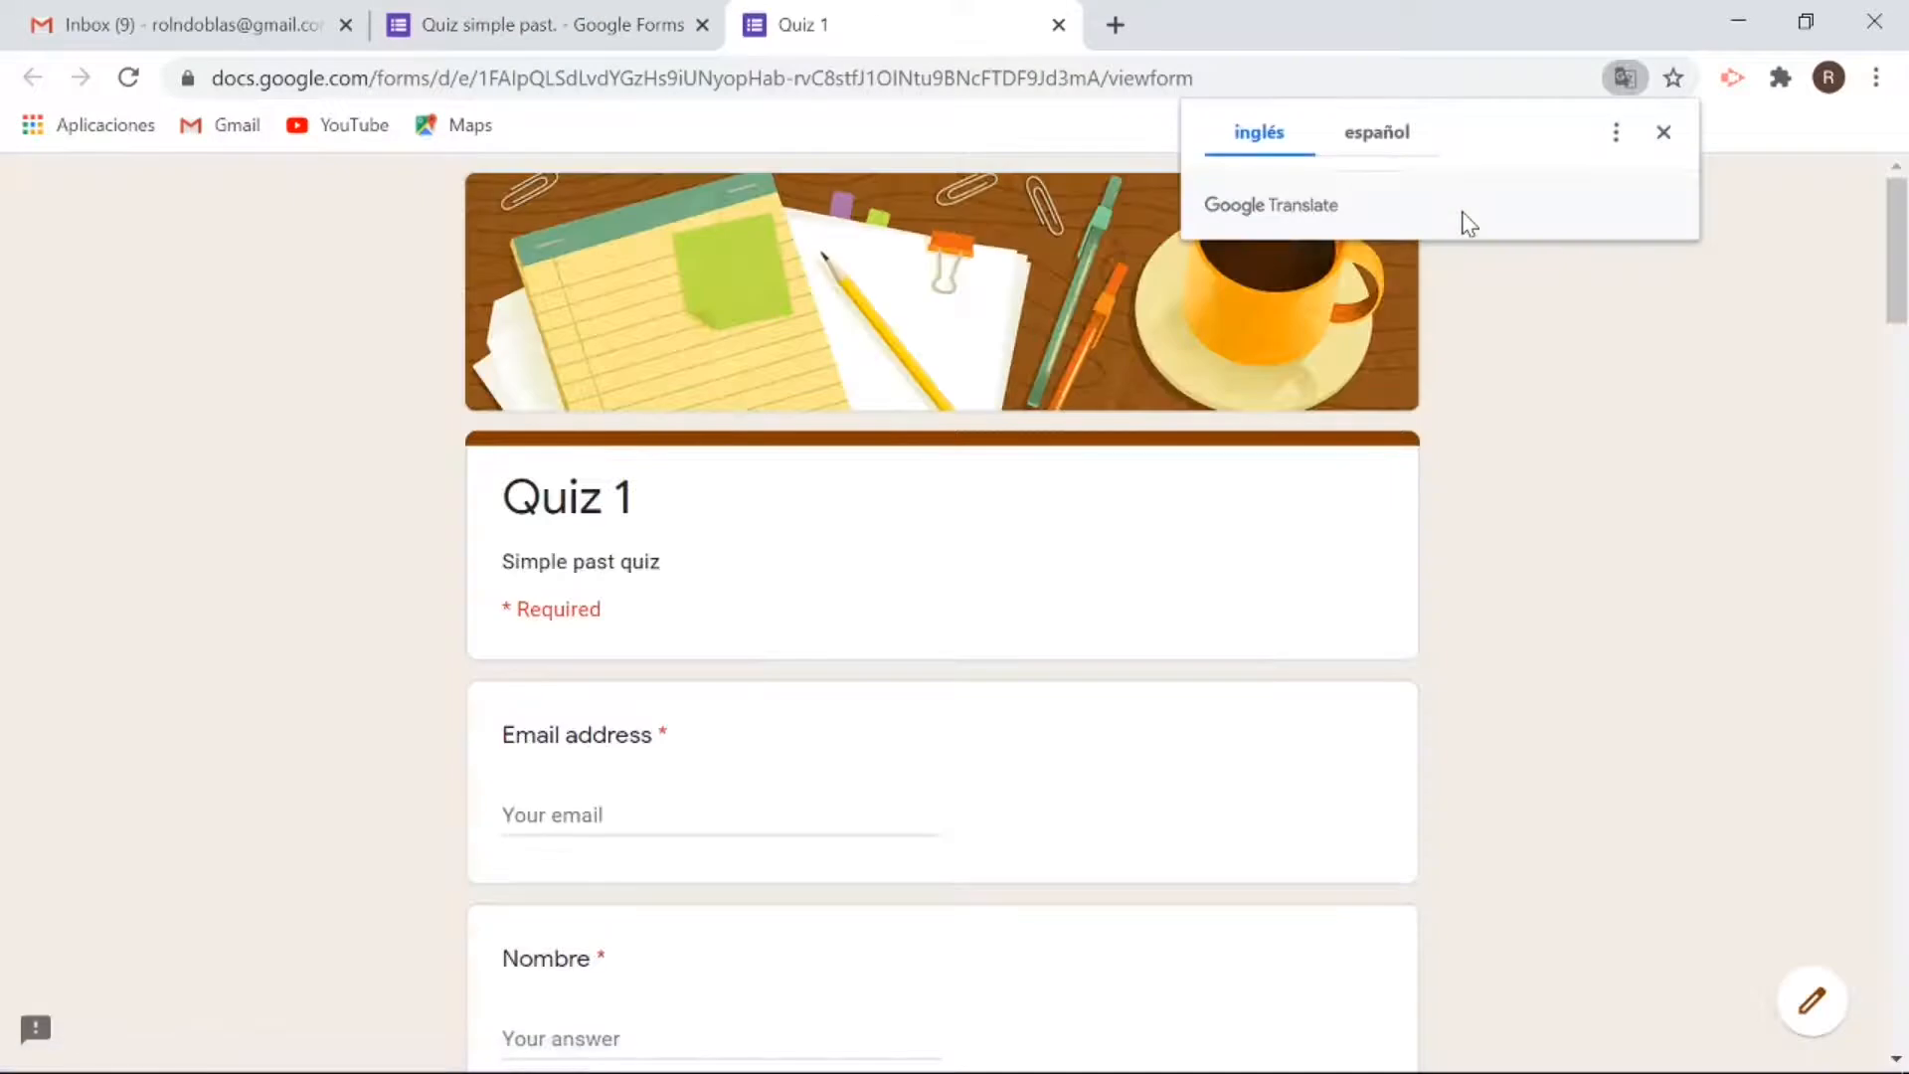
{"action": "left_click", "coordinate": [1664, 133]}
{"action": "scroll", "coordinate": [1536, 633], "scroll_direction": "down", "scroll_amount": 1}
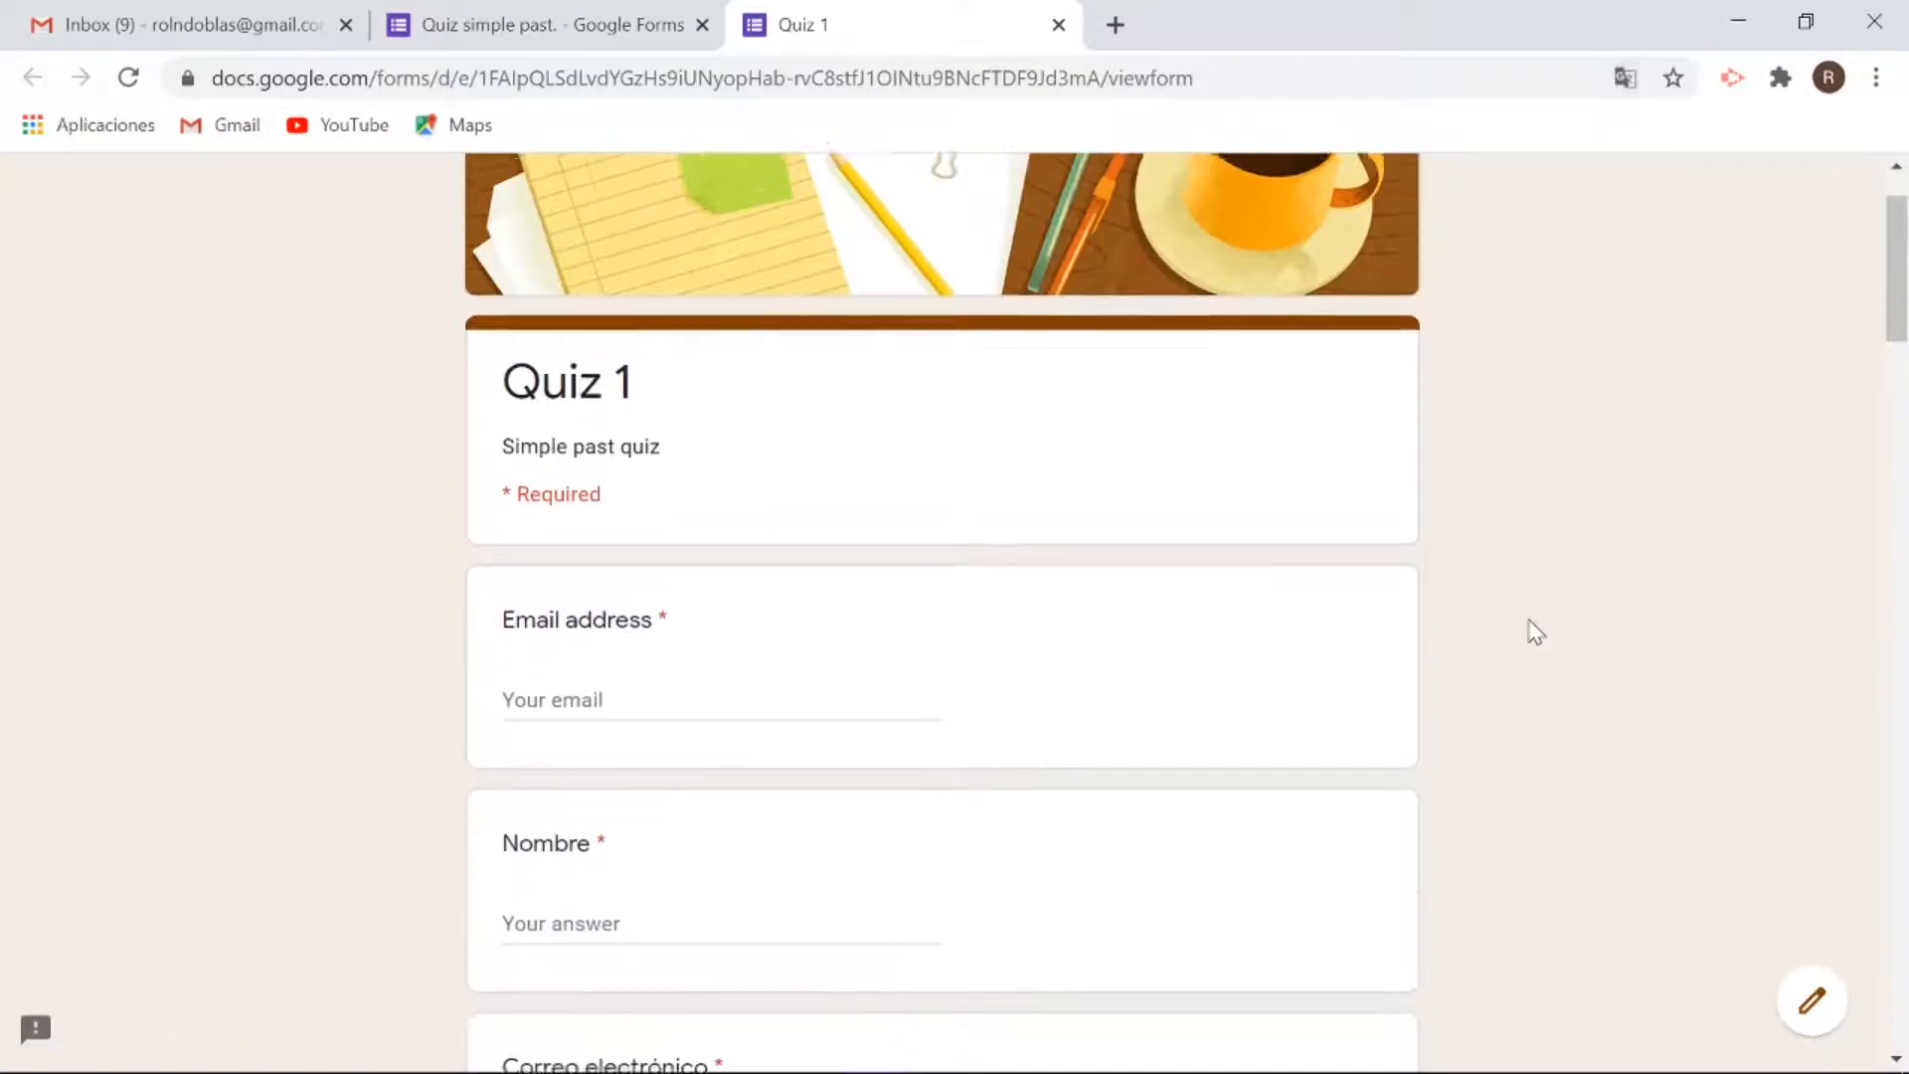
{"action": "scroll", "coordinate": [1536, 633], "scroll_direction": "down", "scroll_amount": 10}
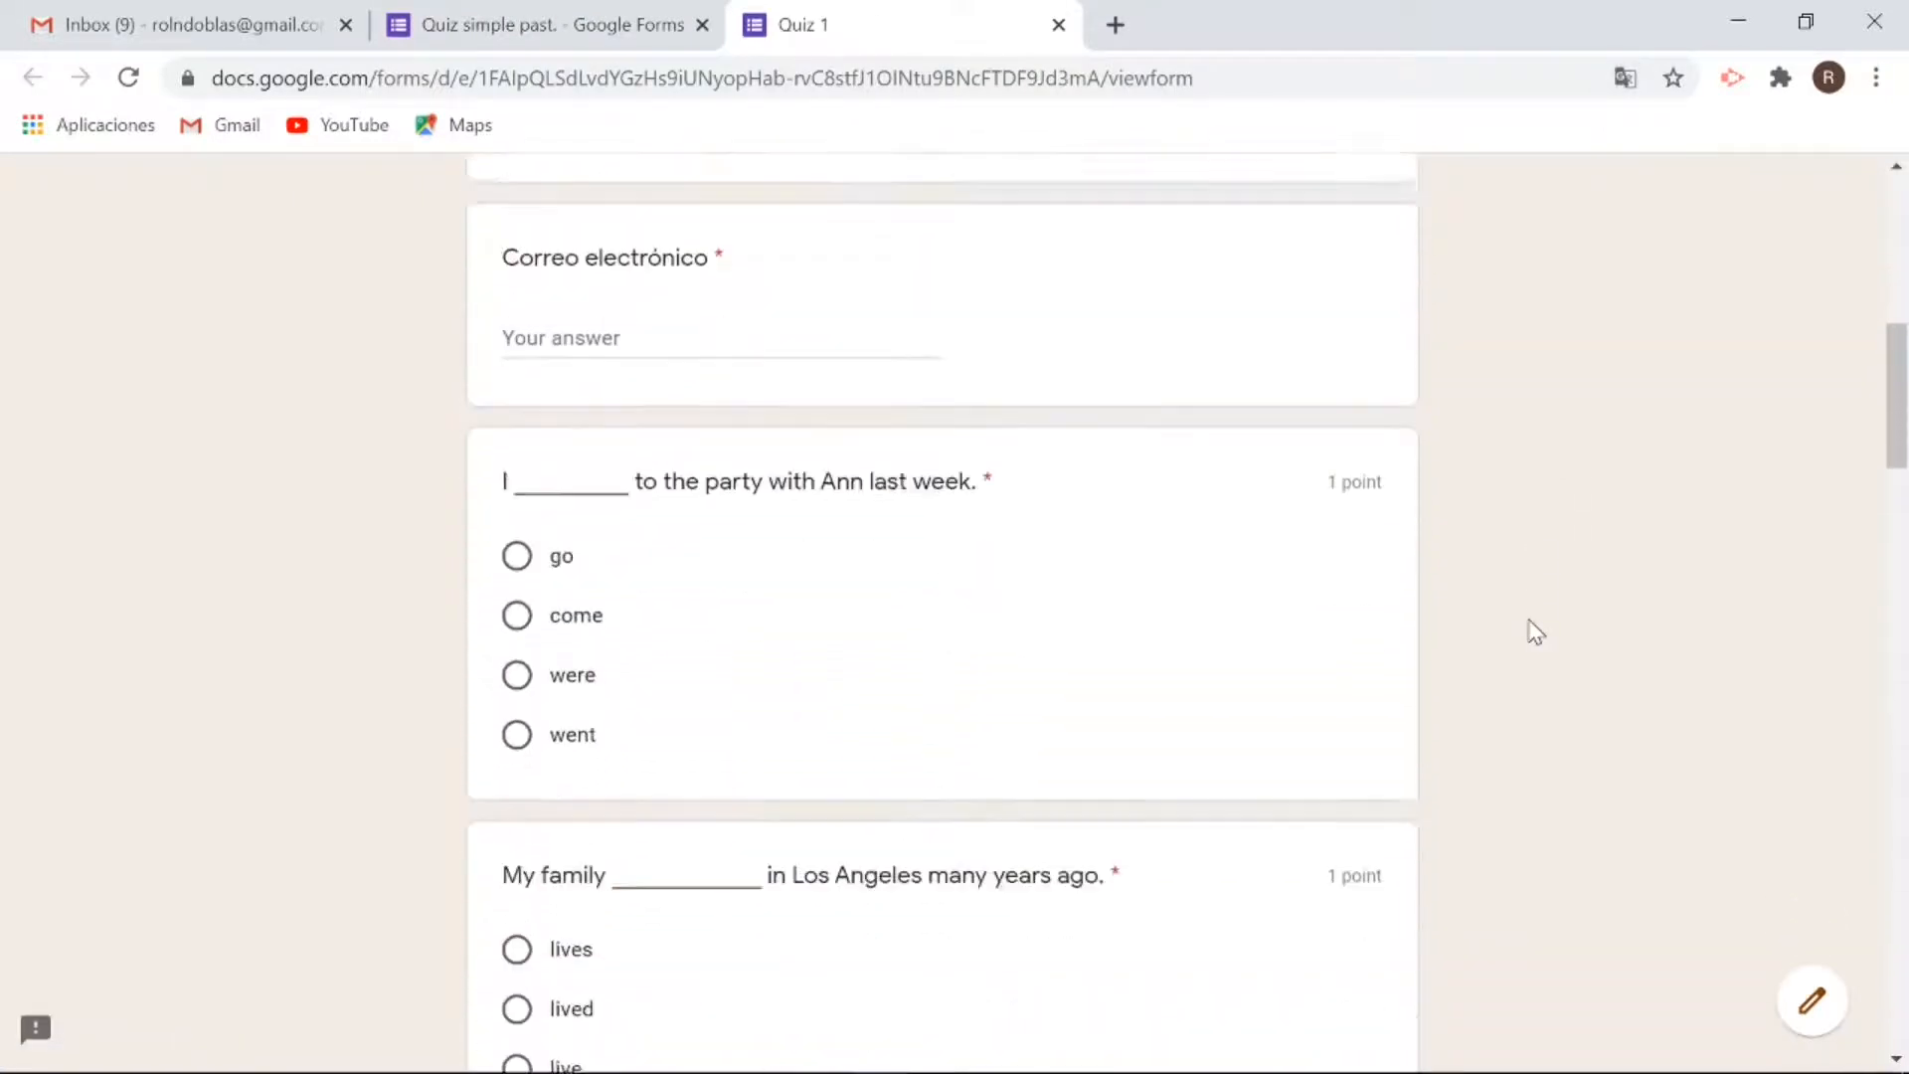
{"action": "scroll", "coordinate": [1537, 633], "scroll_direction": "down", "scroll_amount": 20}
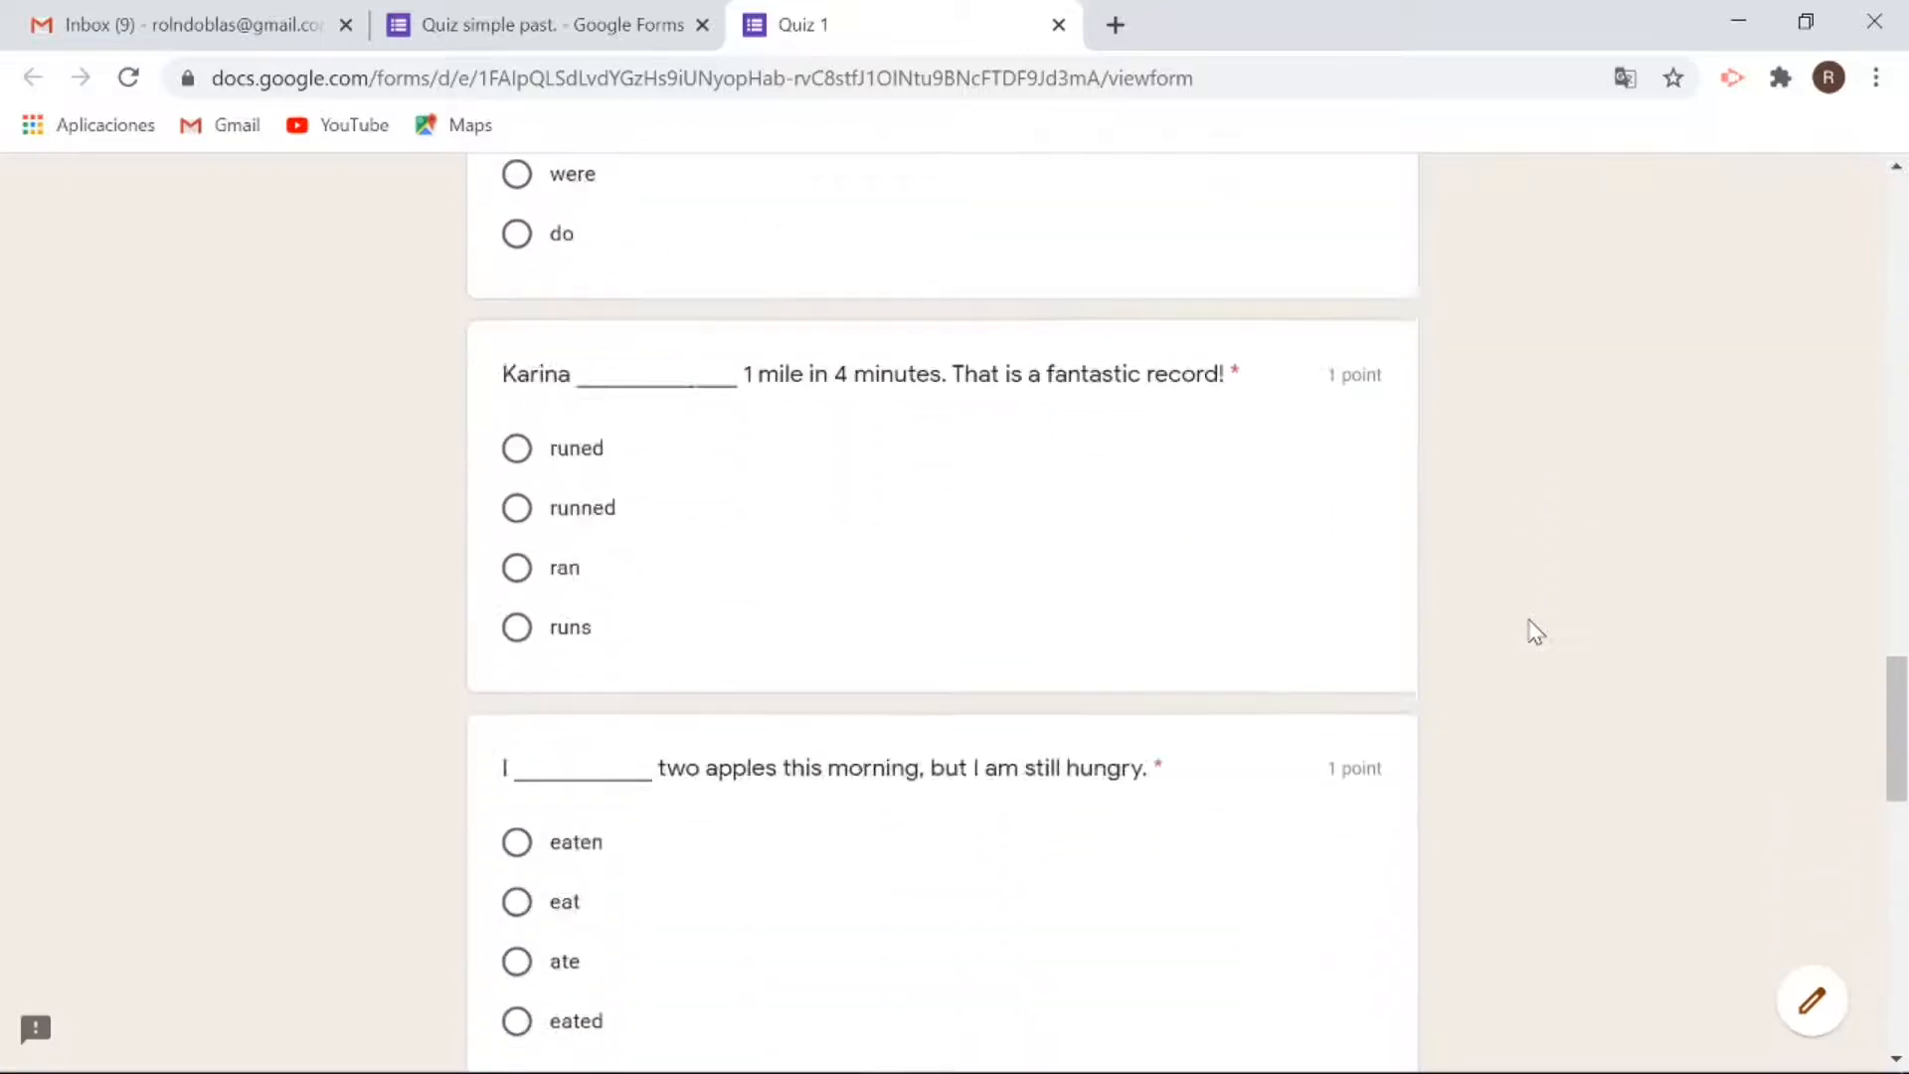
{"action": "scroll", "coordinate": [1537, 632], "scroll_direction": "up", "scroll_amount": 20}
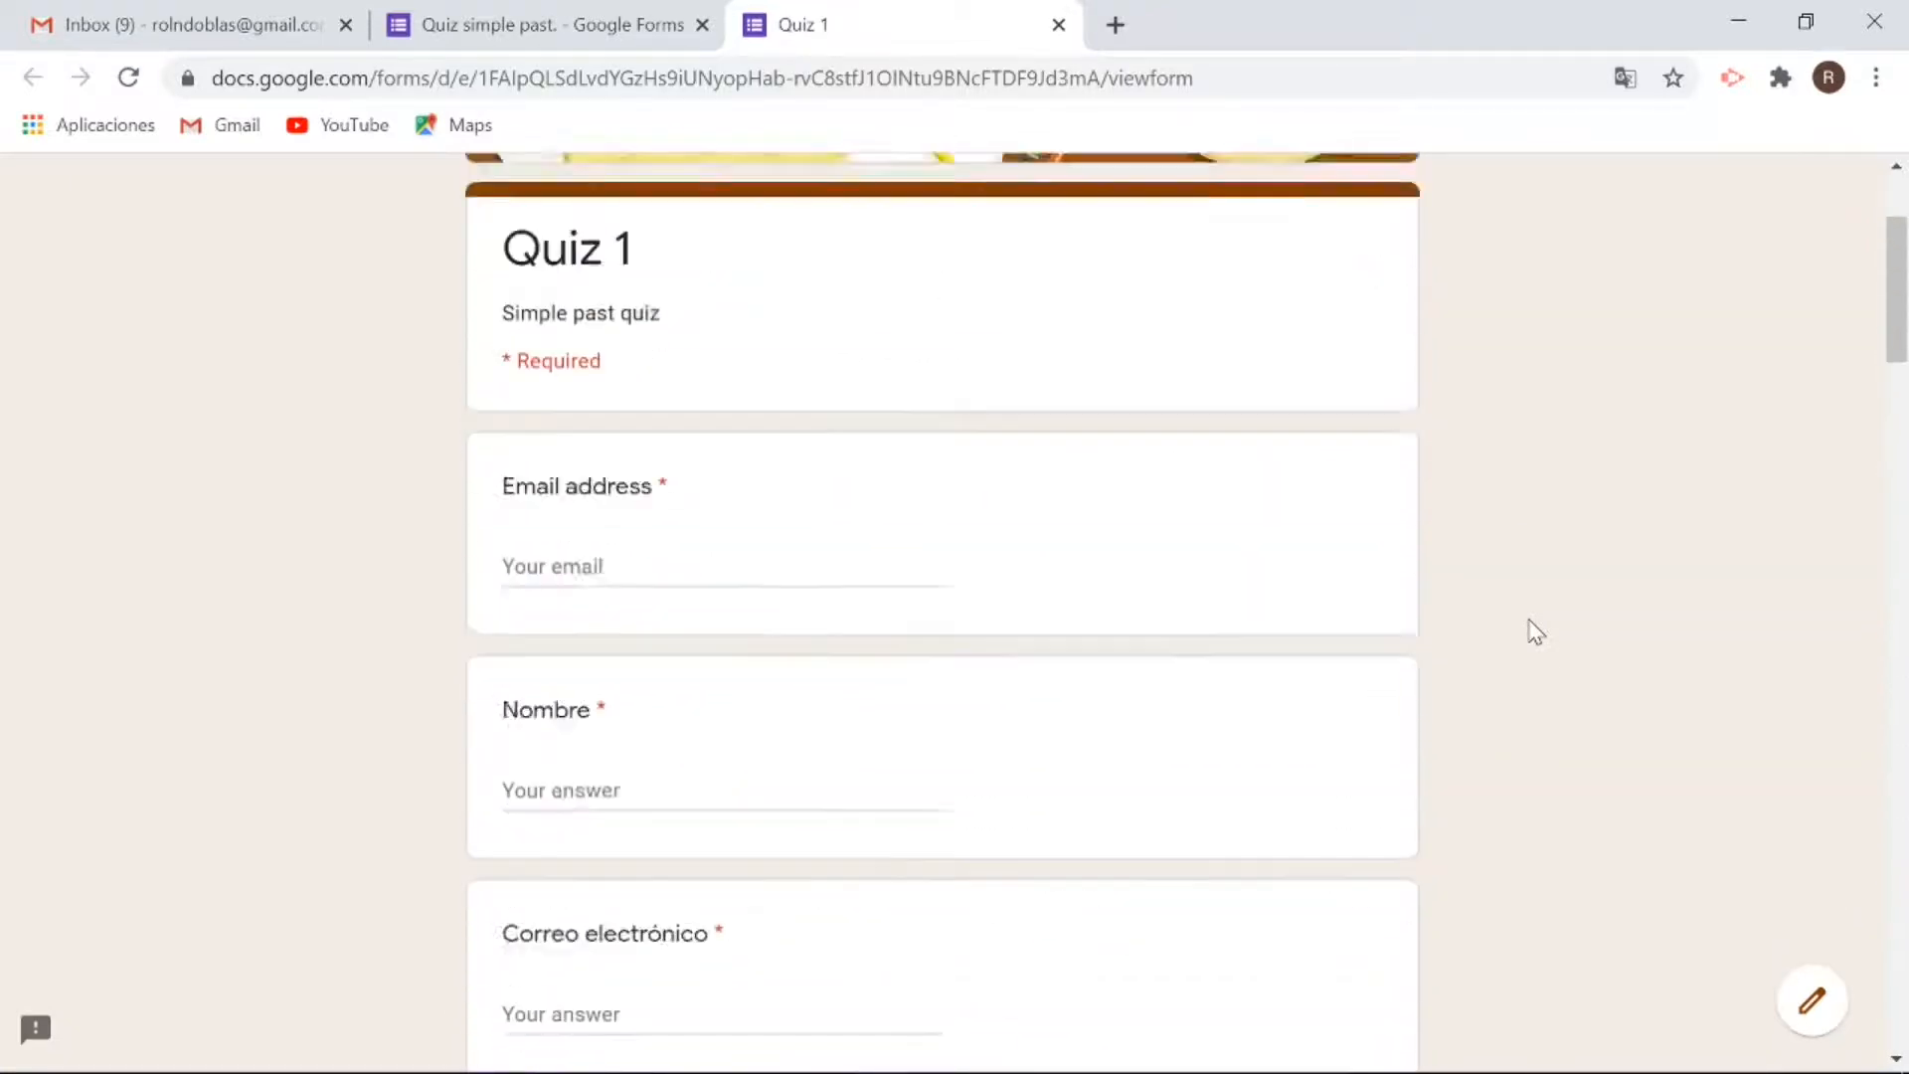
Answer the preview's first four multiple-choice questions with "go", "lived", "doing" and "prepare".
{"action": "left_click", "coordinate": [553, 593]}
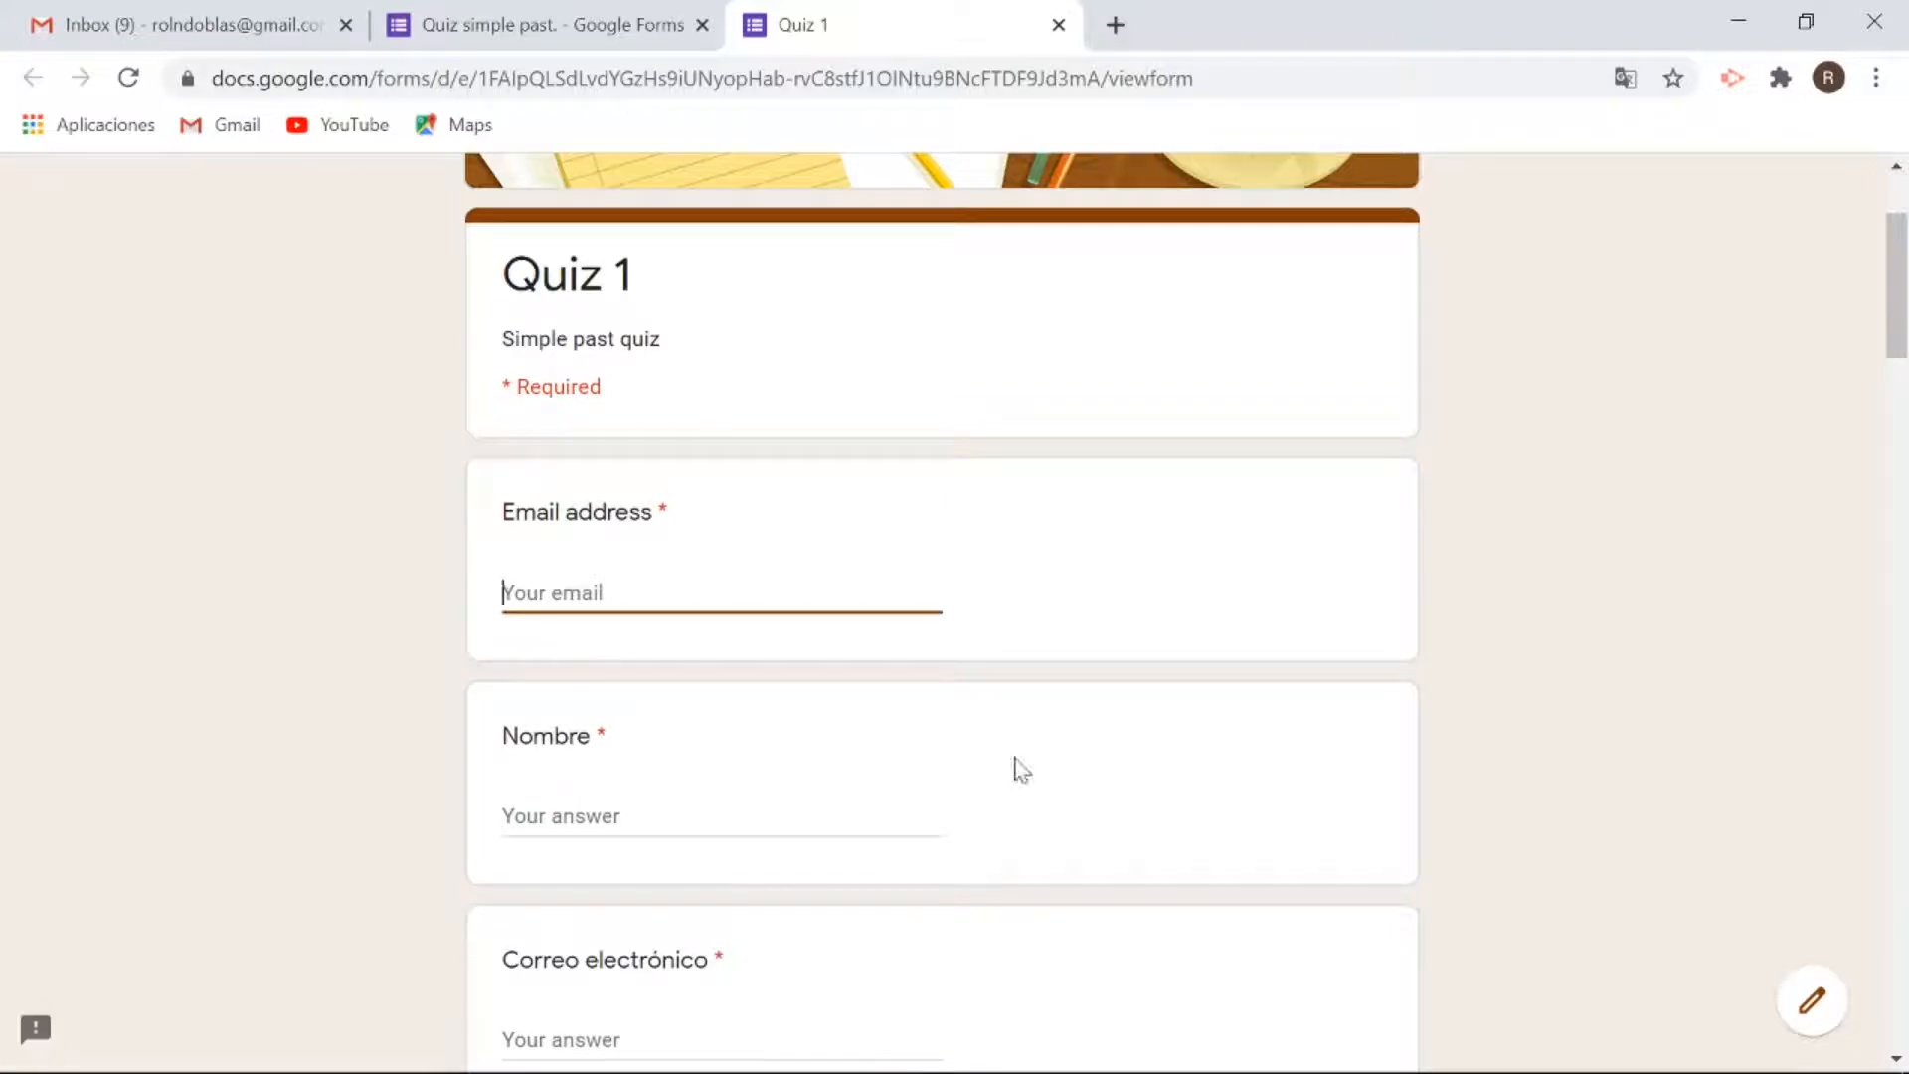
{"action": "scroll", "coordinate": [1022, 771], "scroll_direction": "down", "scroll_amount": 5}
{"action": "scroll", "coordinate": [1022, 771], "scroll_direction": "up", "scroll_amount": 4}
{"action": "scroll", "coordinate": [1021, 771], "scroll_direction": "down", "scroll_amount": 5}
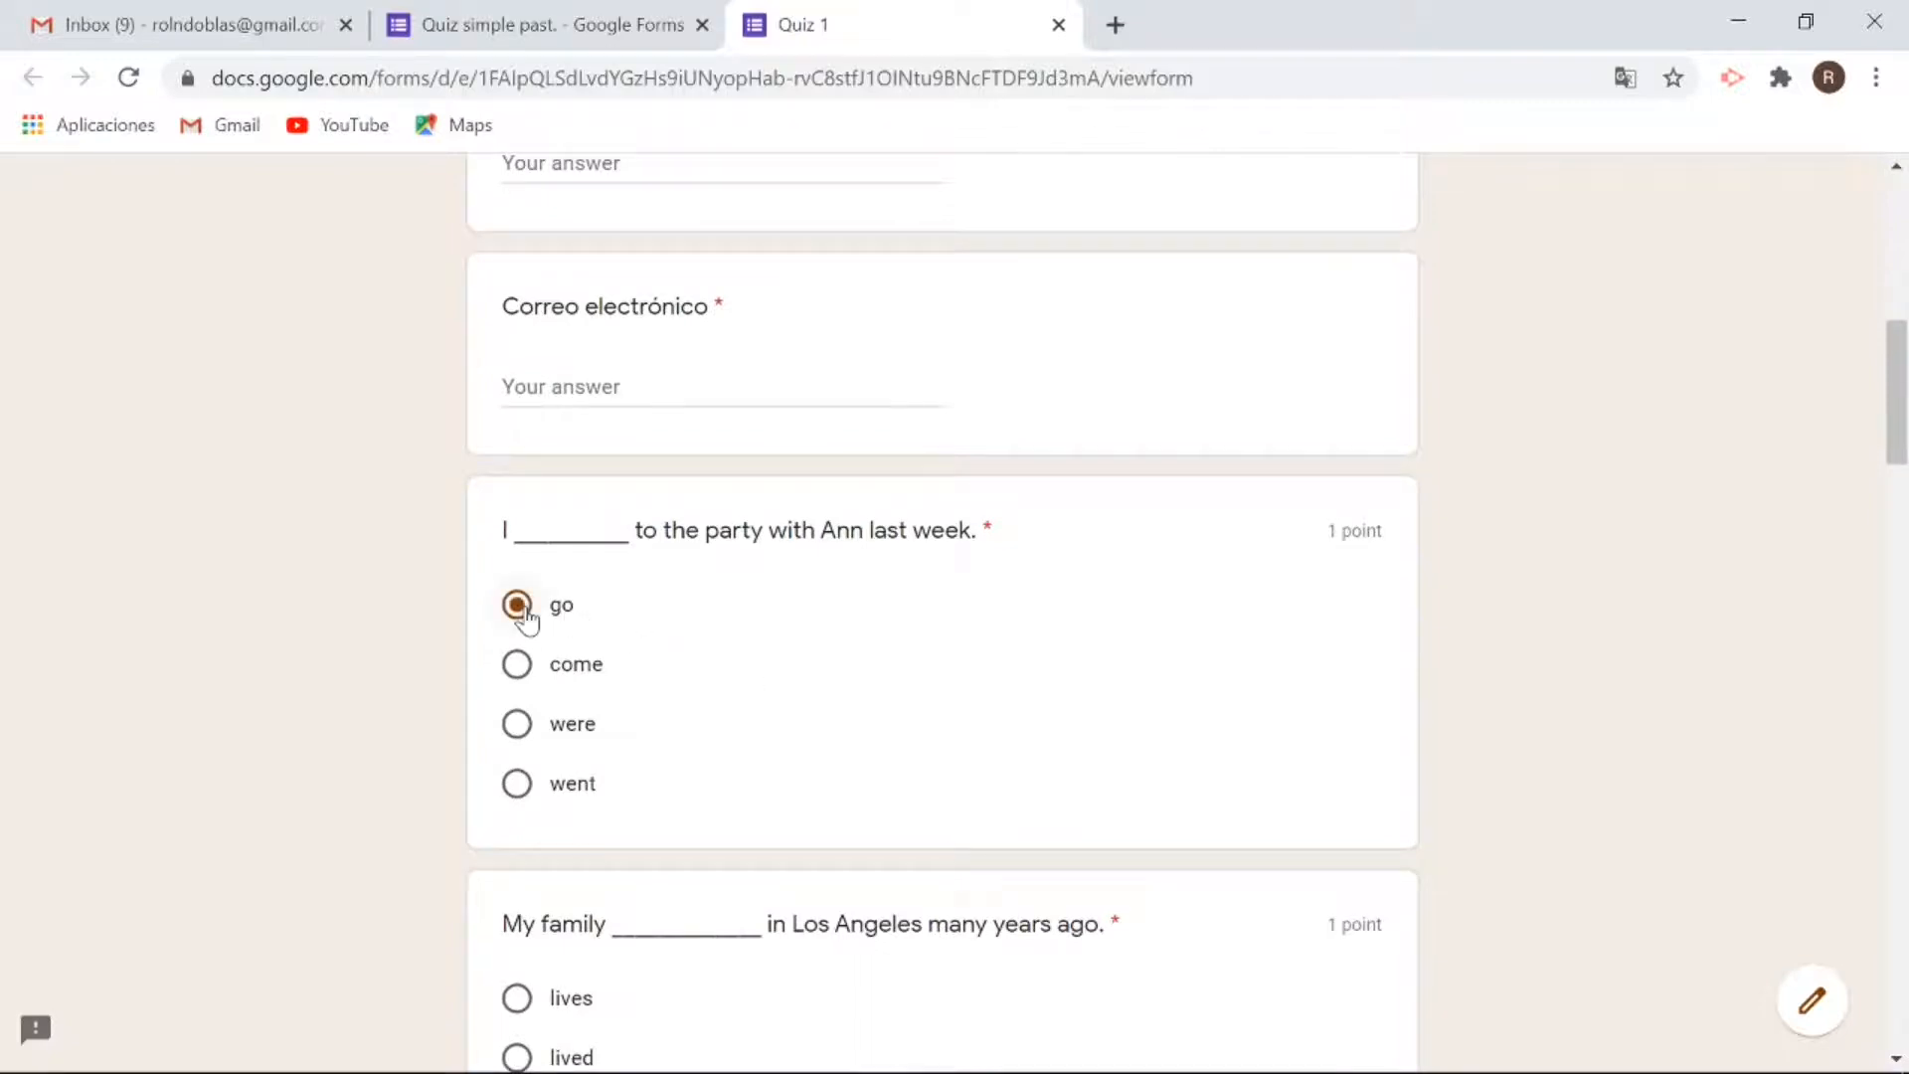
{"action": "scroll", "coordinate": [527, 619], "scroll_direction": "down", "scroll_amount": 3}
{"action": "left_click", "coordinate": [517, 792]}
{"action": "scroll", "coordinate": [517, 810], "scroll_direction": "down", "scroll_amount": 3}
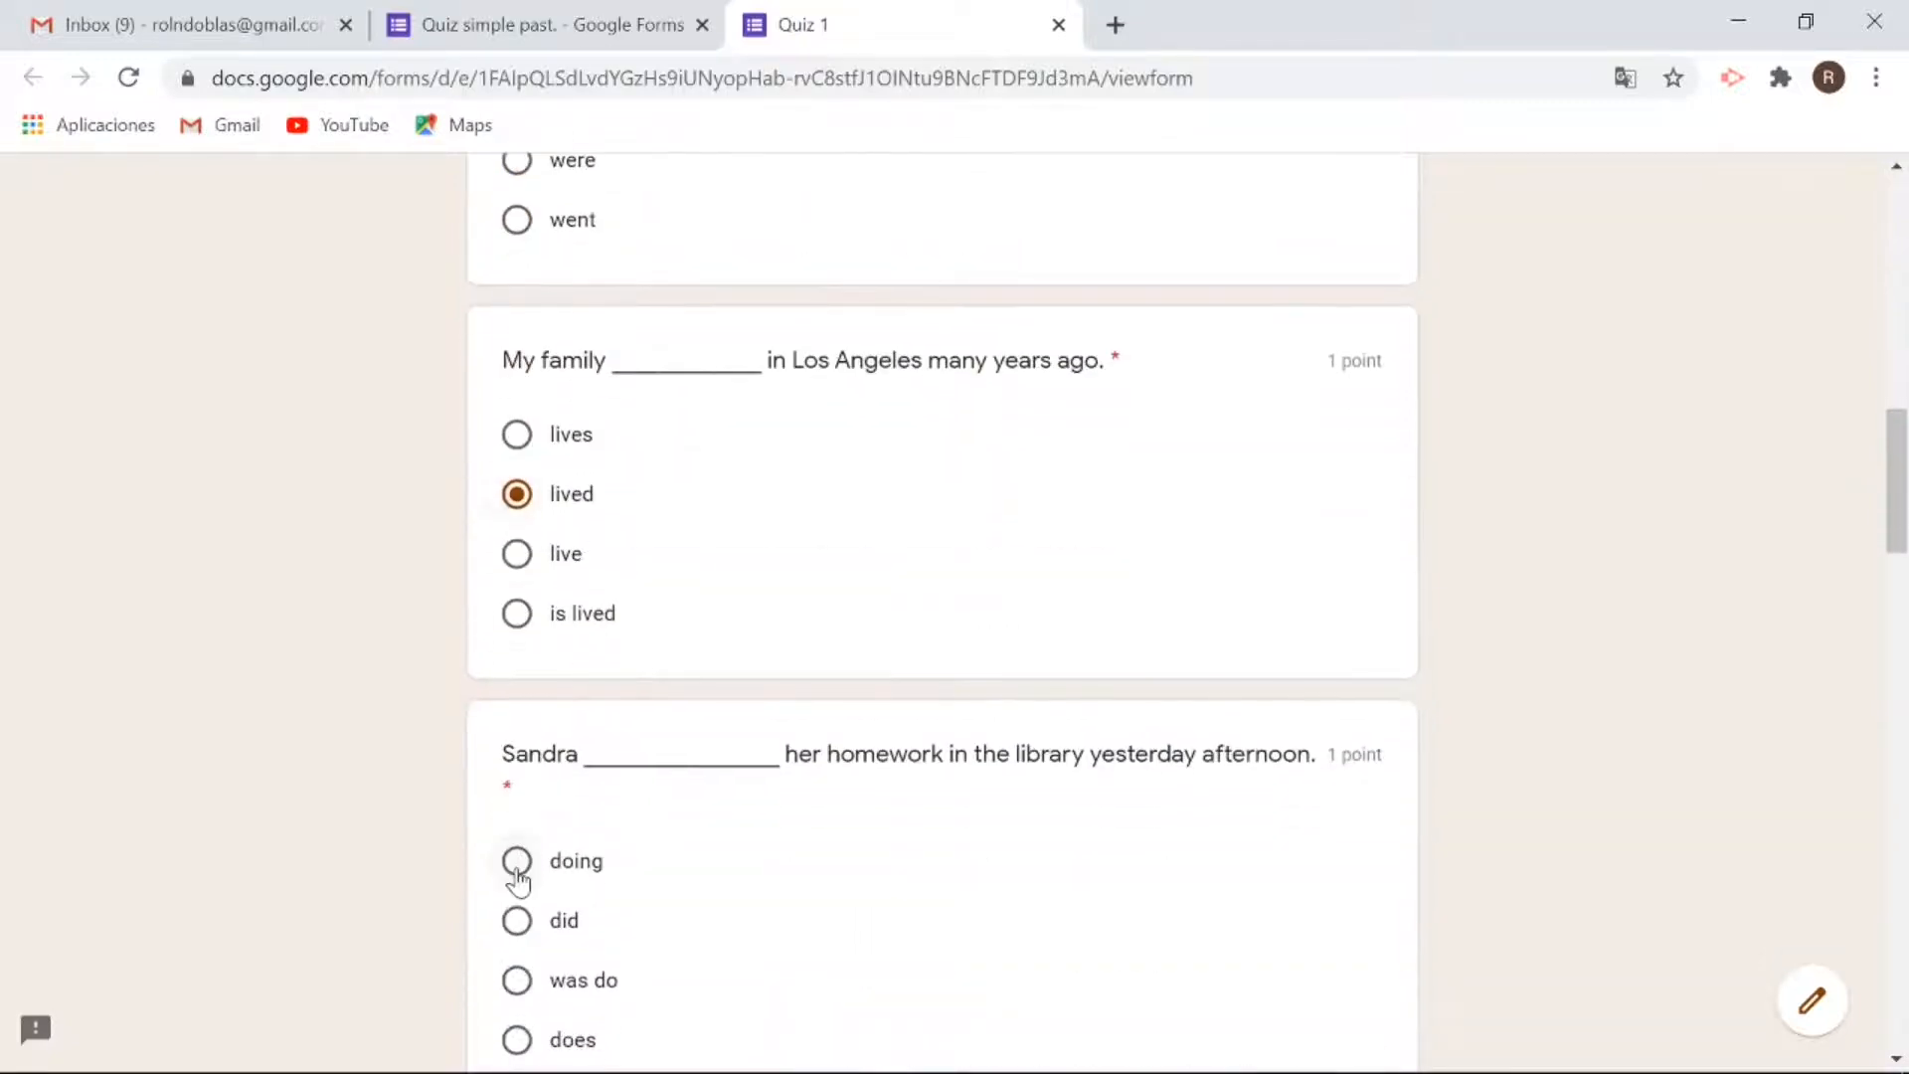
{"action": "scroll", "coordinate": [517, 880], "scroll_direction": "down", "scroll_amount": 5}
{"action": "left_click", "coordinate": [518, 853]}
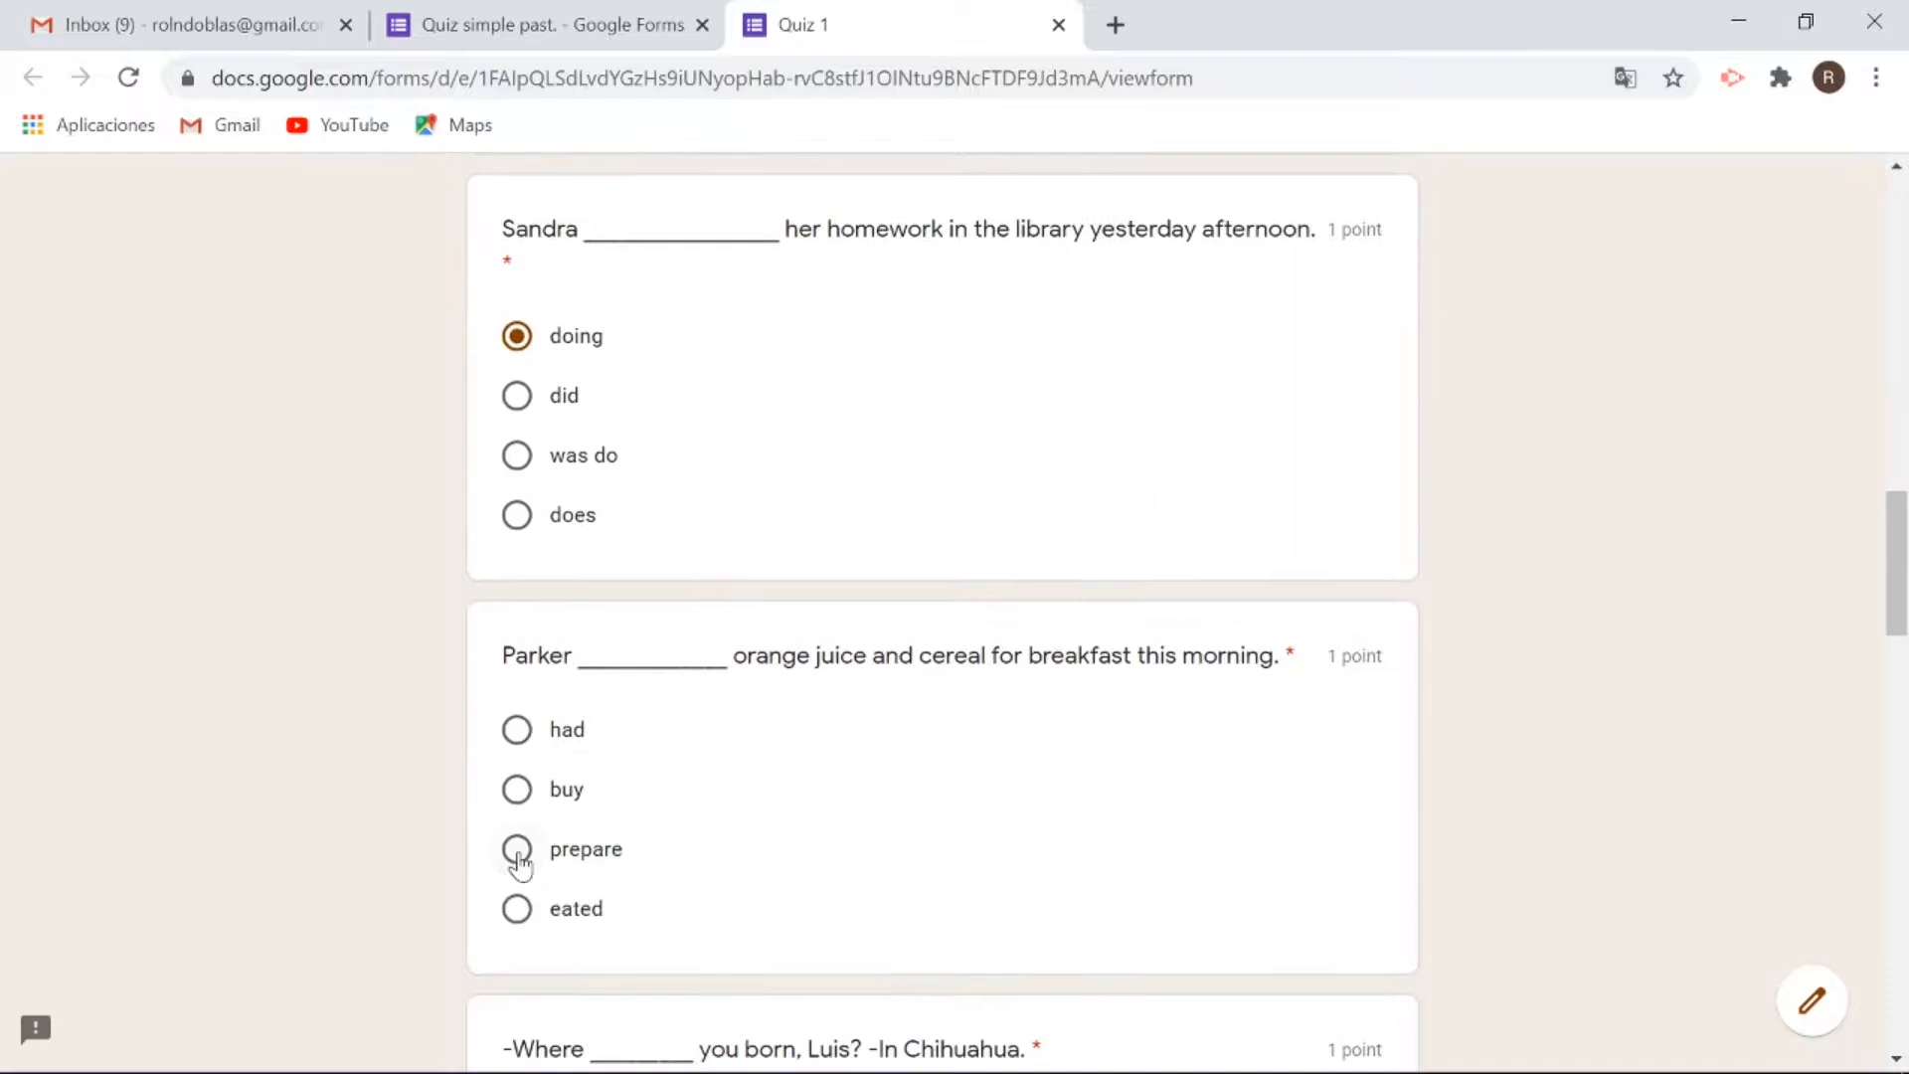
Choose "were" for the question about where Luis was born and "ran" for Karina's 1-mile record question.
{"action": "scroll", "coordinate": [522, 865], "scroll_direction": "down", "scroll_amount": 5}
{"action": "scroll", "coordinate": [524, 863], "scroll_direction": "down", "scroll_amount": 2}
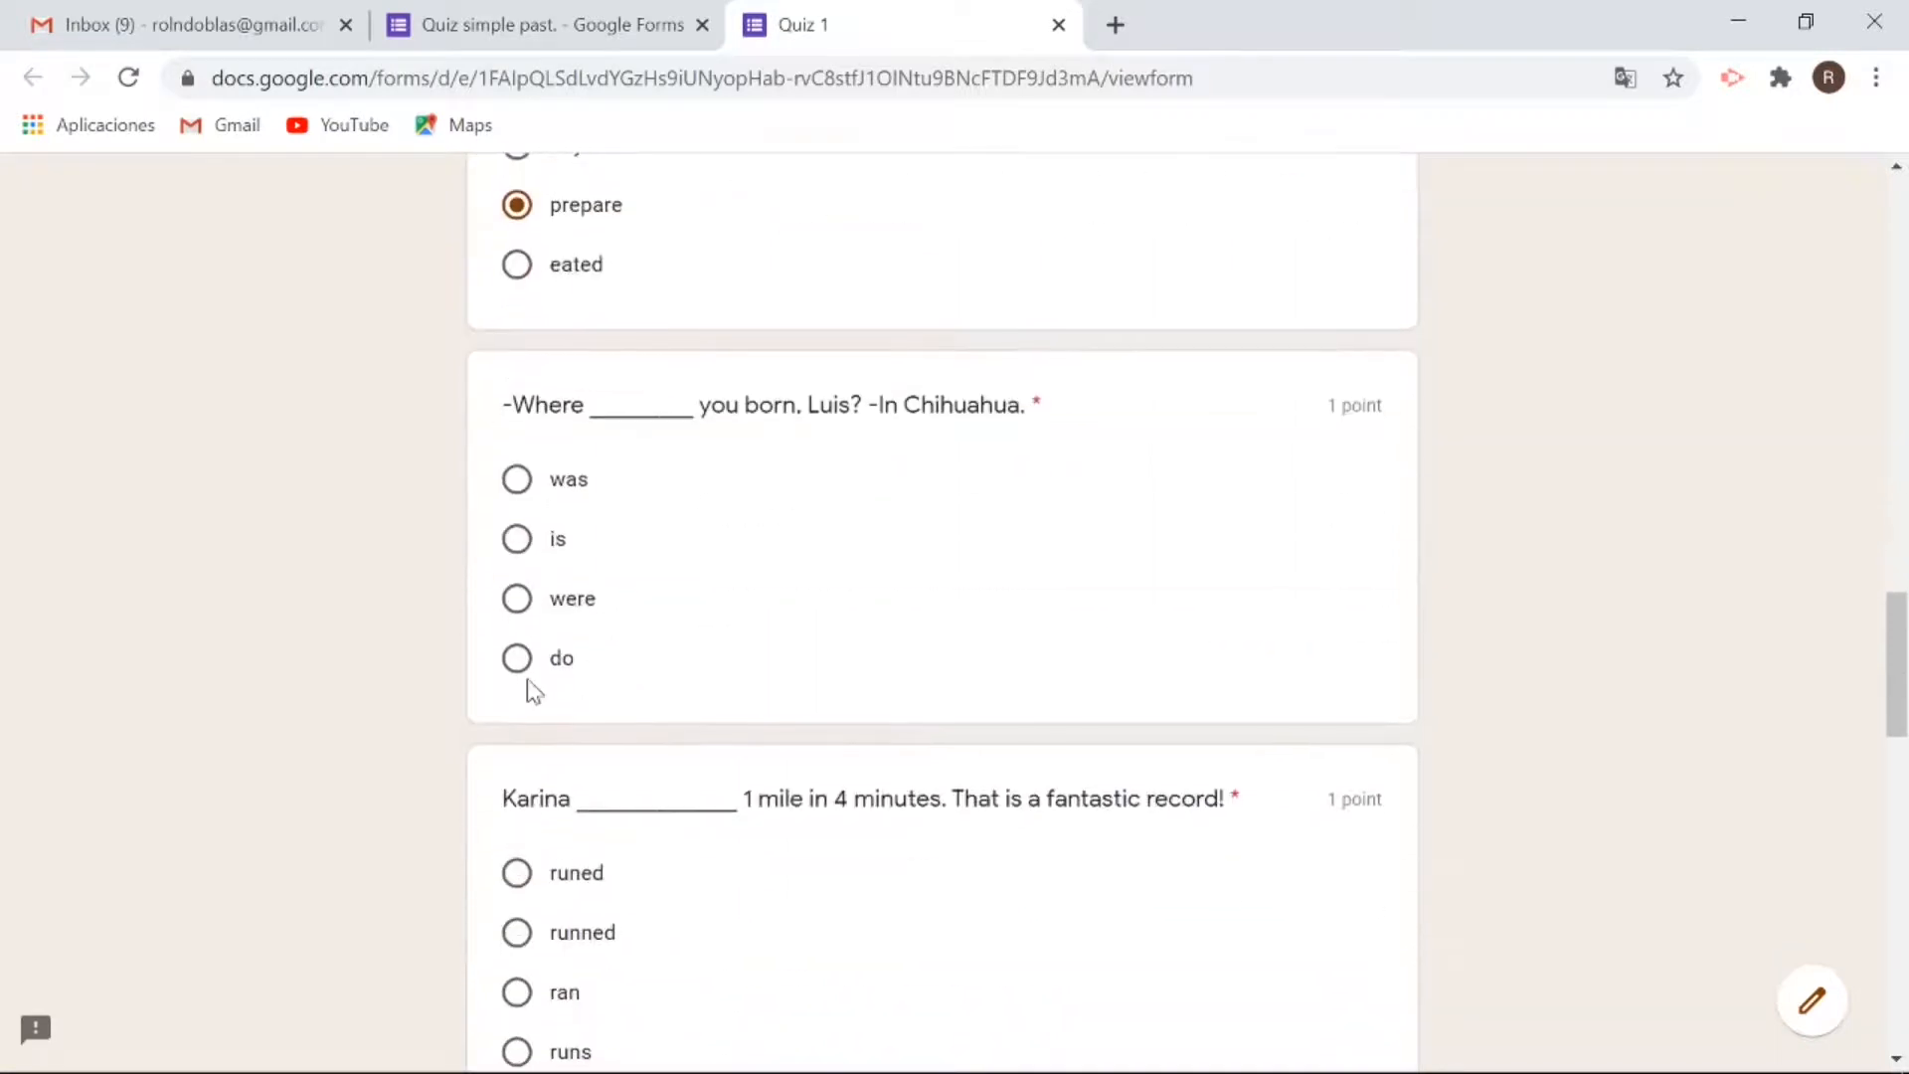
{"action": "left_click", "coordinate": [517, 599]}
{"action": "scroll", "coordinate": [517, 612], "scroll_direction": "down", "scroll_amount": 4}
{"action": "left_click", "coordinate": [517, 603]}
{"action": "scroll", "coordinate": [517, 611], "scroll_direction": "down", "scroll_amount": 4}
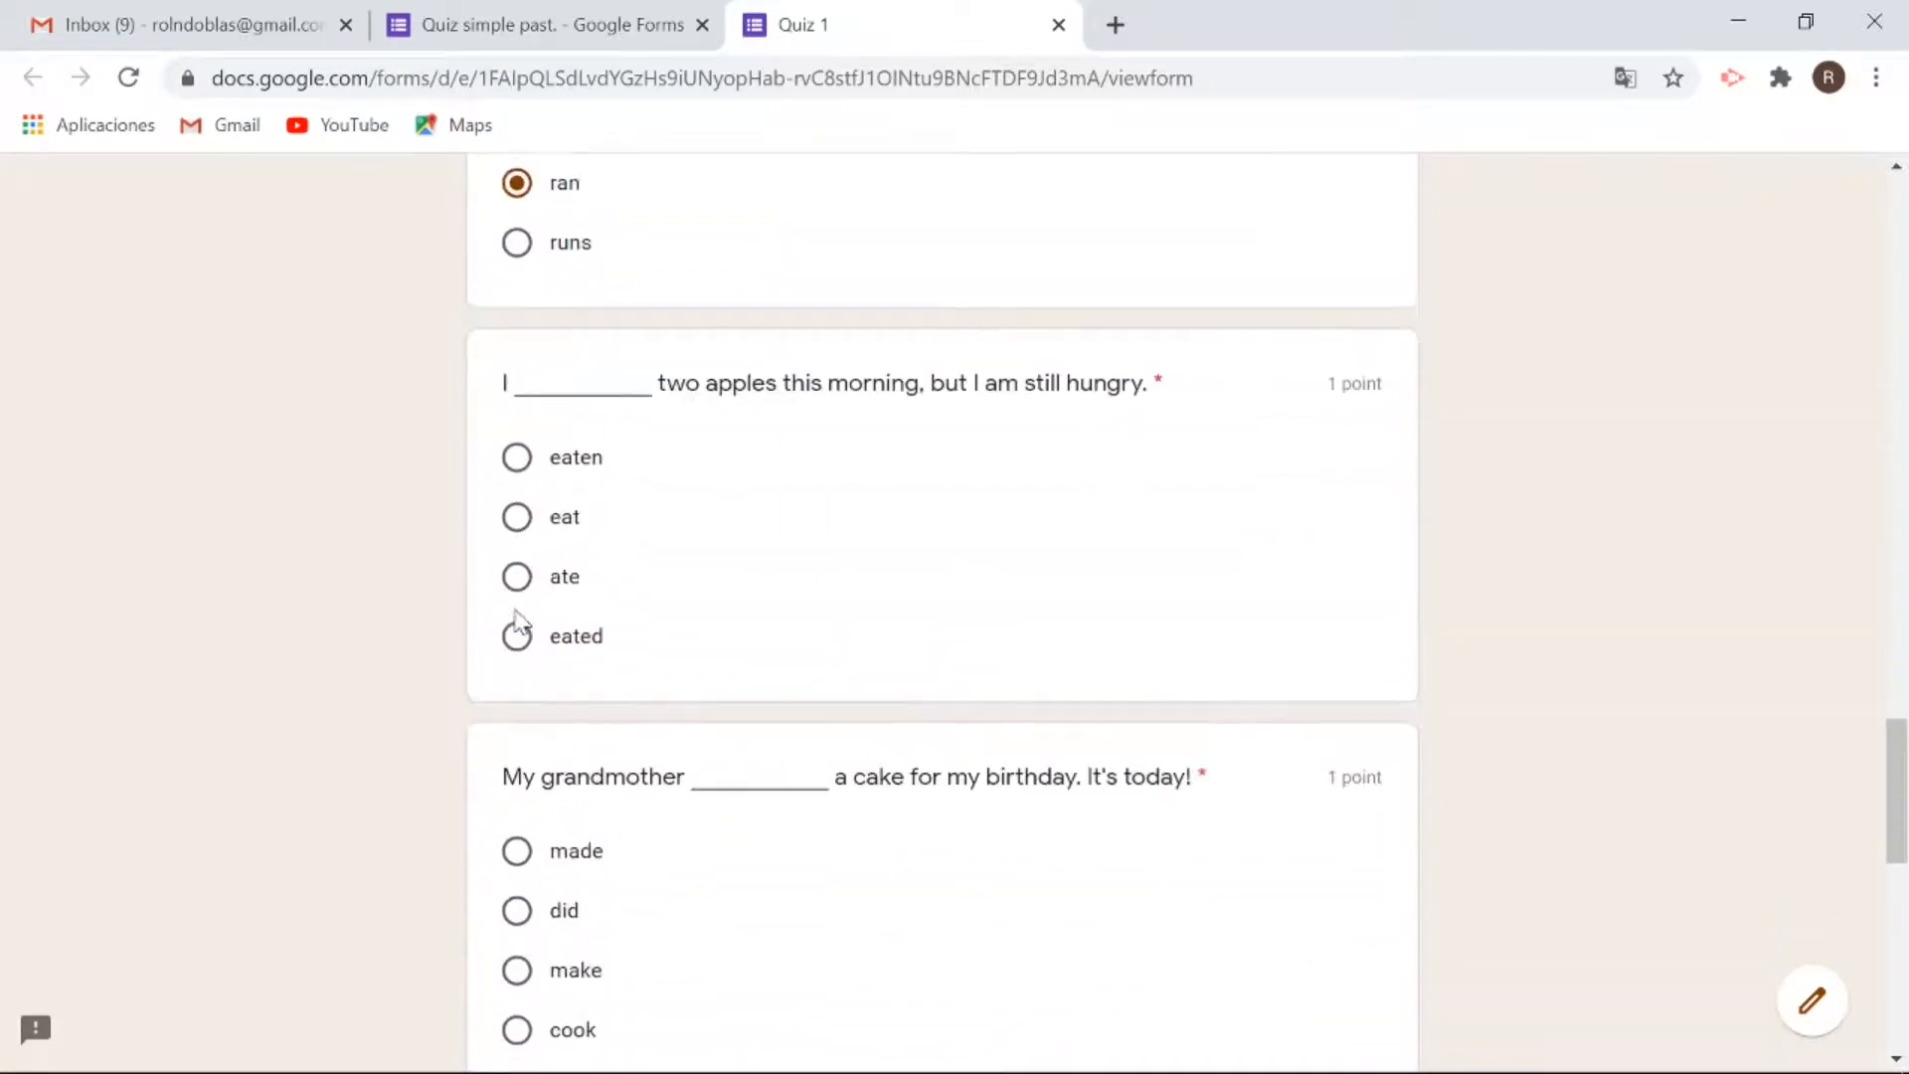
Answer the remaining four questions with "eated", "cook", "drove" and "sawed", and try to submit the quiz.
{"action": "left_click", "coordinate": [517, 625]}
{"action": "scroll", "coordinate": [522, 616], "scroll_direction": "down", "scroll_amount": 4}
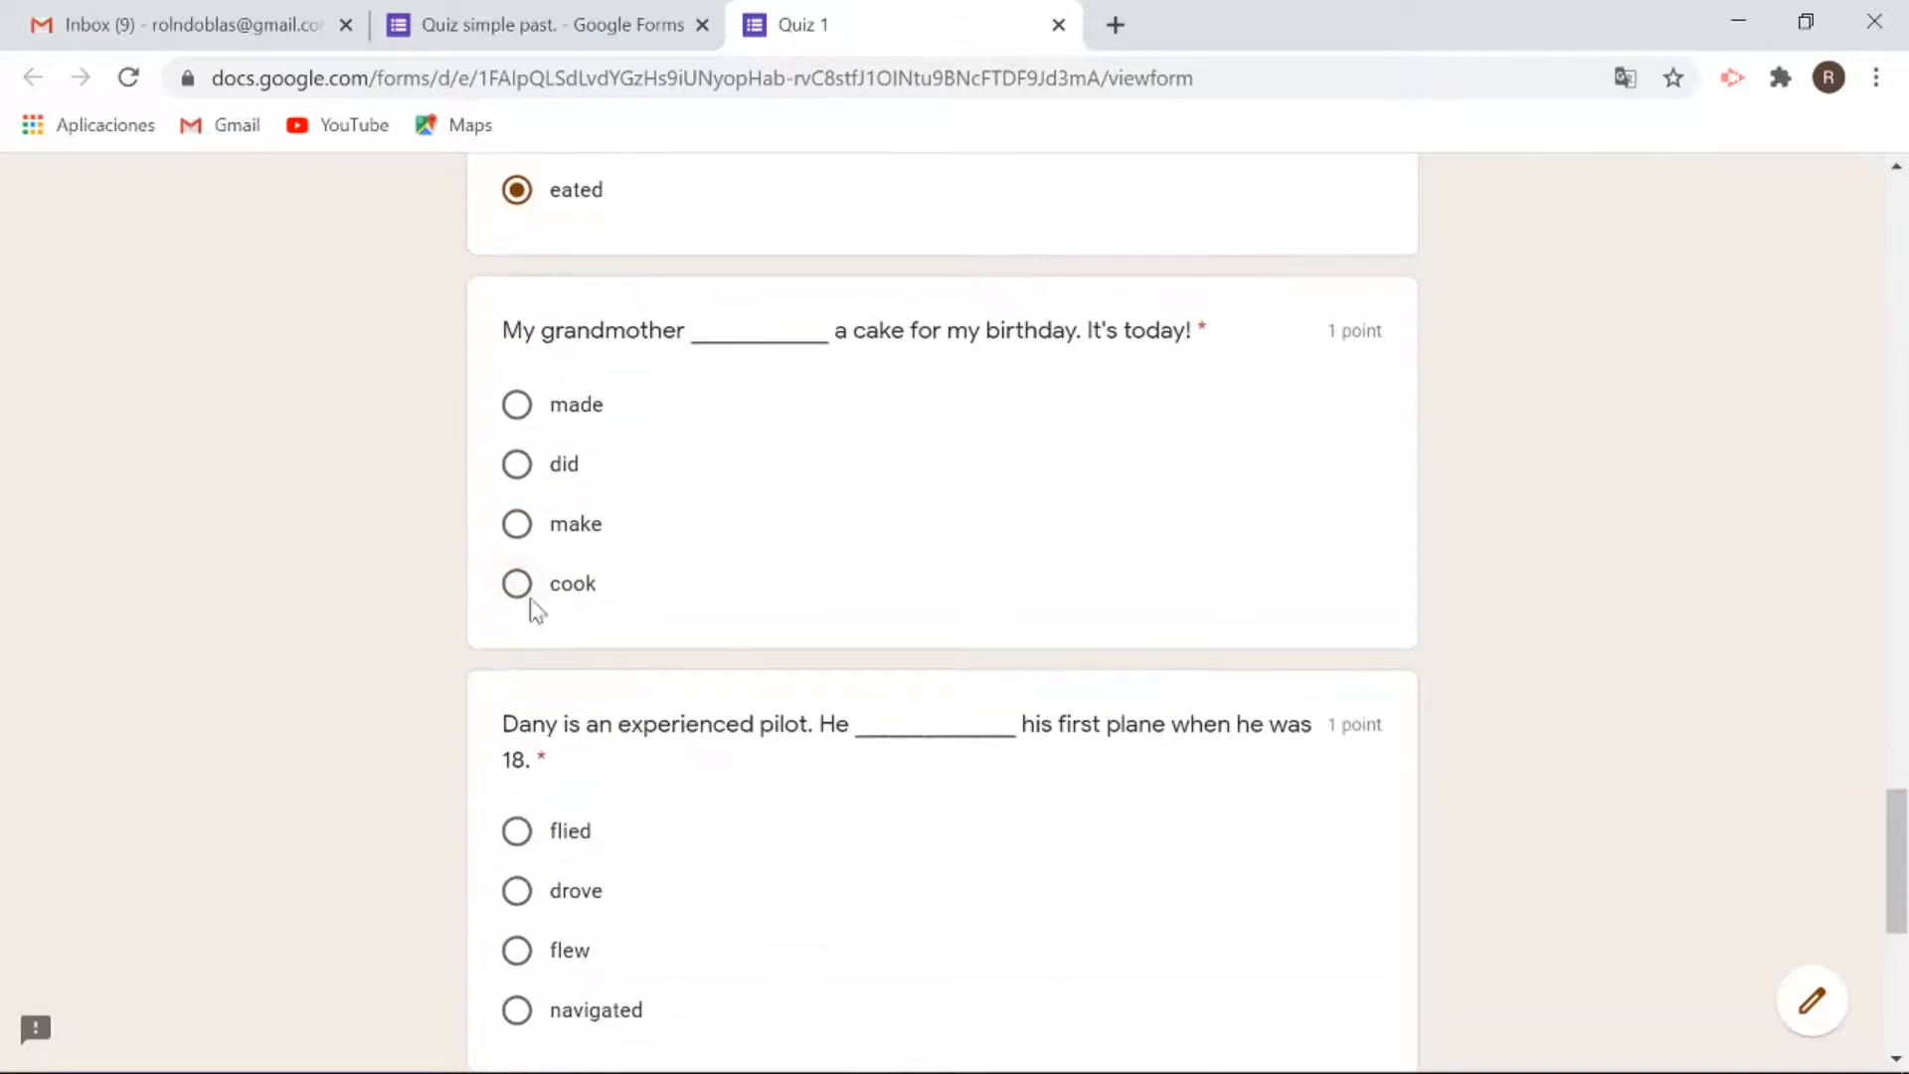
{"action": "left_click", "coordinate": [518, 589]}
{"action": "scroll", "coordinate": [517, 905], "scroll_direction": "down", "scroll_amount": 5}
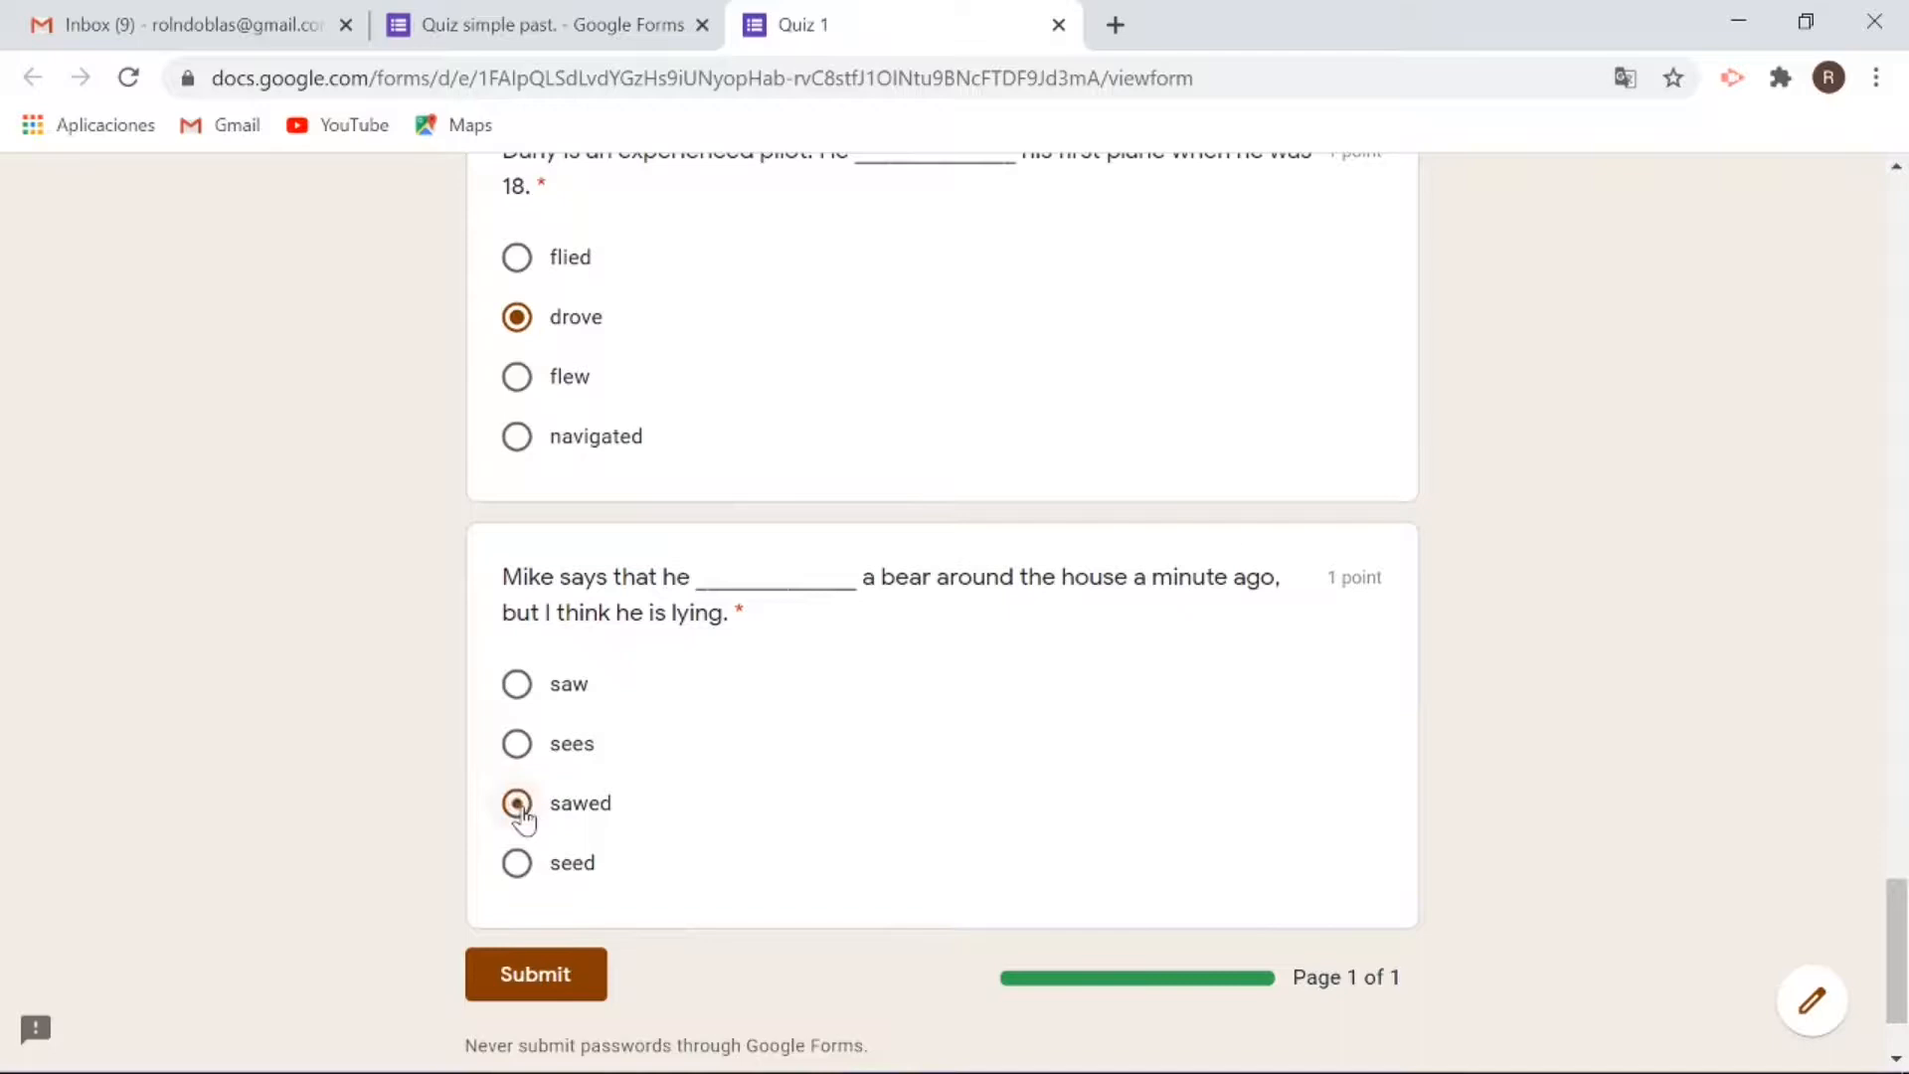
{"action": "left_click", "coordinate": [517, 804]}
{"action": "left_click", "coordinate": [535, 974]}
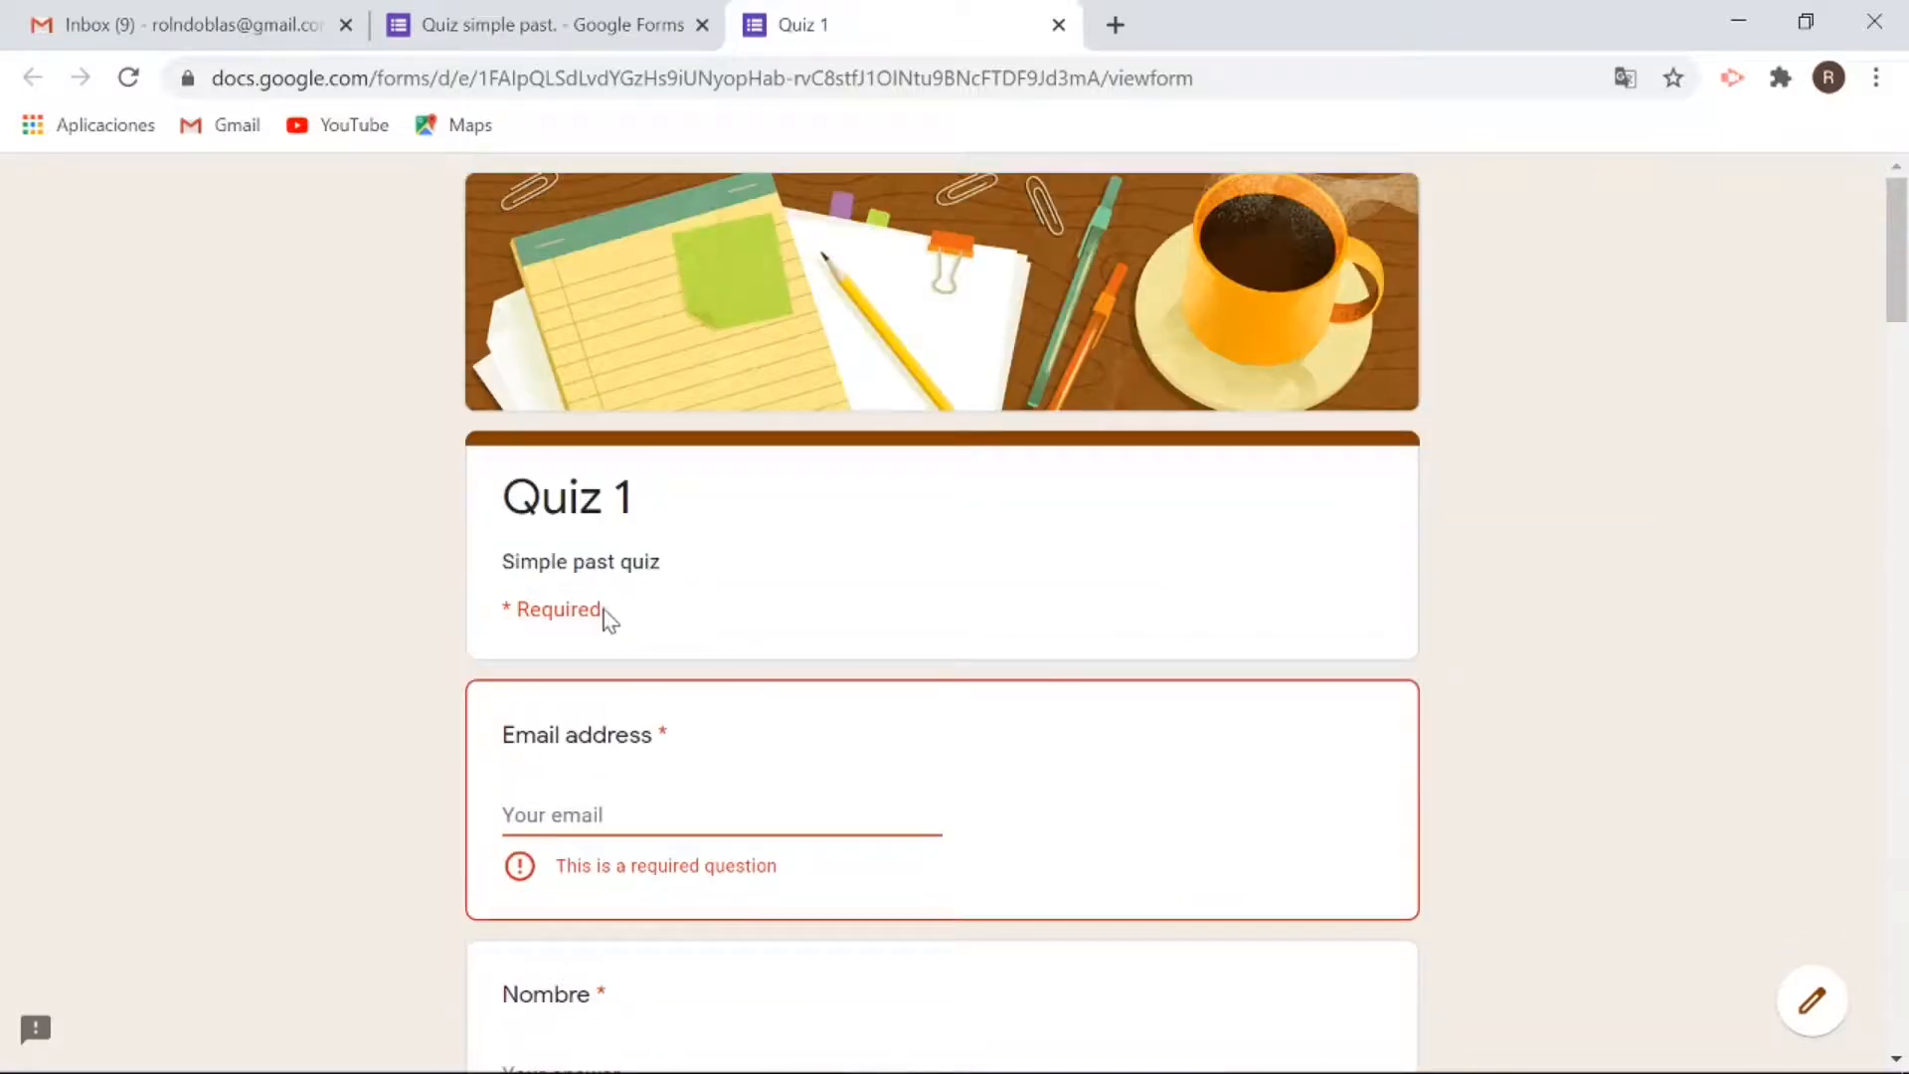
Fill in the required email address, Nombre and Correo electrónico fields with the respondent's details and submit the quiz.
{"action": "left_click", "coordinate": [574, 811]}
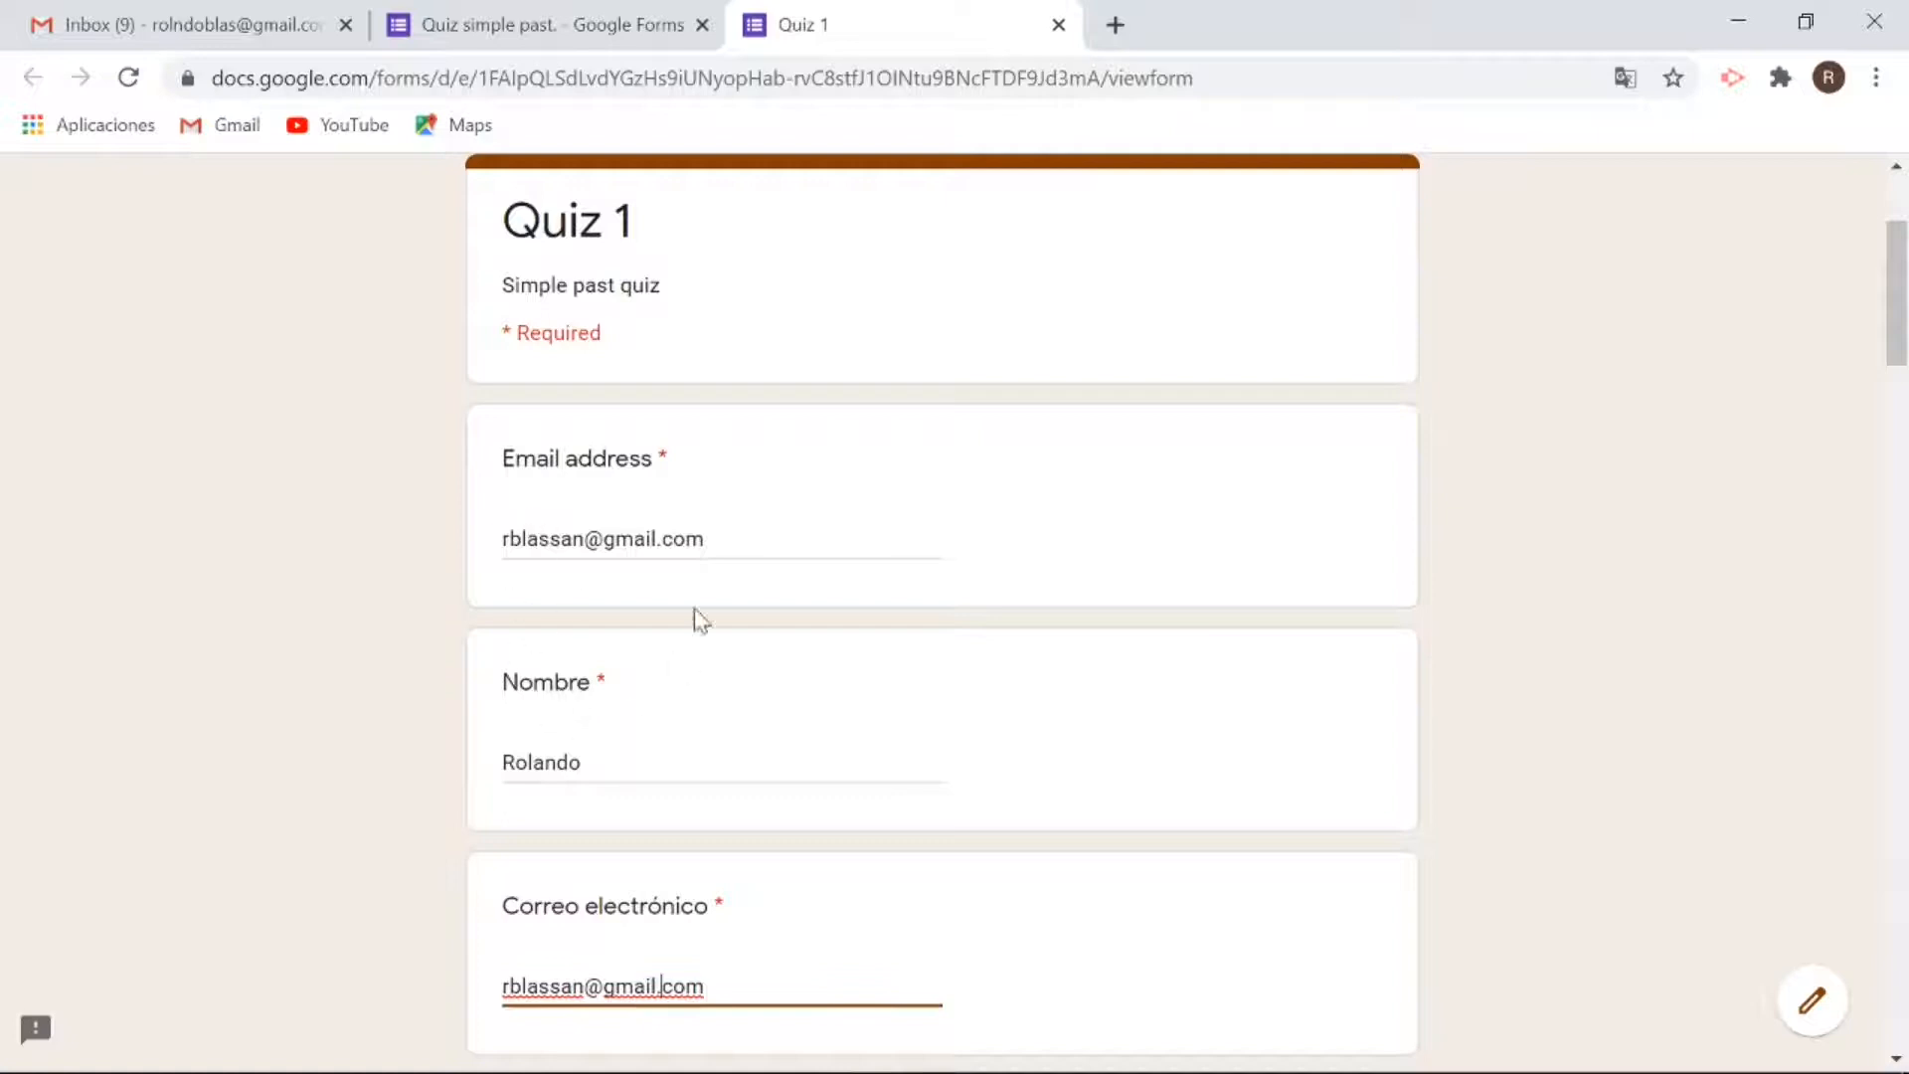
{"action": "scroll", "coordinate": [865, 731], "scroll_direction": "down", "scroll_amount": 20}
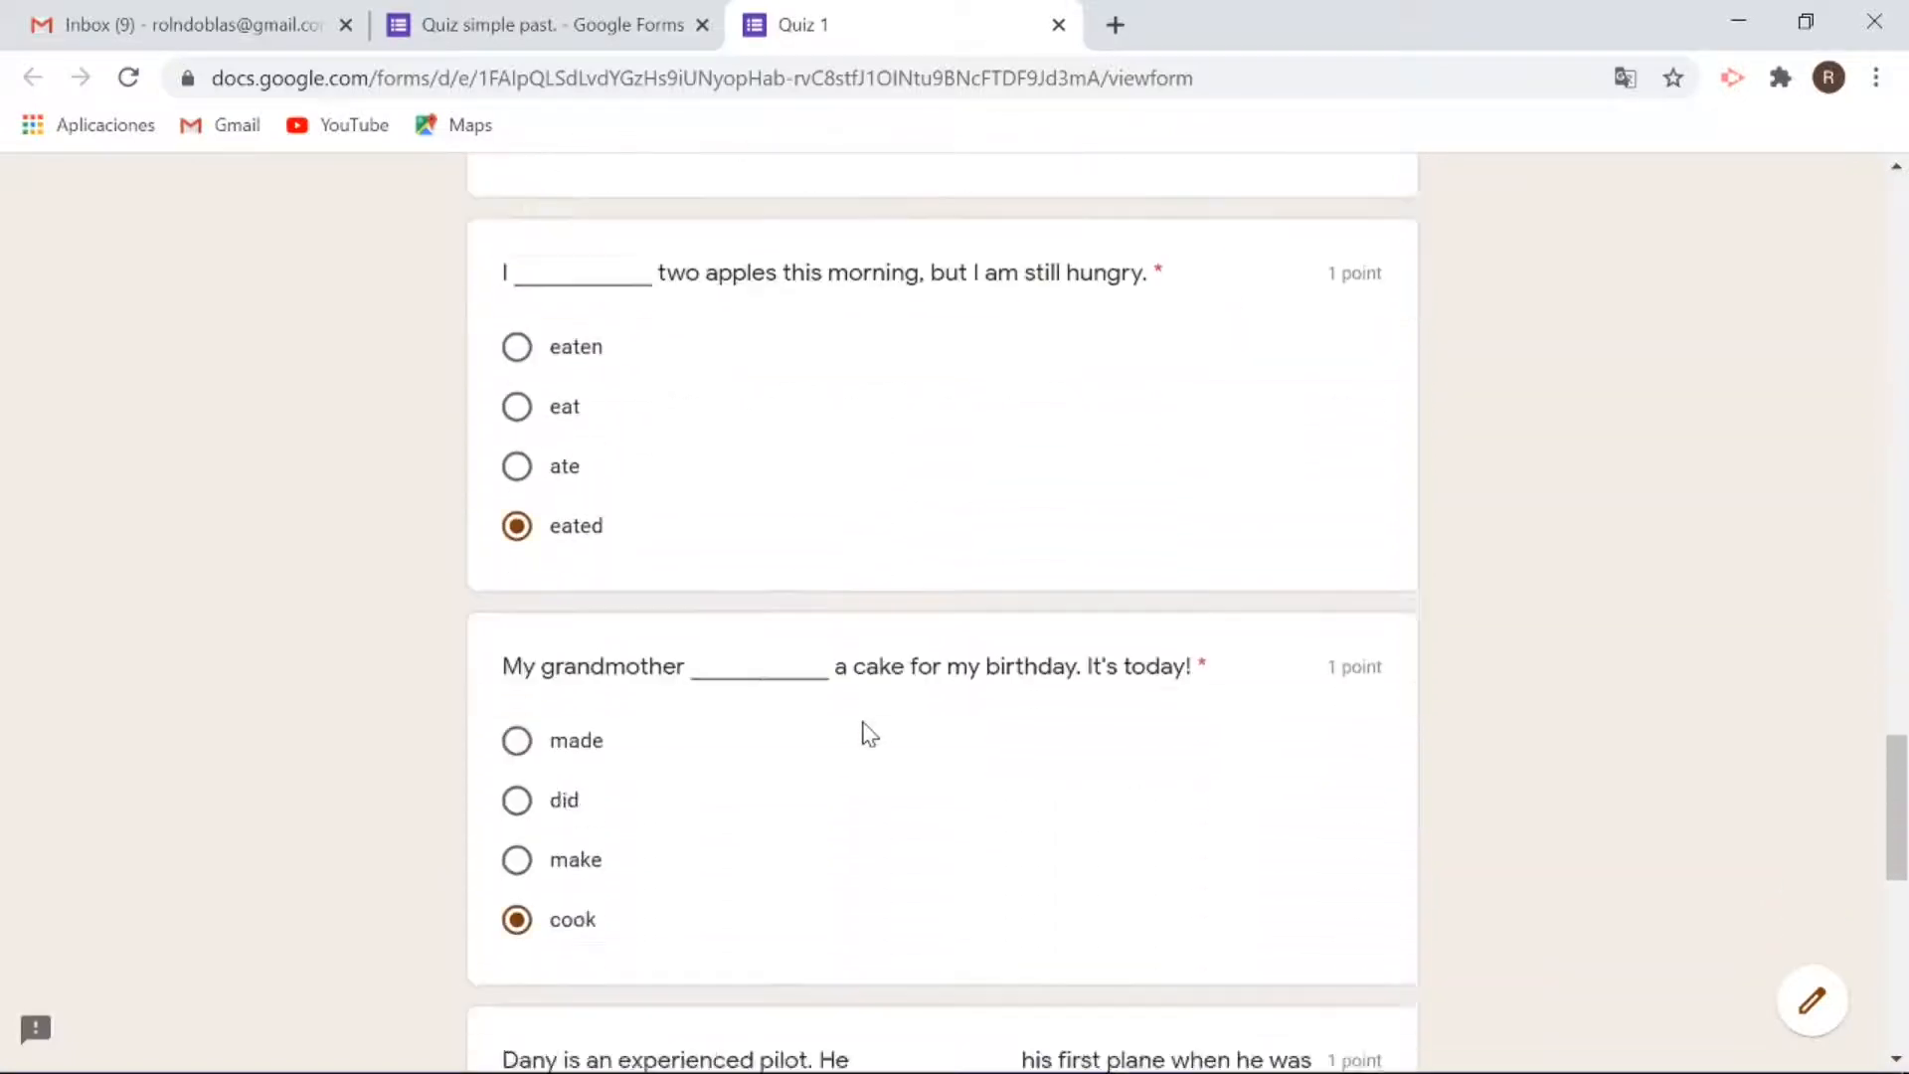
{"action": "scroll", "coordinate": [865, 733], "scroll_direction": "down", "scroll_amount": 10}
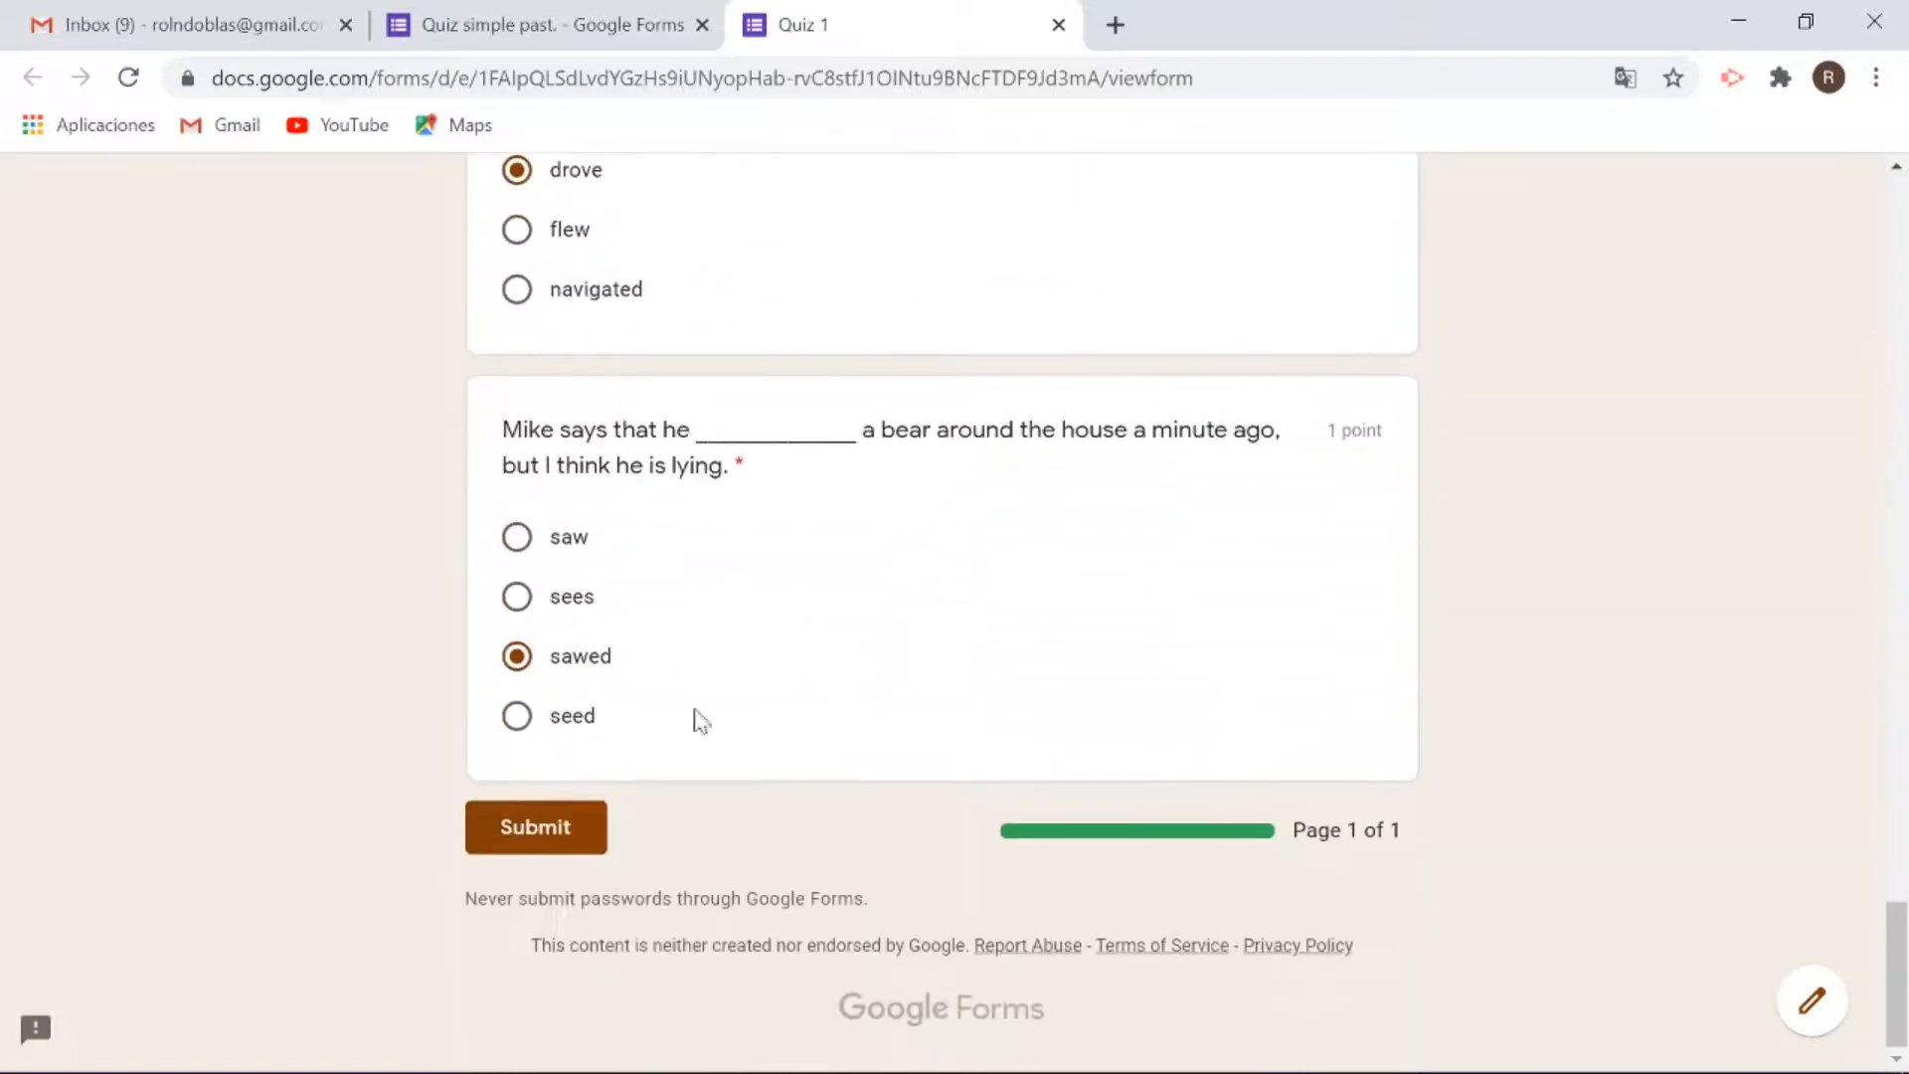
{"action": "left_click", "coordinate": [530, 831]}
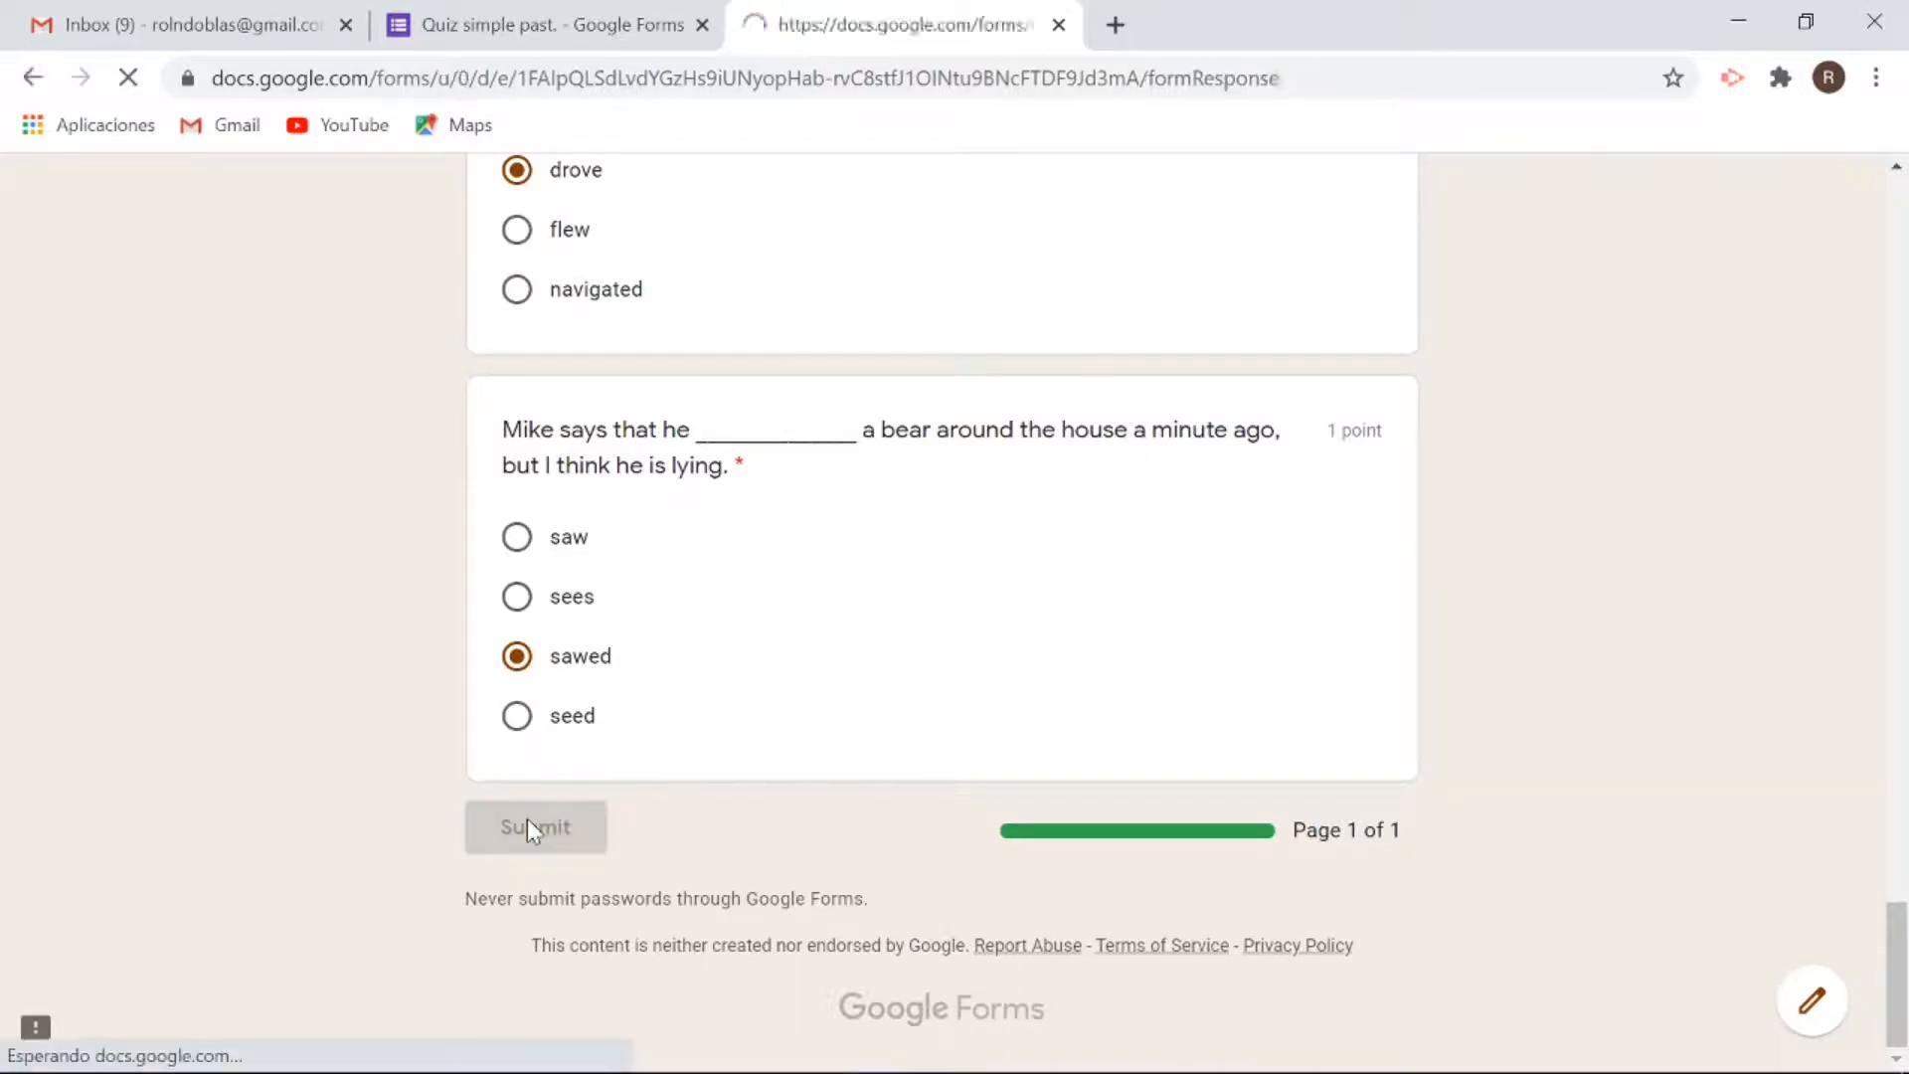
View the submitted quiz's score, review the graded answers and feedback for every question, and close the score and quiz pages.
{"action": "left_click", "coordinate": [594, 685]}
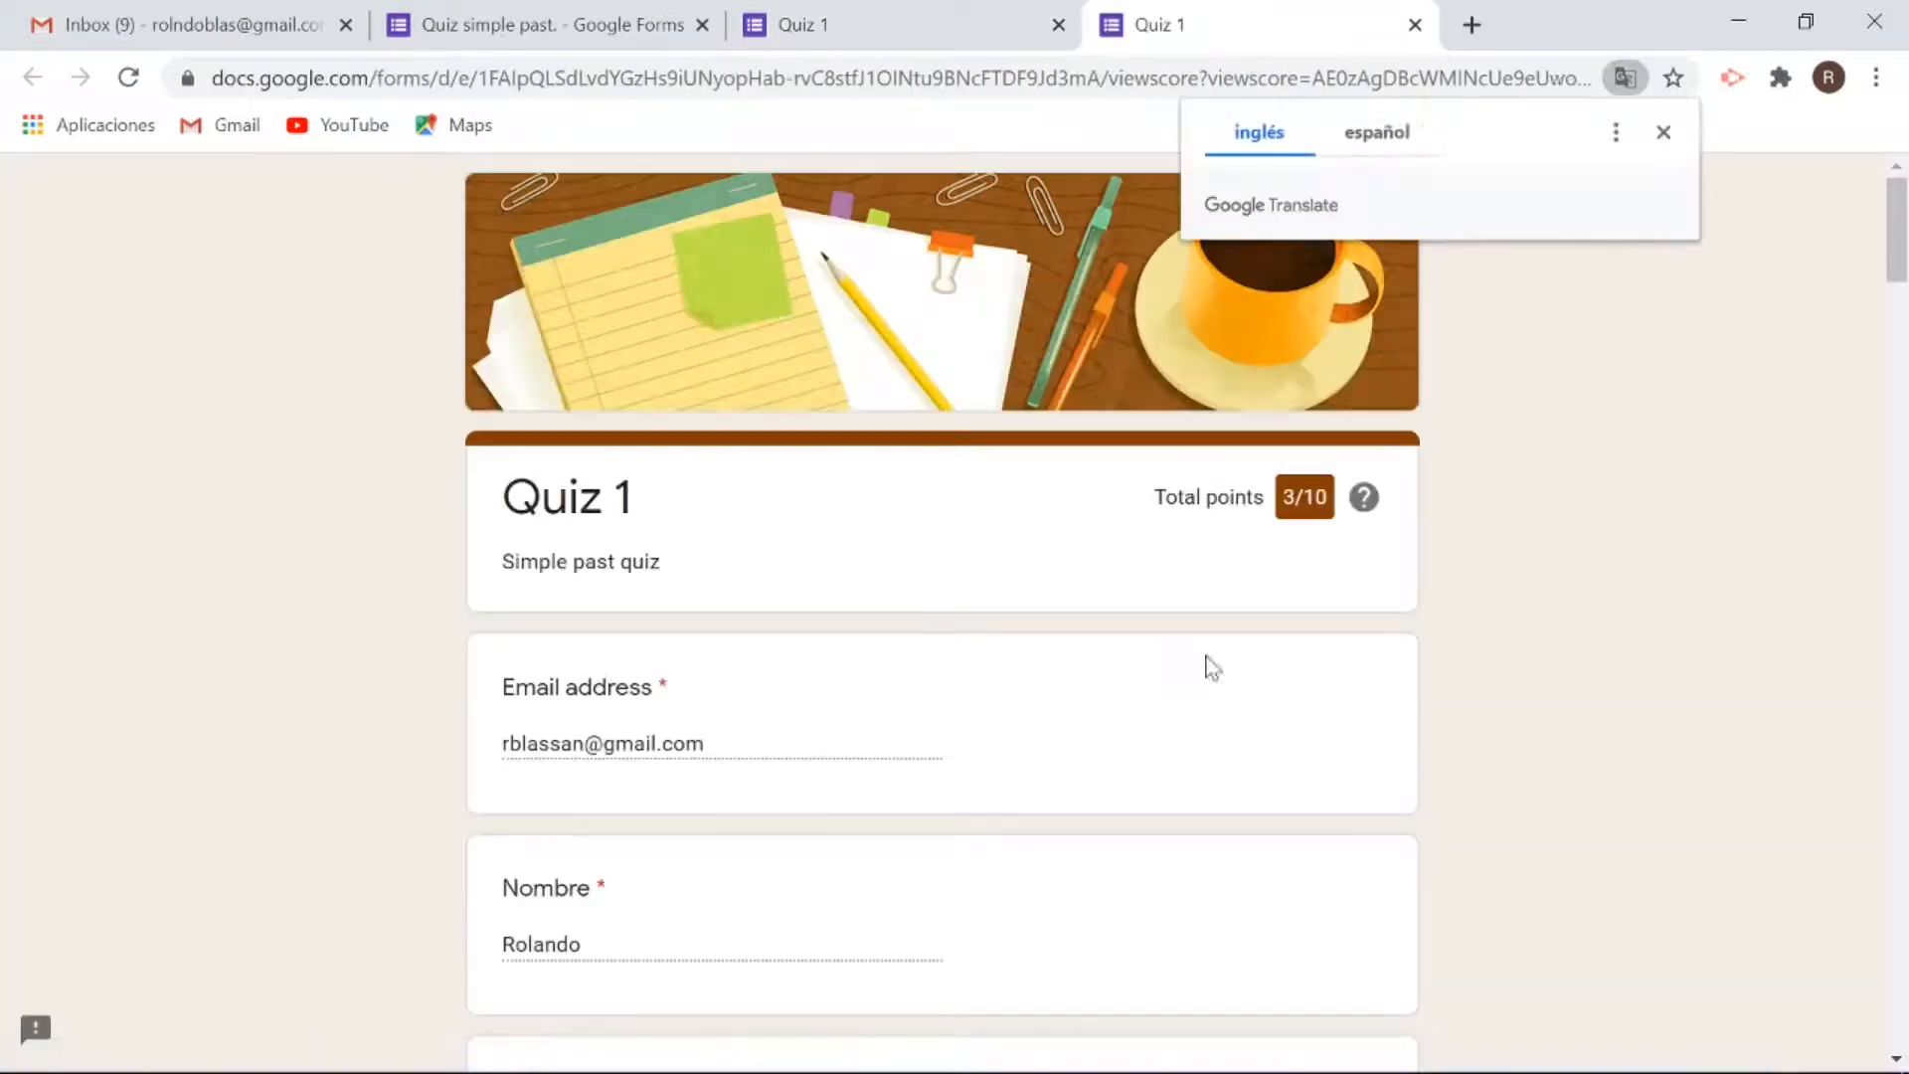
{"action": "scroll", "coordinate": [1429, 686], "scroll_direction": "down", "scroll_amount": 2}
{"action": "scroll", "coordinate": [1428, 685], "scroll_direction": "down", "scroll_amount": 5}
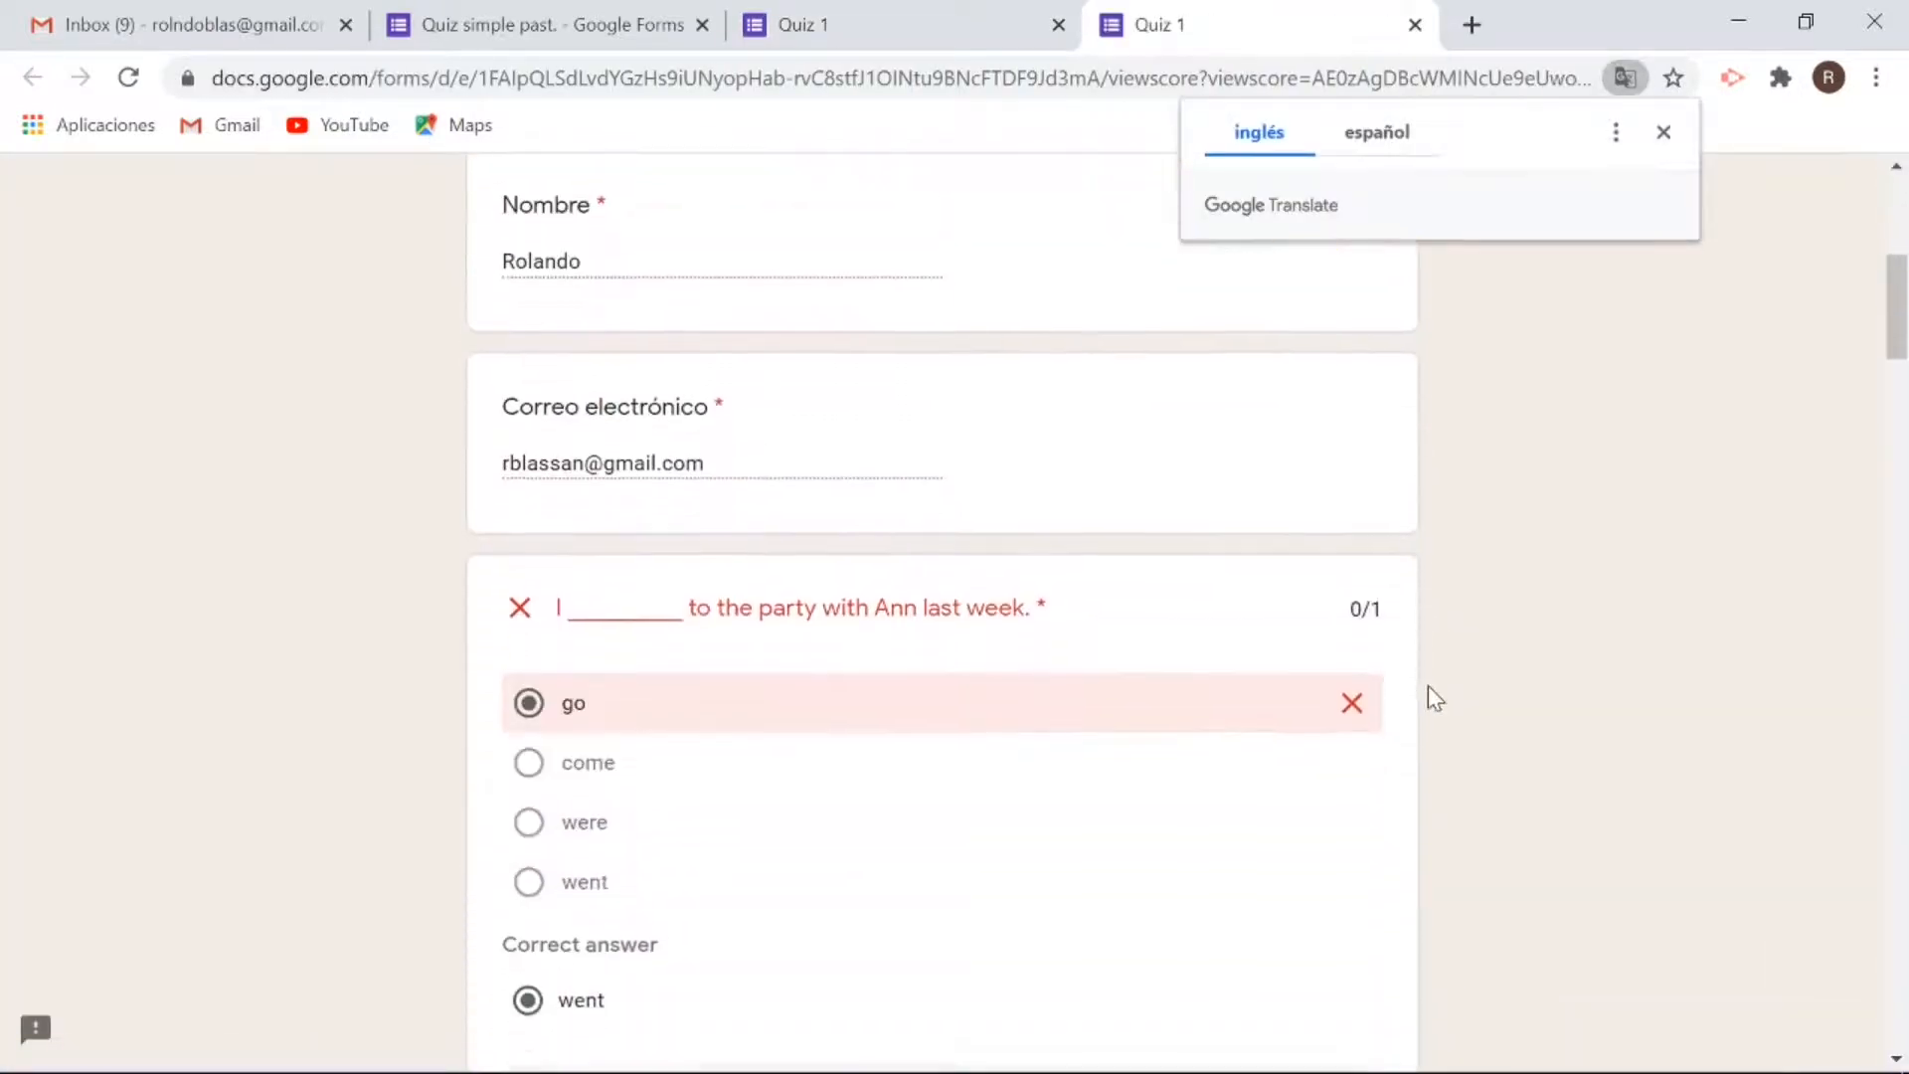
{"action": "scroll", "coordinate": [802, 676], "scroll_direction": "down", "scroll_amount": 3}
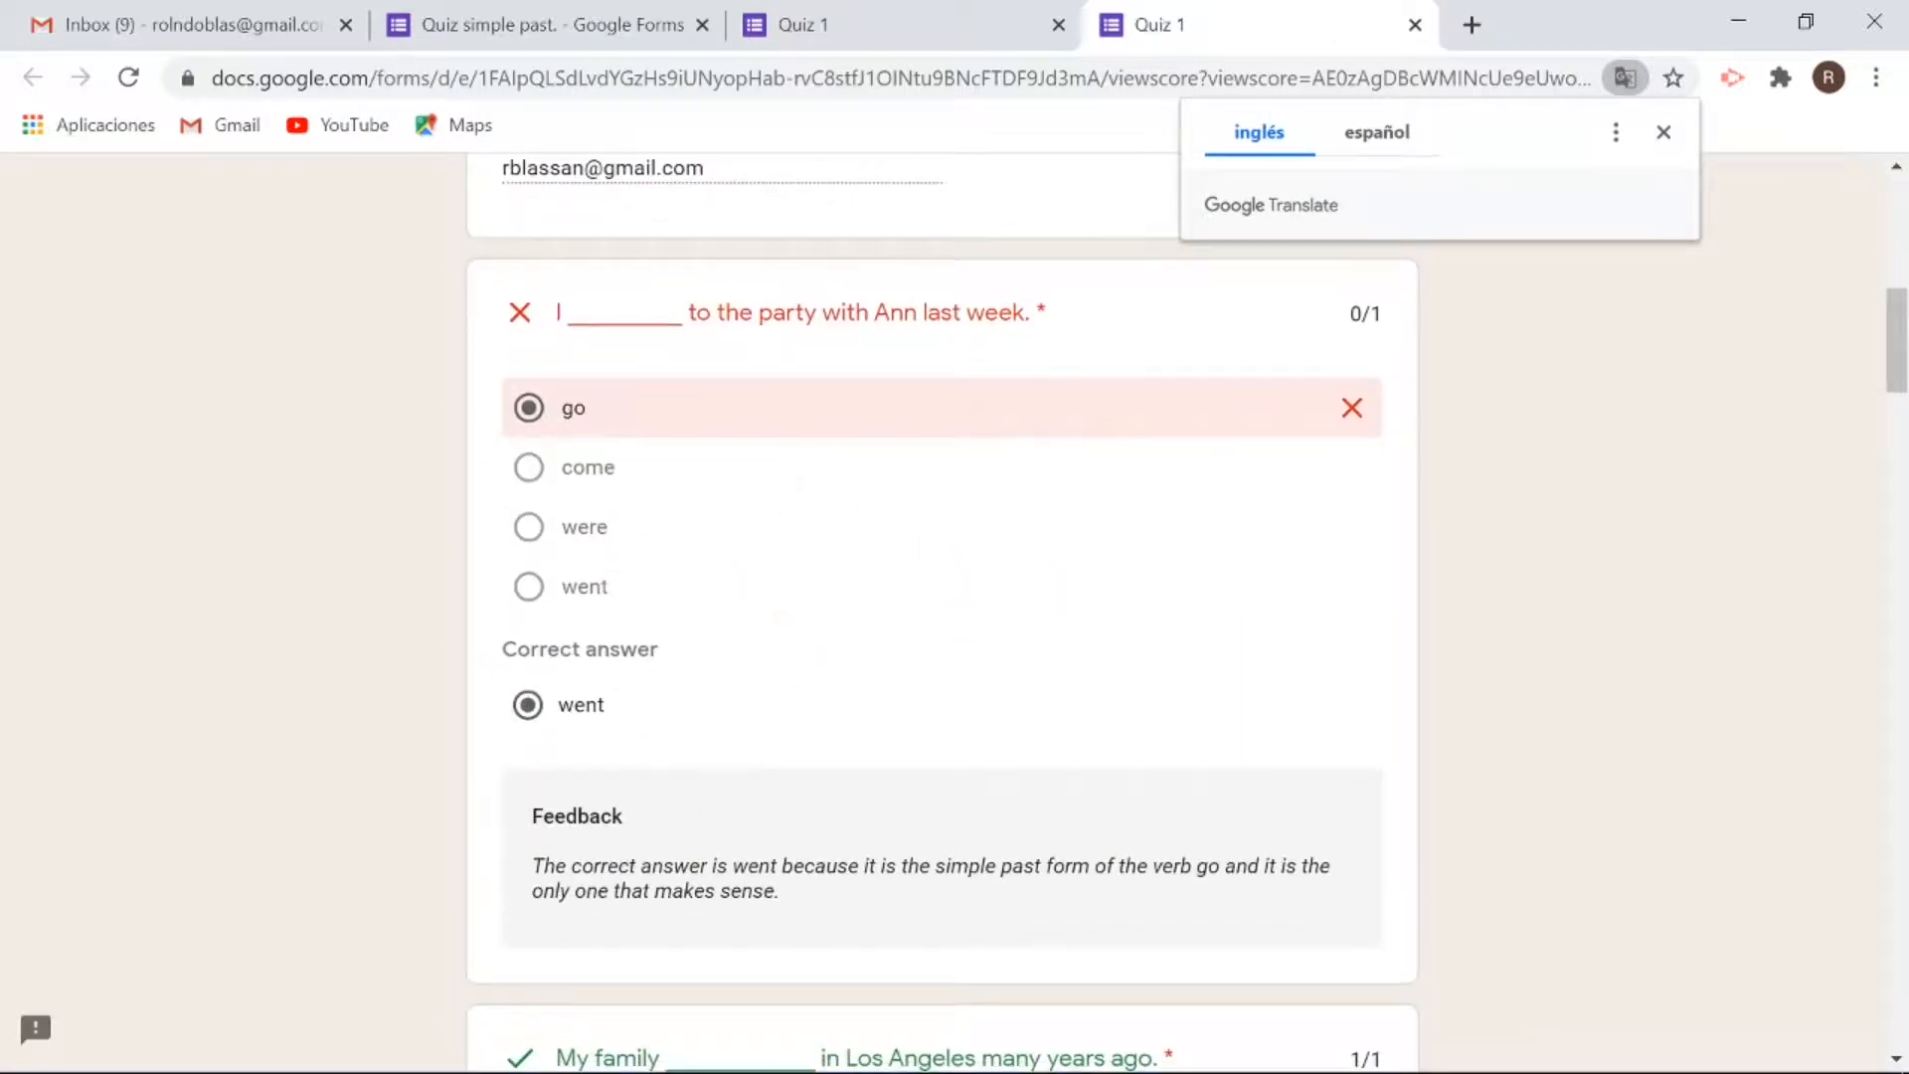
{"action": "scroll", "coordinate": [1188, 915], "scroll_direction": "down", "scroll_amount": 12}
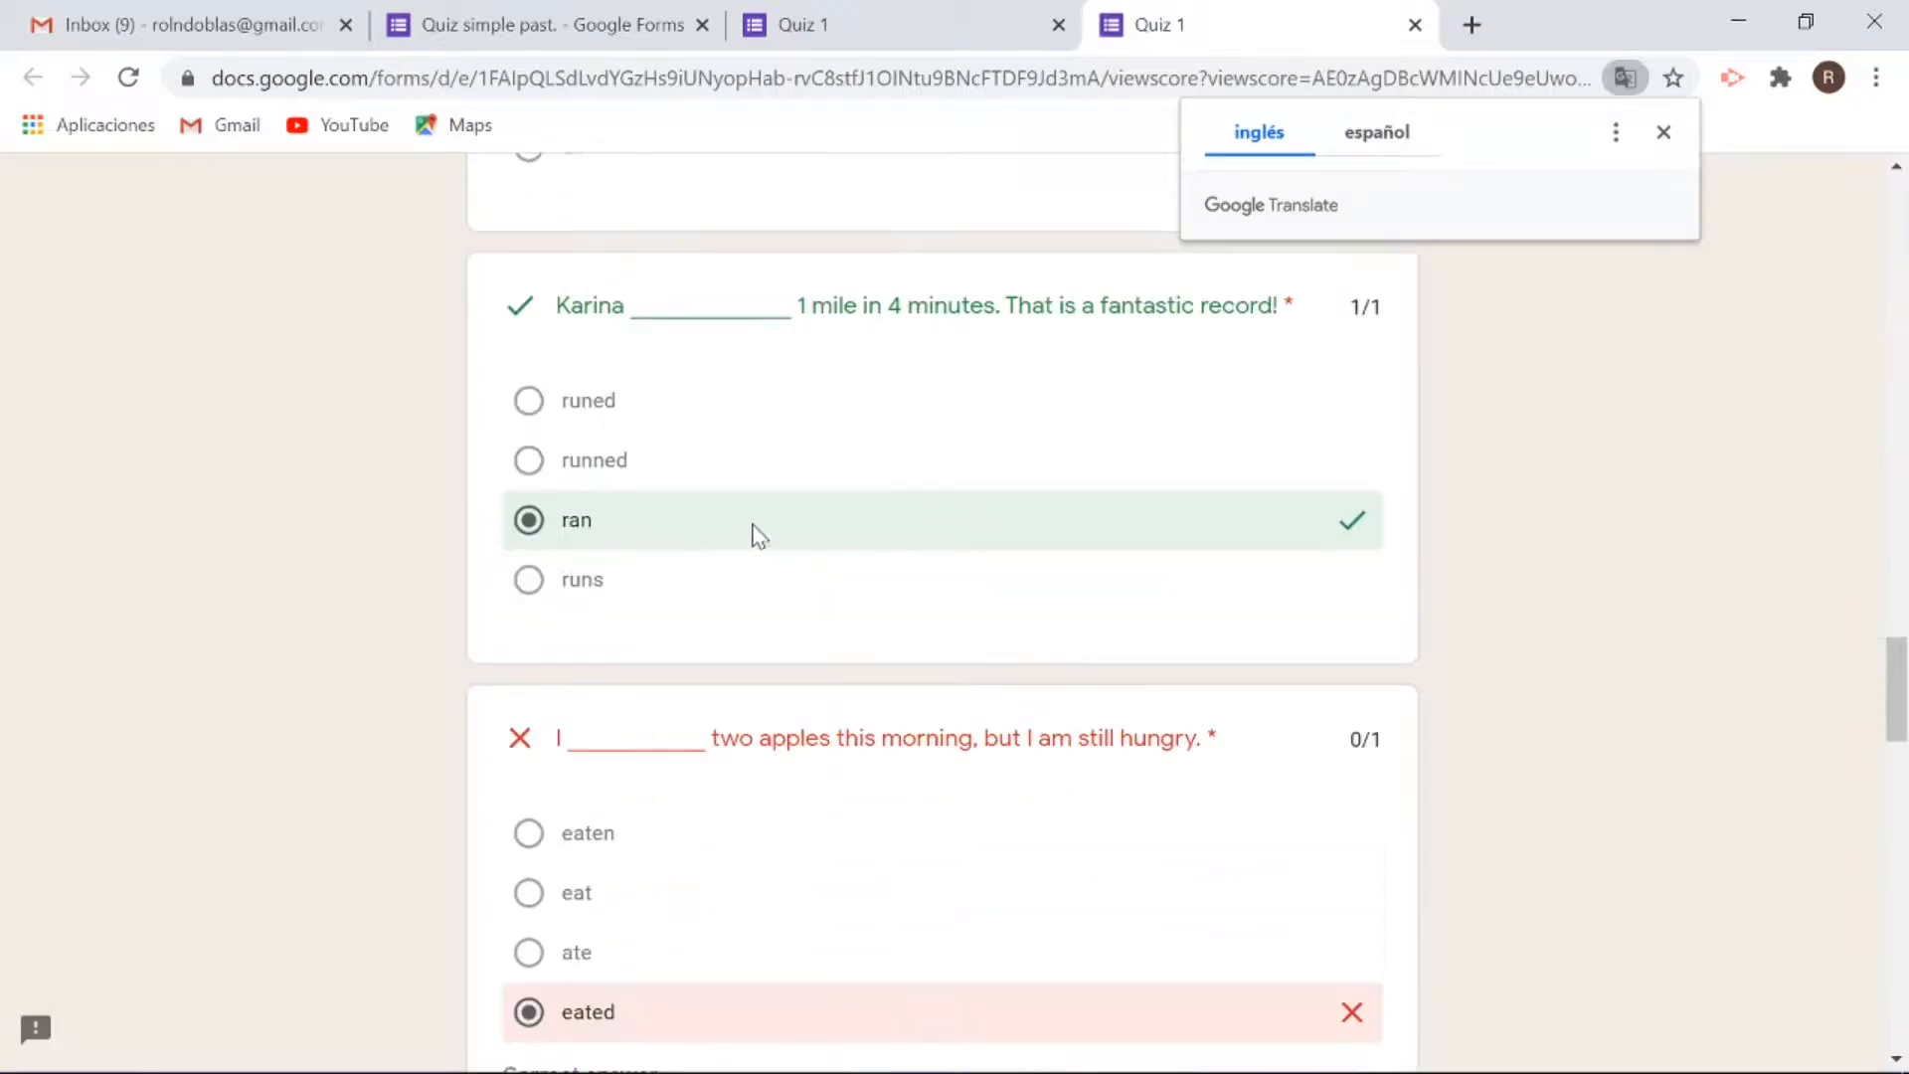
{"action": "scroll", "coordinate": [759, 535], "scroll_direction": "down", "scroll_amount": 5}
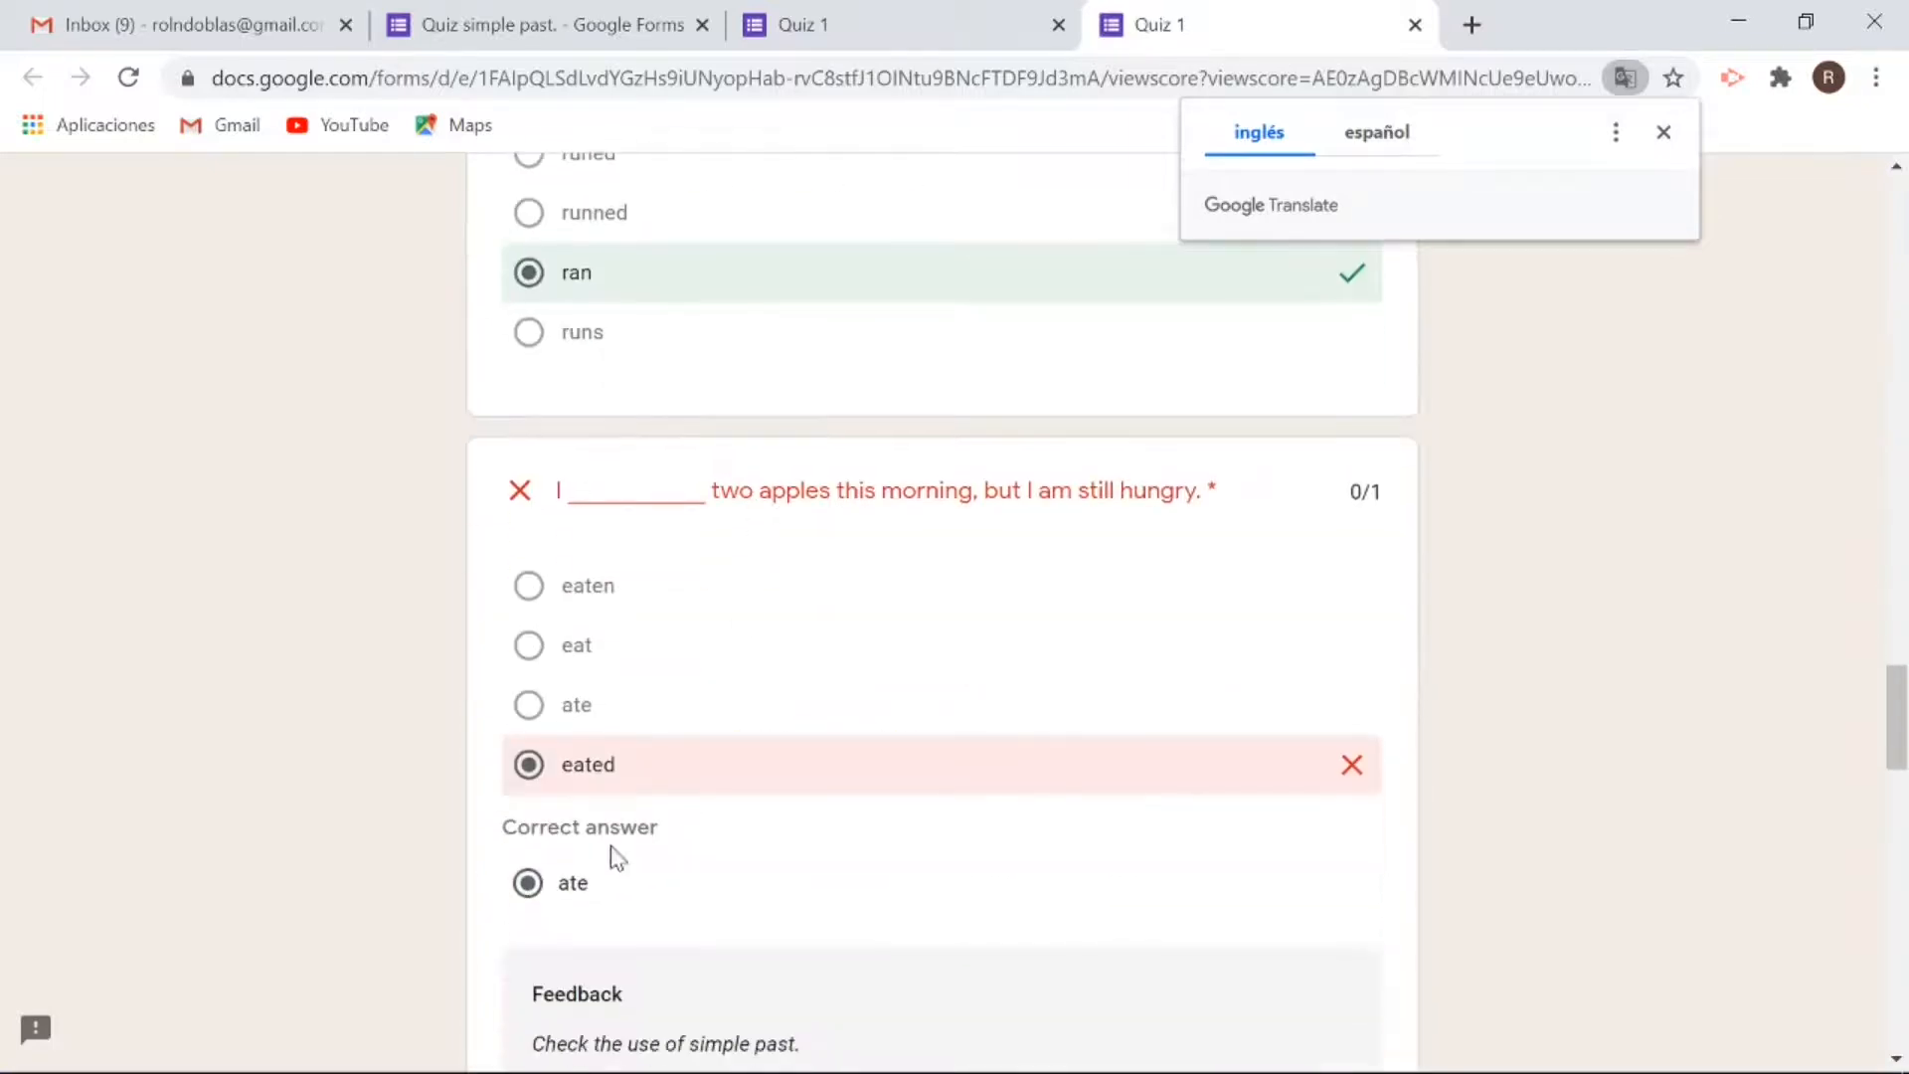
{"action": "scroll", "coordinate": [782, 814], "scroll_direction": "down", "scroll_amount": 20}
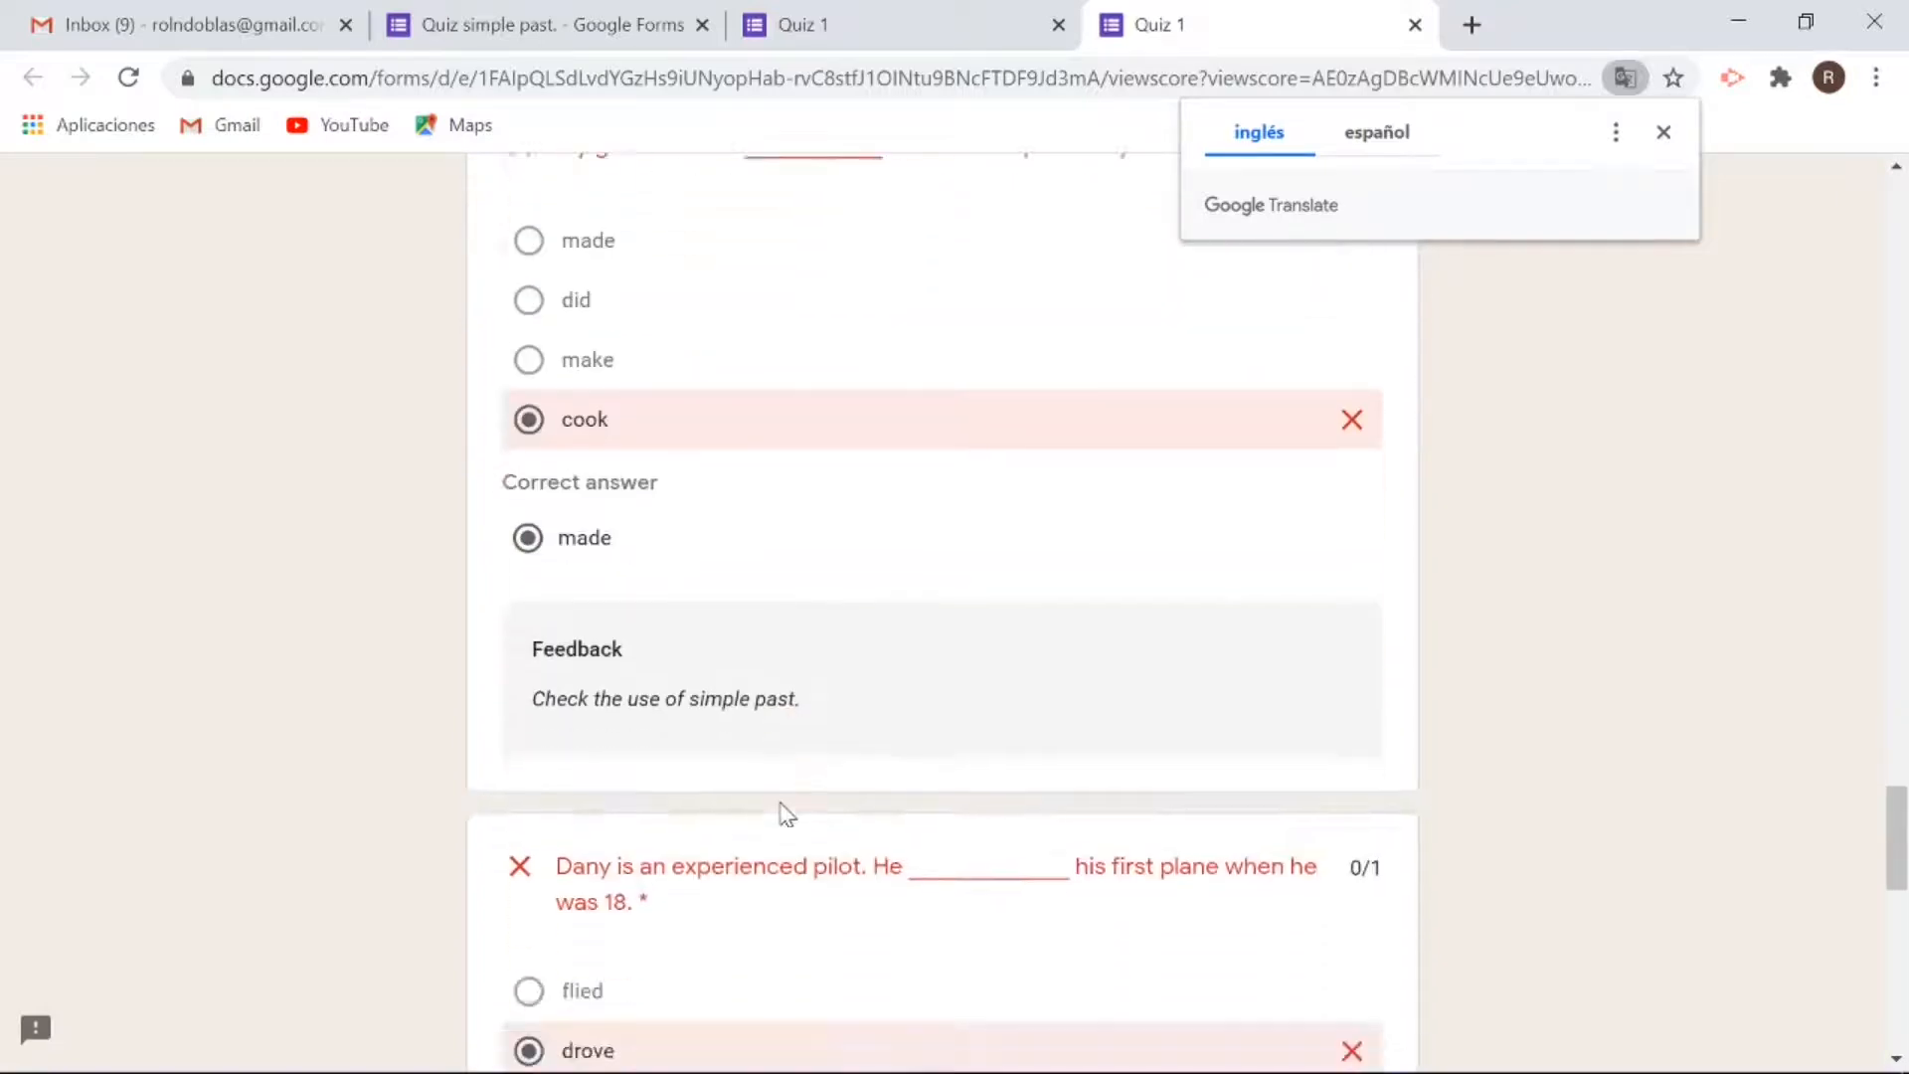
{"action": "scroll", "coordinate": [787, 813], "scroll_direction": "down", "scroll_amount": 4}
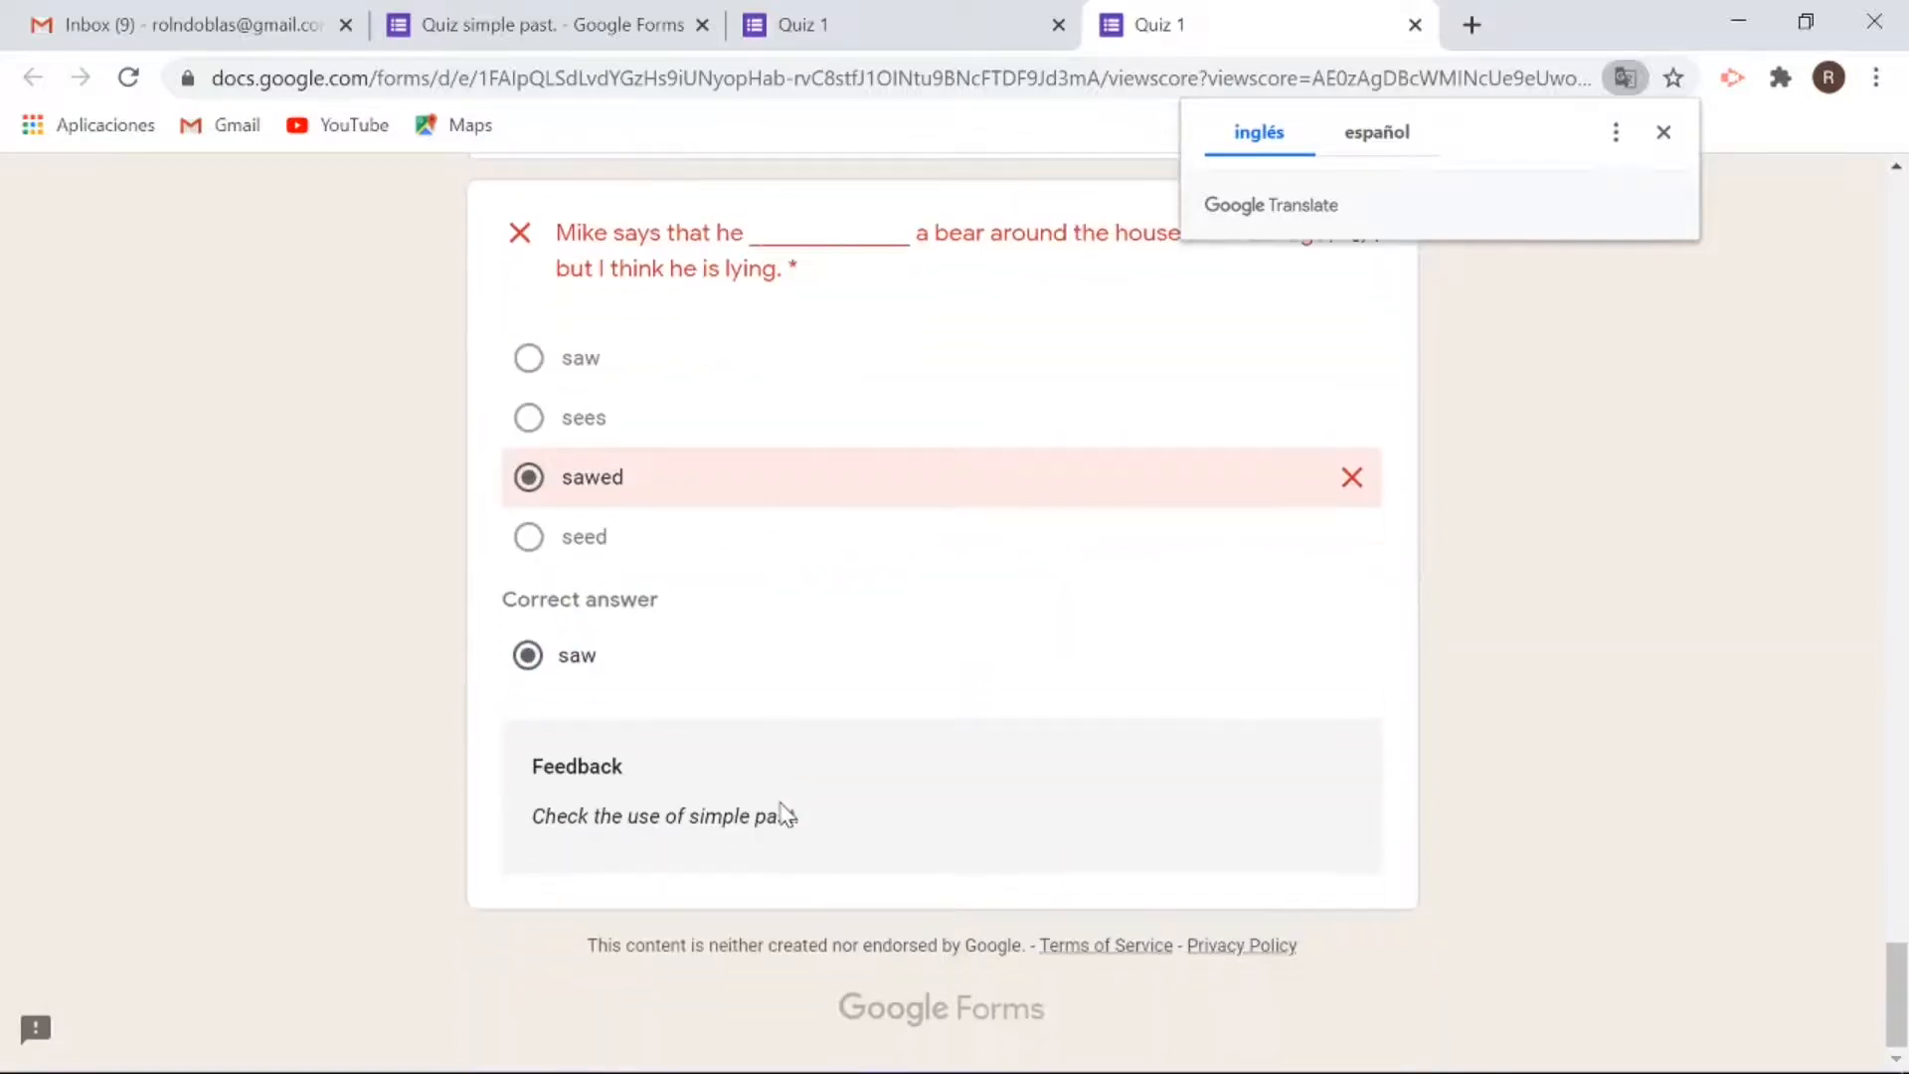
{"action": "scroll", "coordinate": [783, 813], "scroll_direction": "up", "scroll_amount": 20}
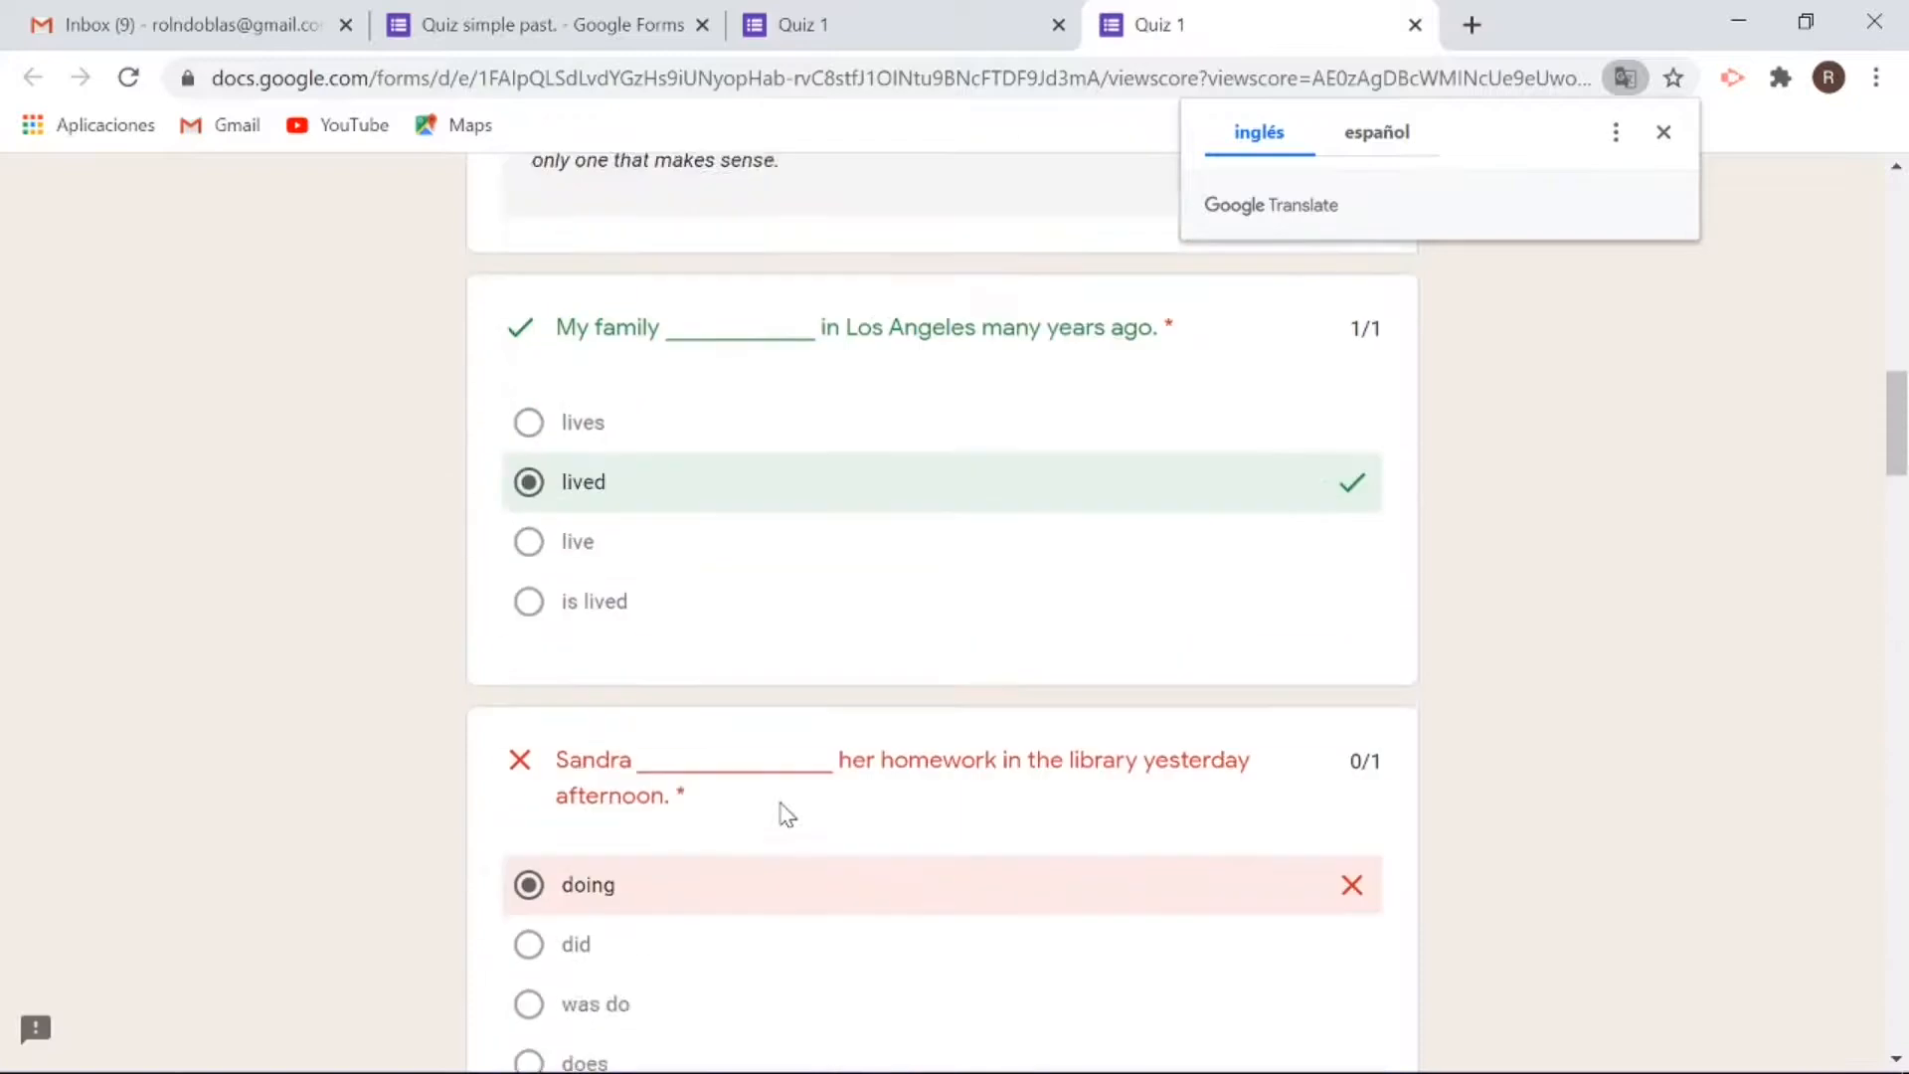
{"action": "left_click", "coordinate": [1663, 134]}
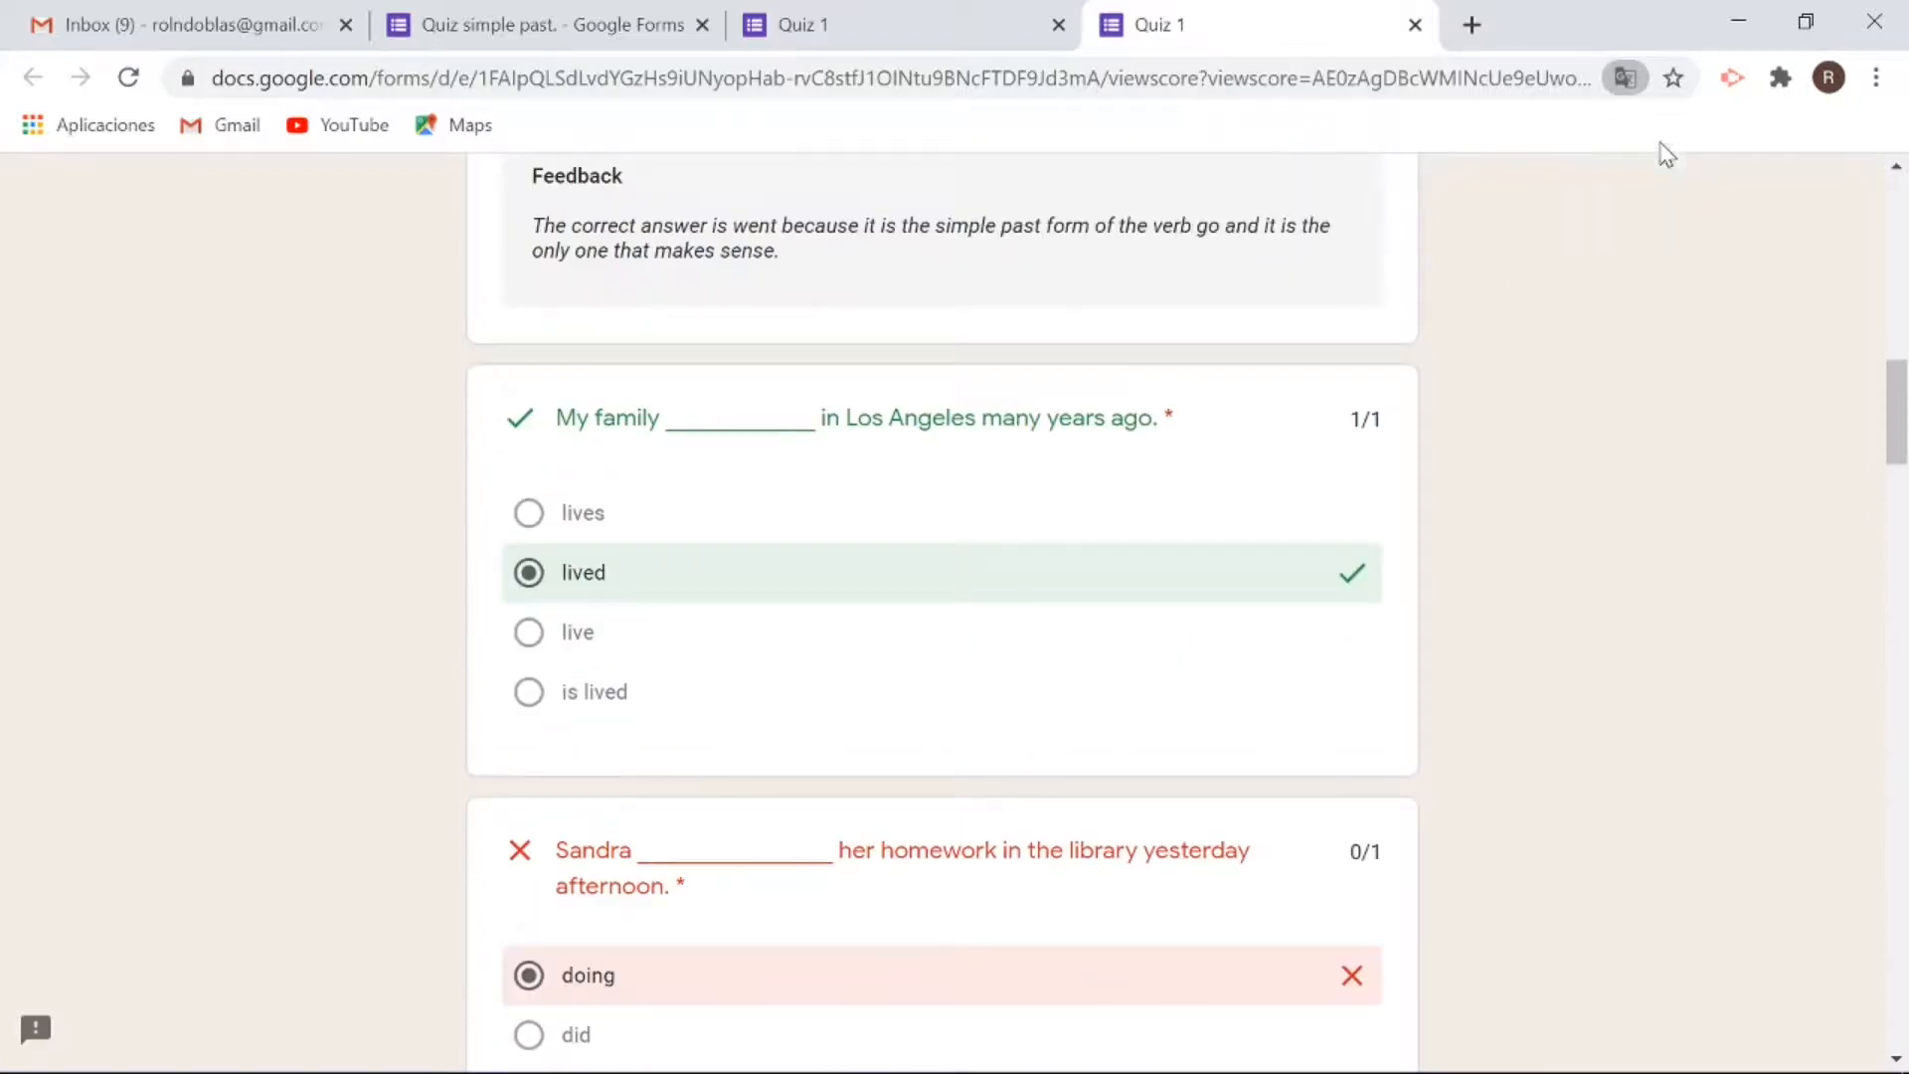
{"action": "left_click", "coordinate": [1415, 24]}
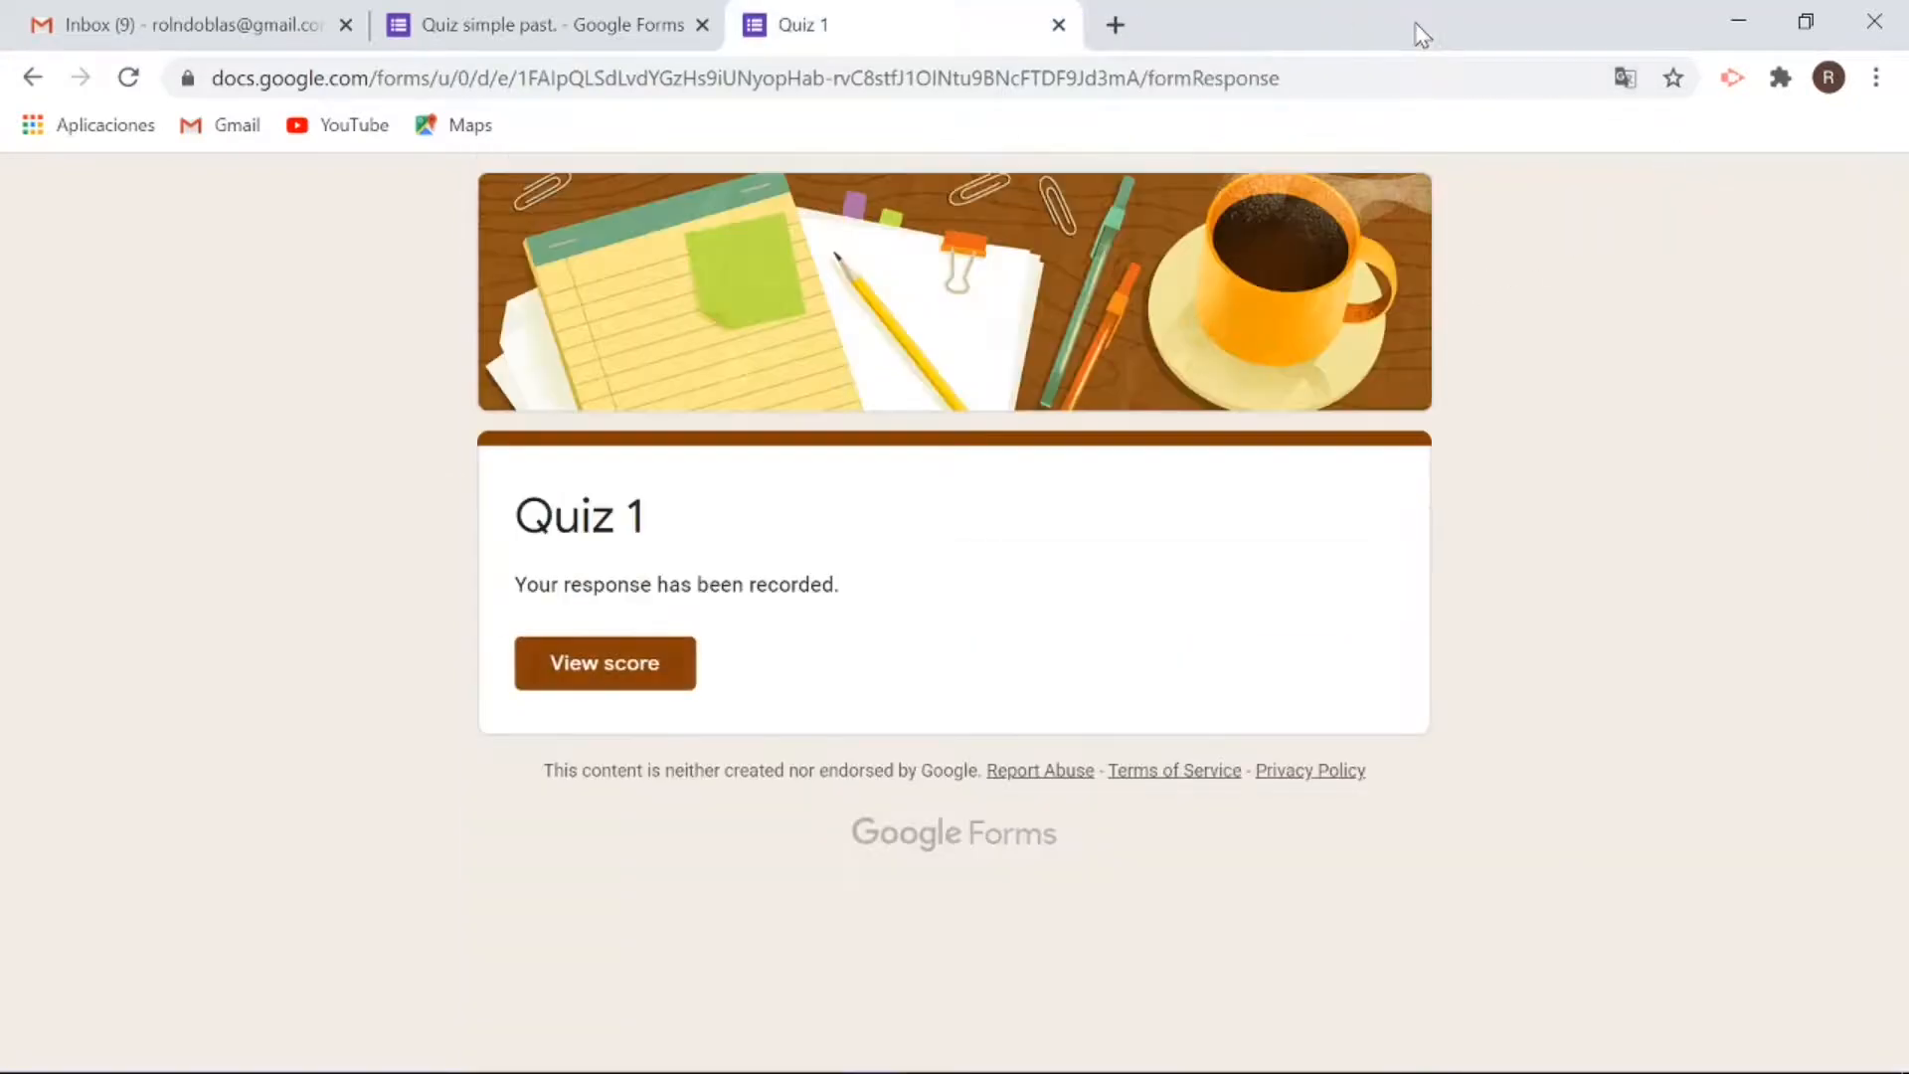
{"action": "left_click", "coordinate": [1058, 24]}
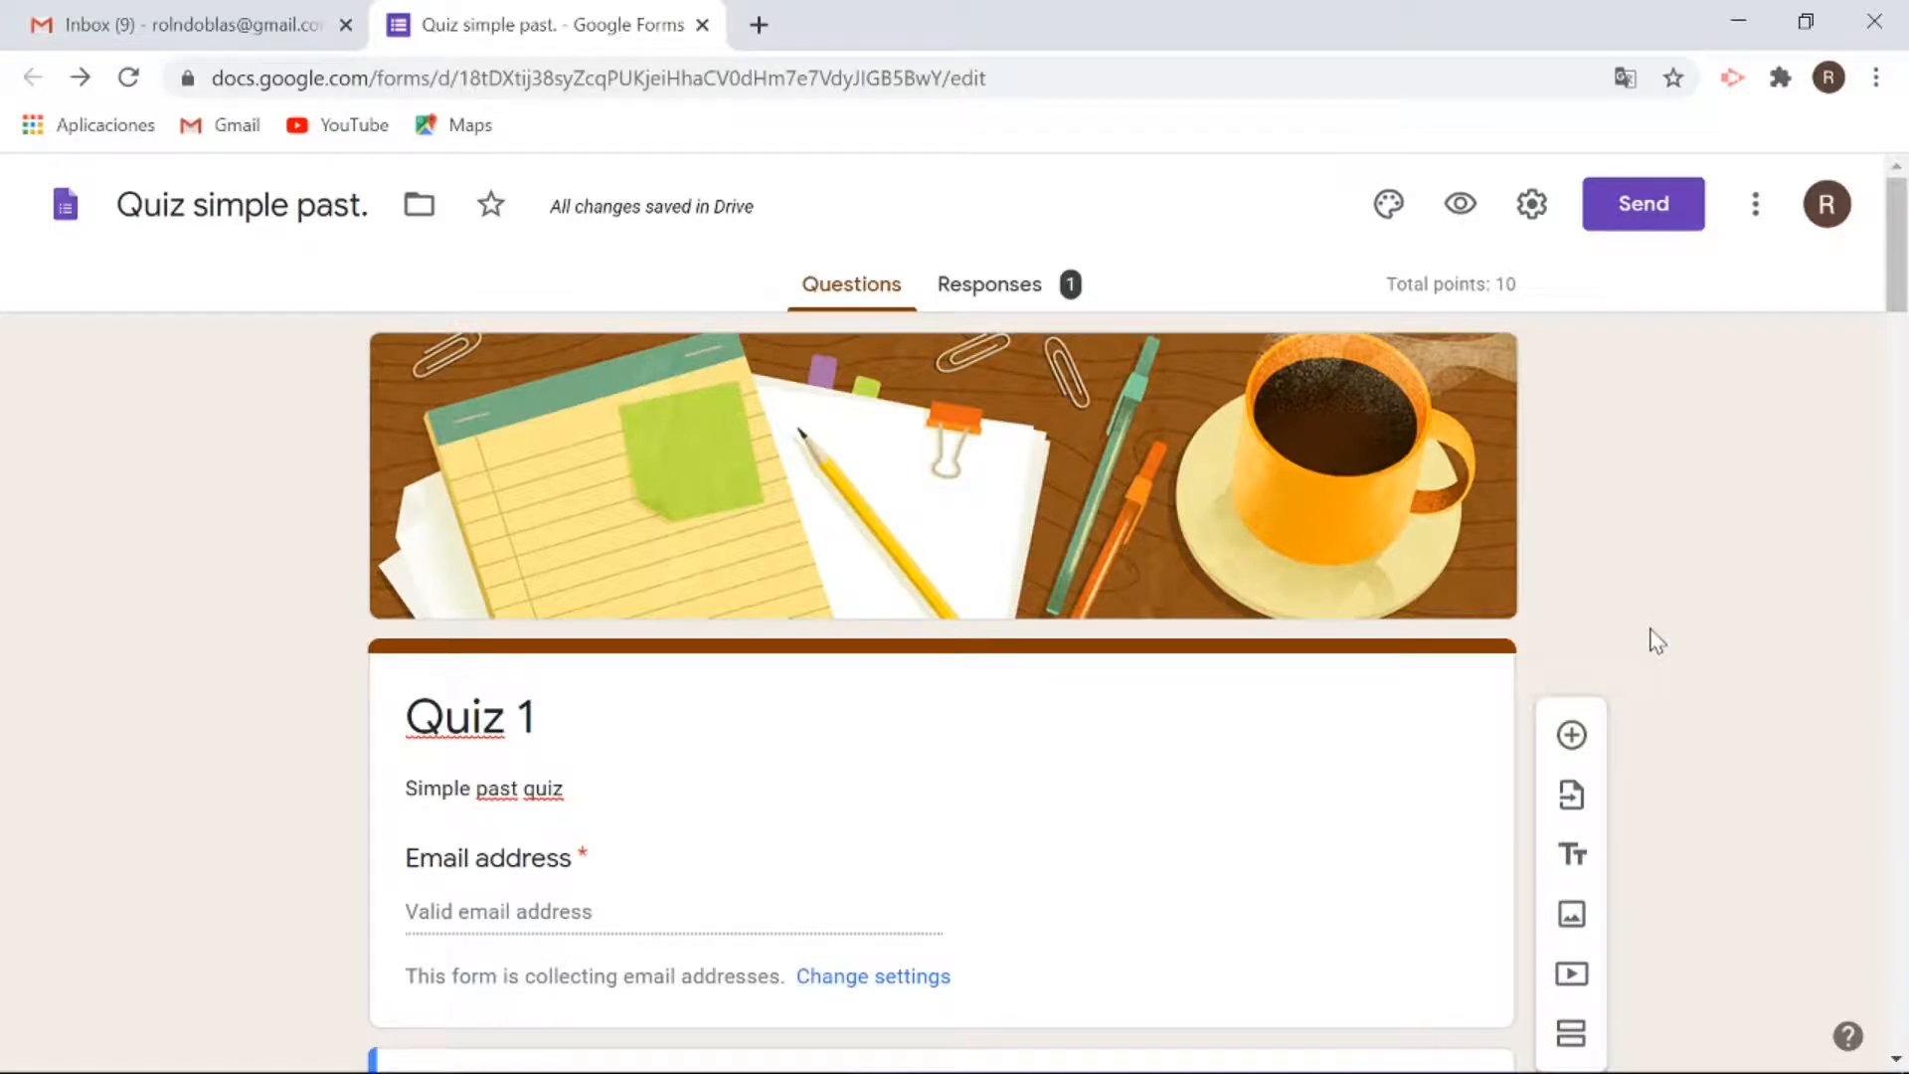
Open the form settings, try the Limit to 1 response option and turn it off again, and review the other general options.
{"action": "left_click", "coordinate": [1536, 202]}
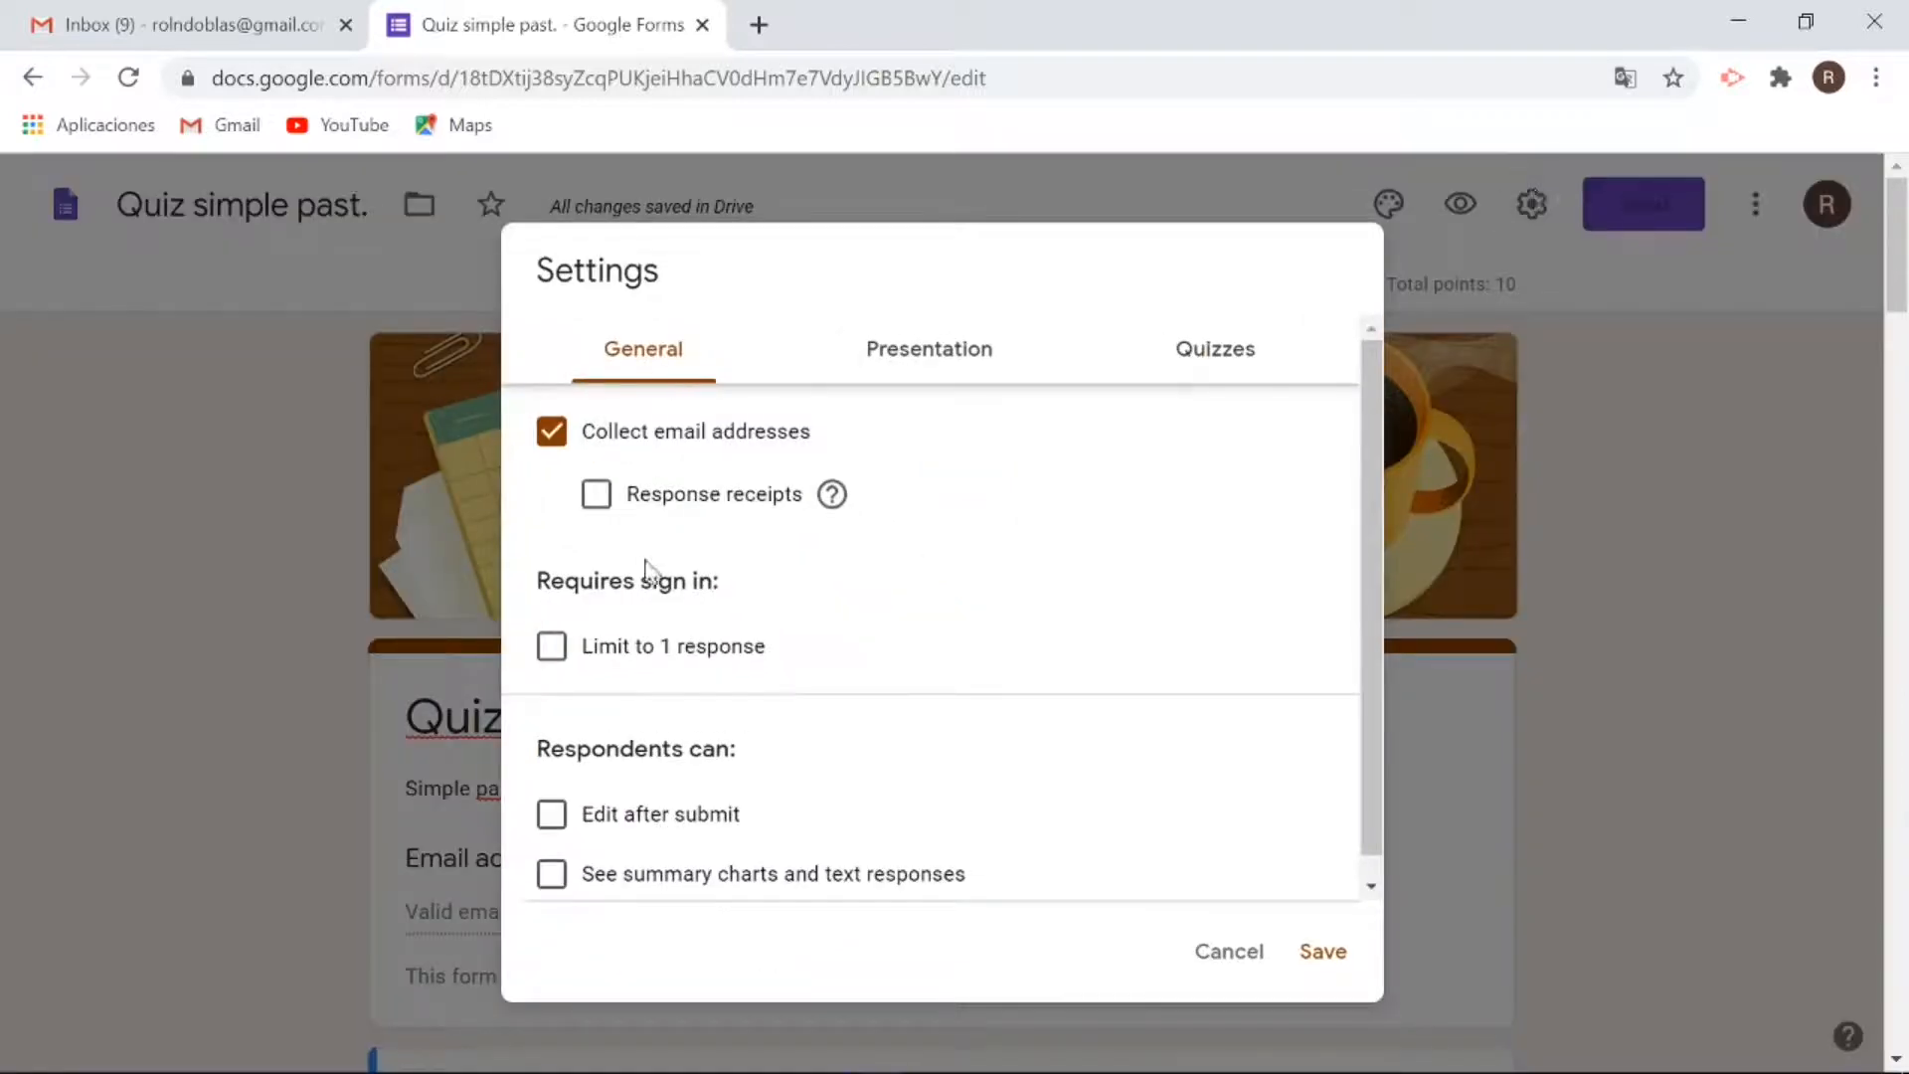
{"action": "scroll", "coordinate": [647, 563], "scroll_direction": "down", "scroll_amount": 1}
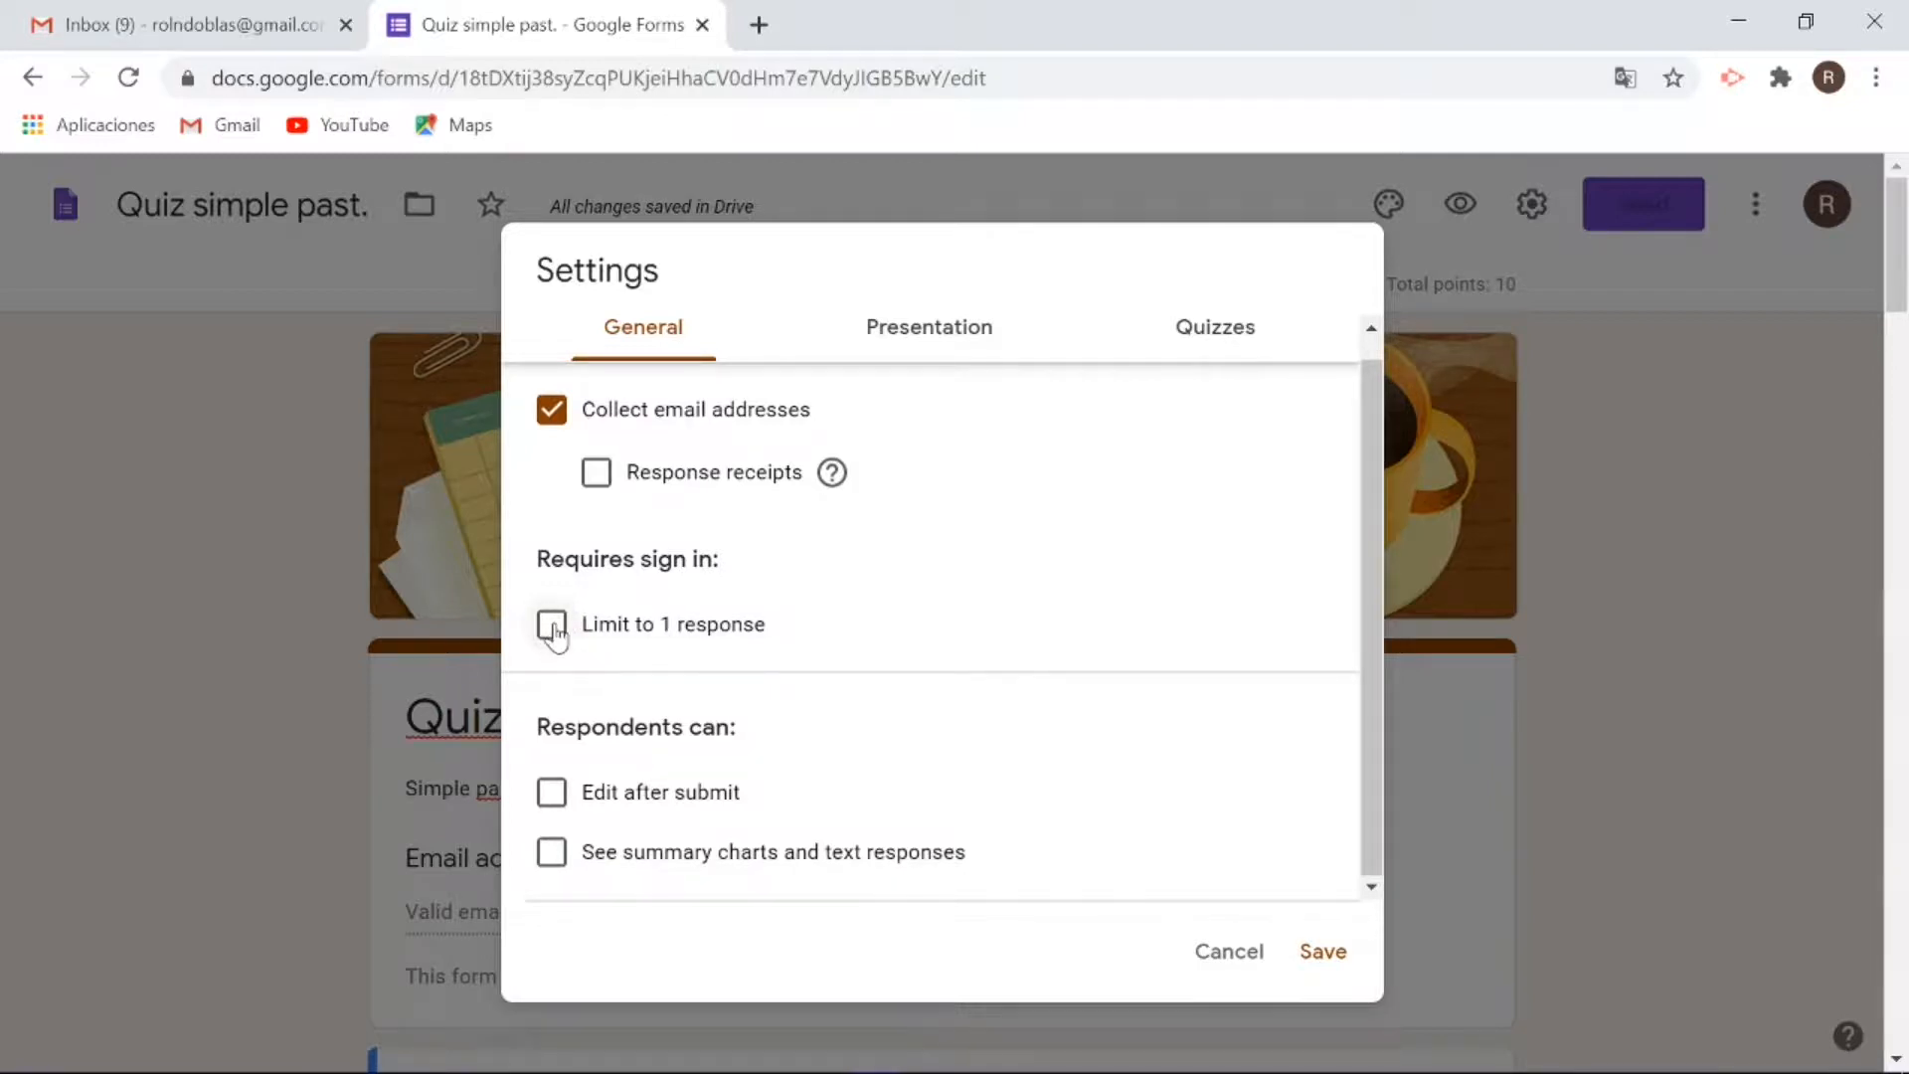
{"action": "left_click", "coordinate": [553, 626]}
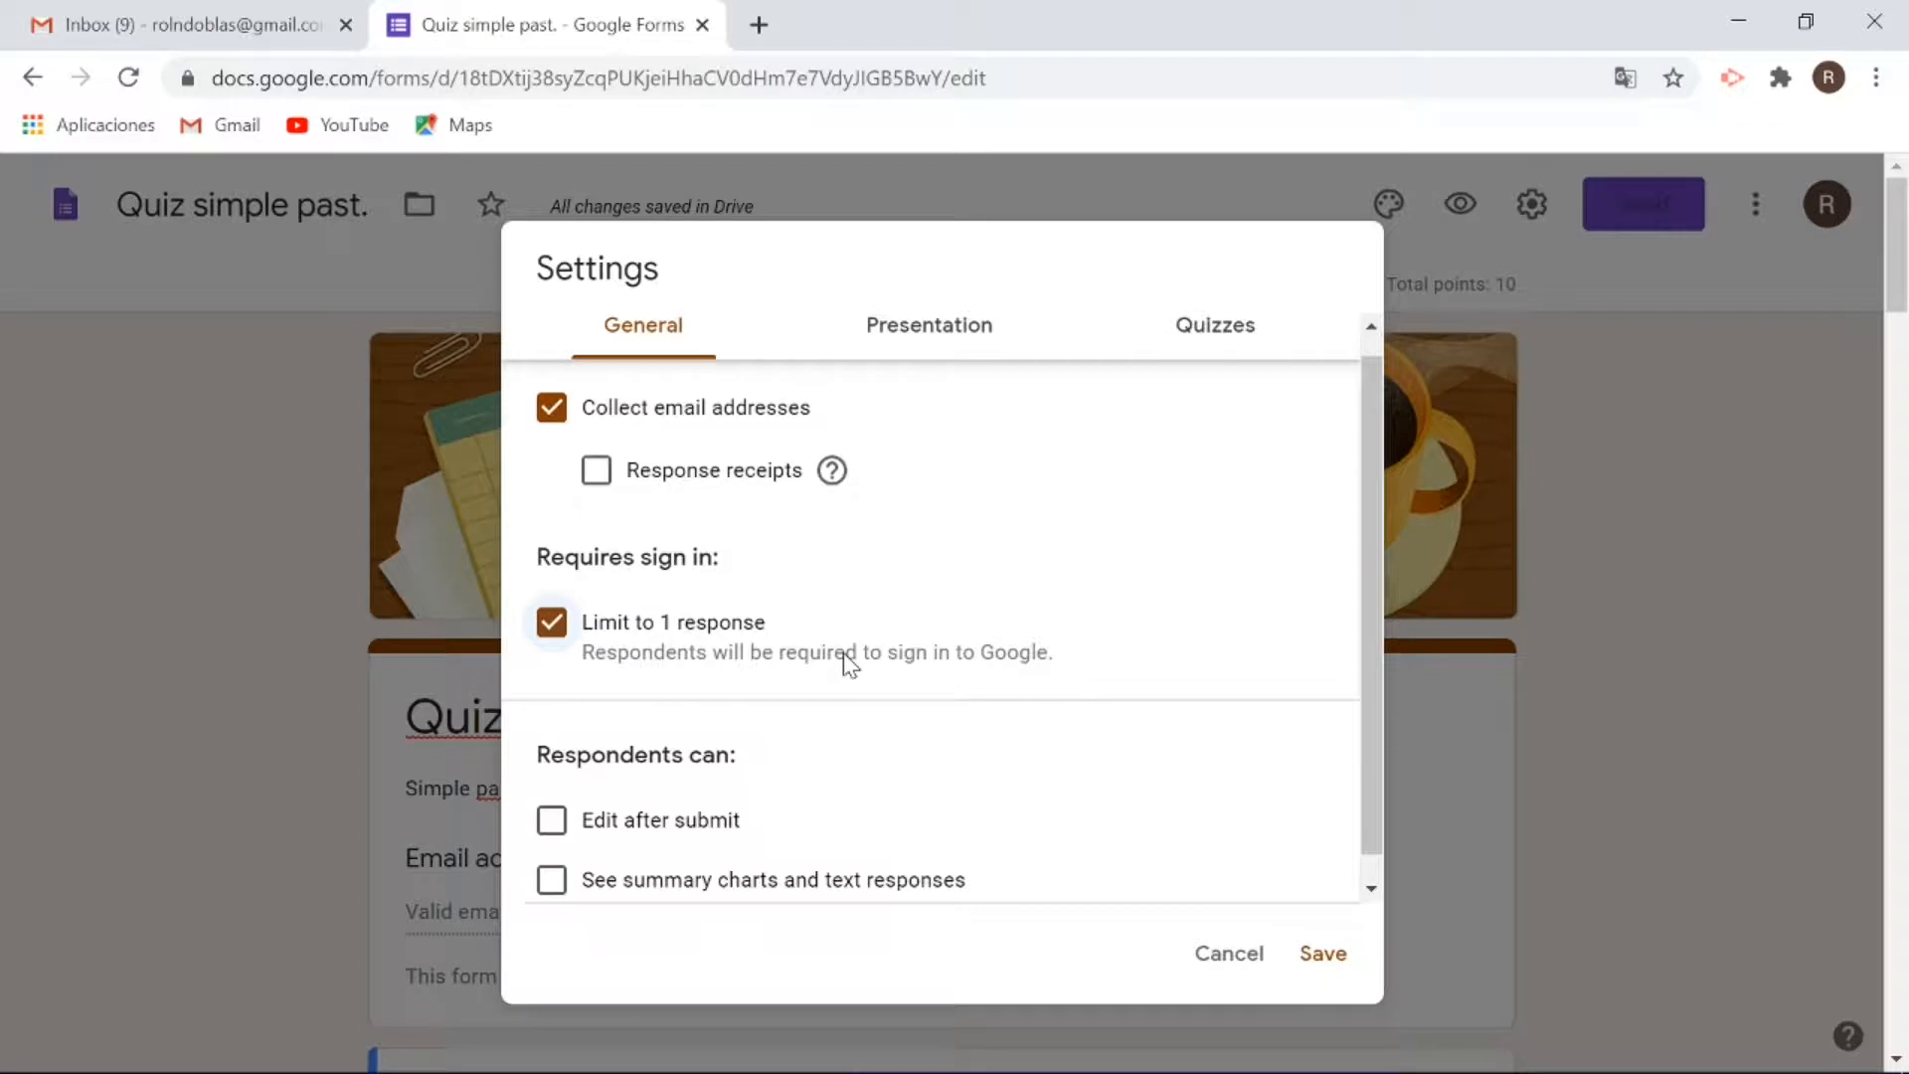
{"action": "left_click", "coordinate": [552, 630]}
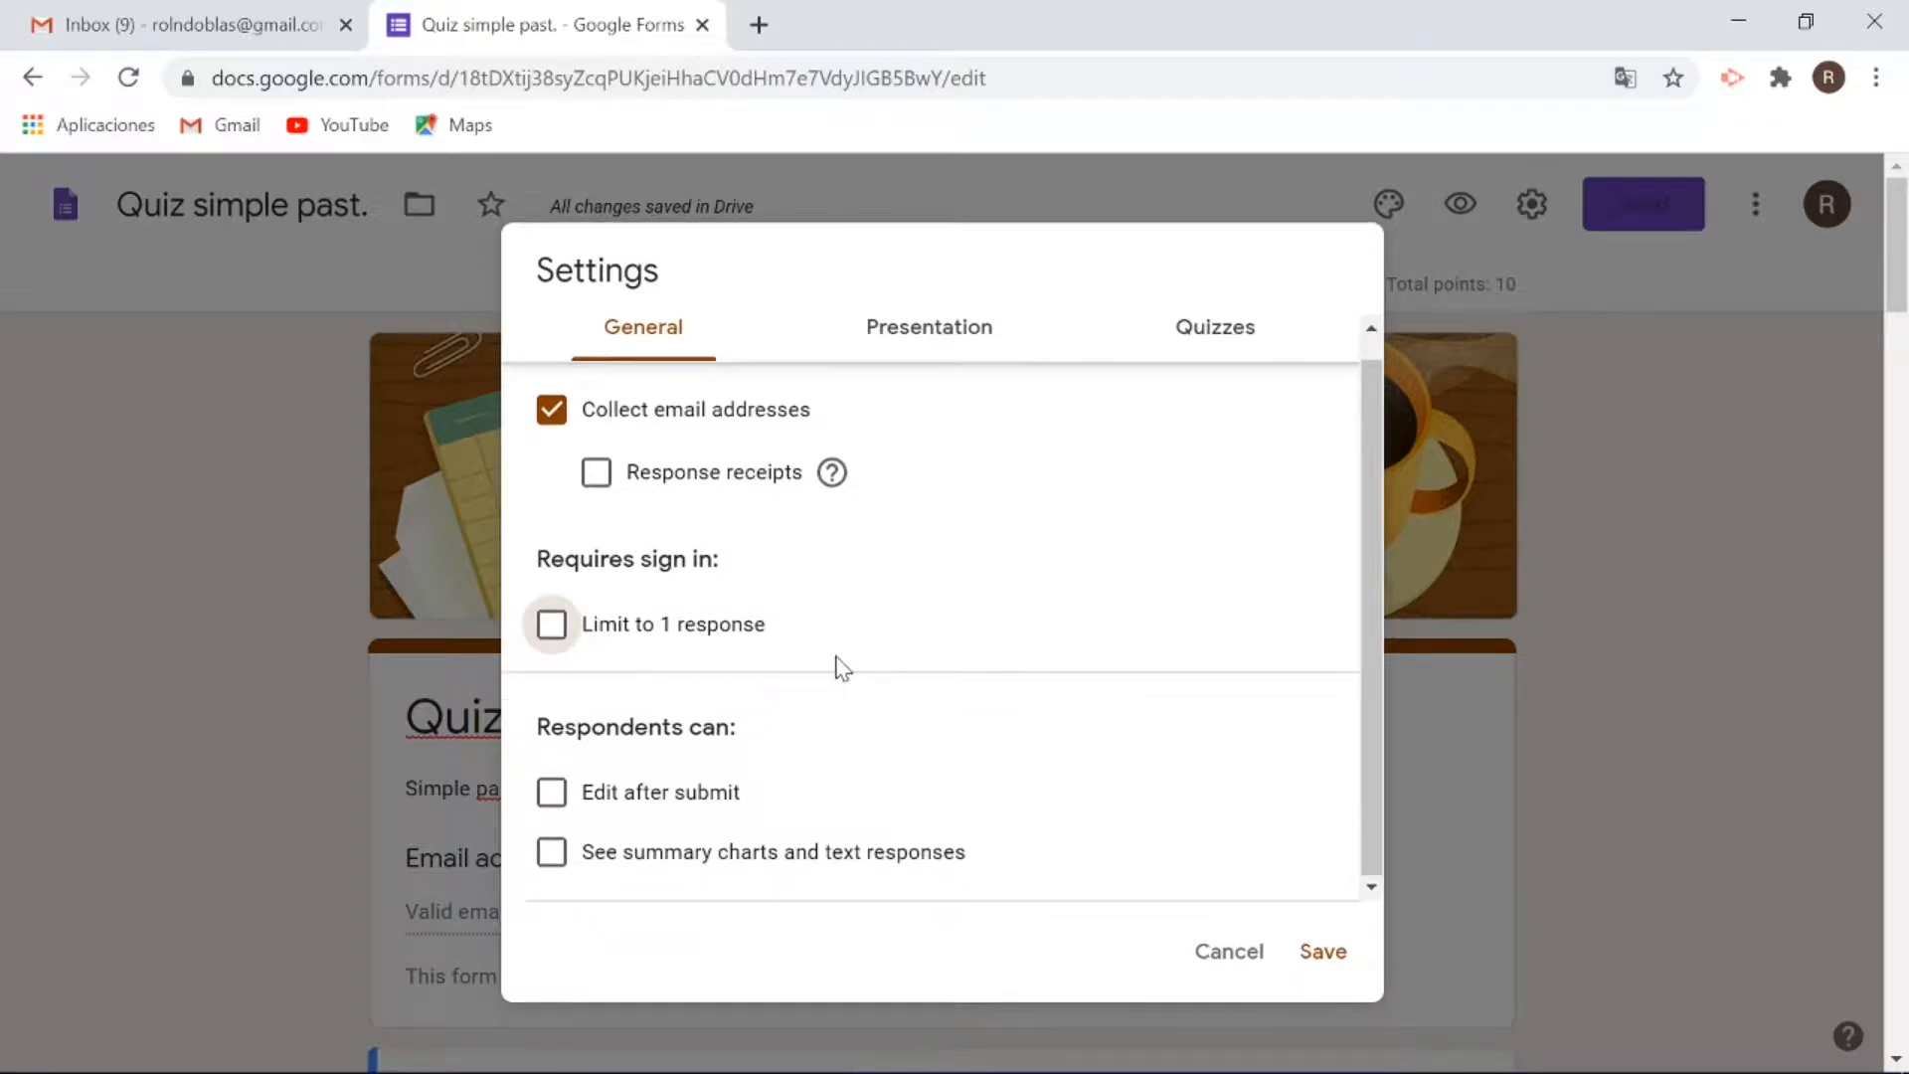
{"action": "scroll", "coordinate": [841, 667], "scroll_direction": "down", "scroll_amount": 2}
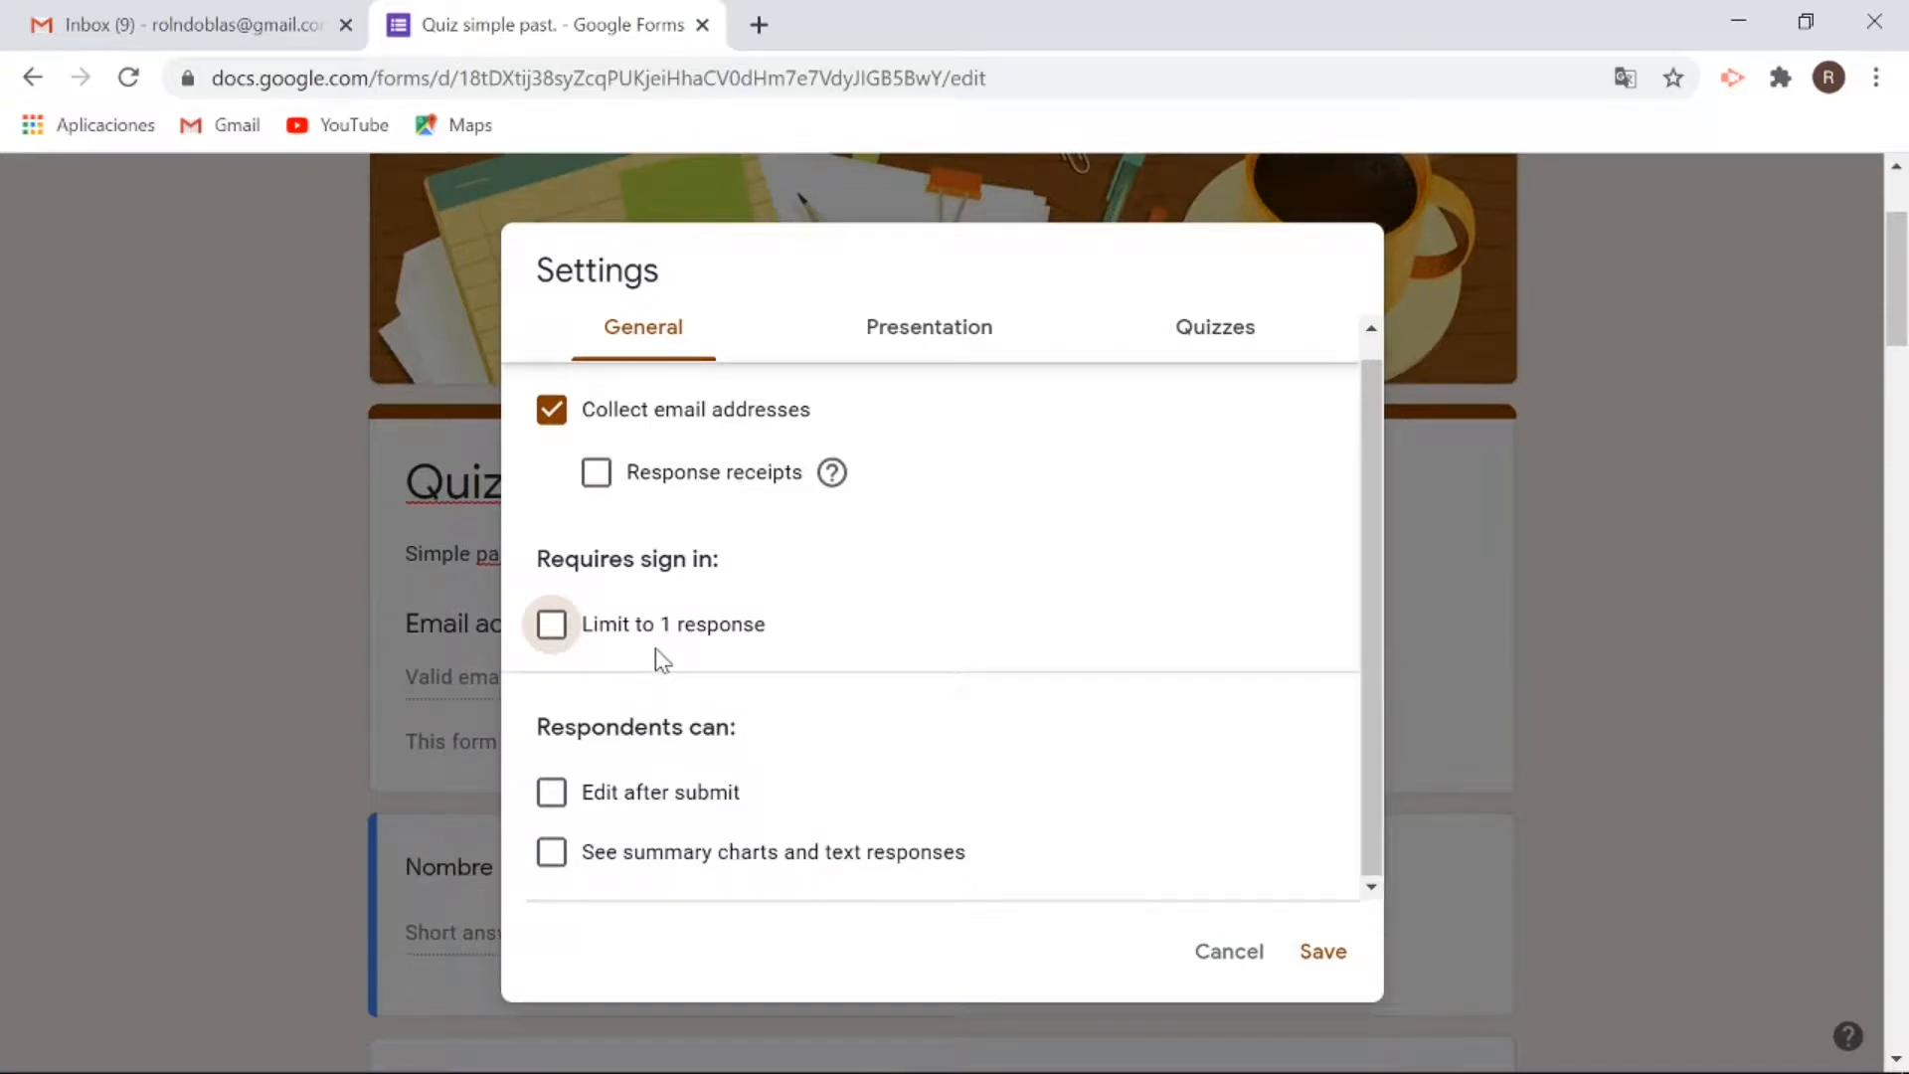
{"action": "scroll", "coordinate": [696, 756], "scroll_direction": "down", "scroll_amount": 1}
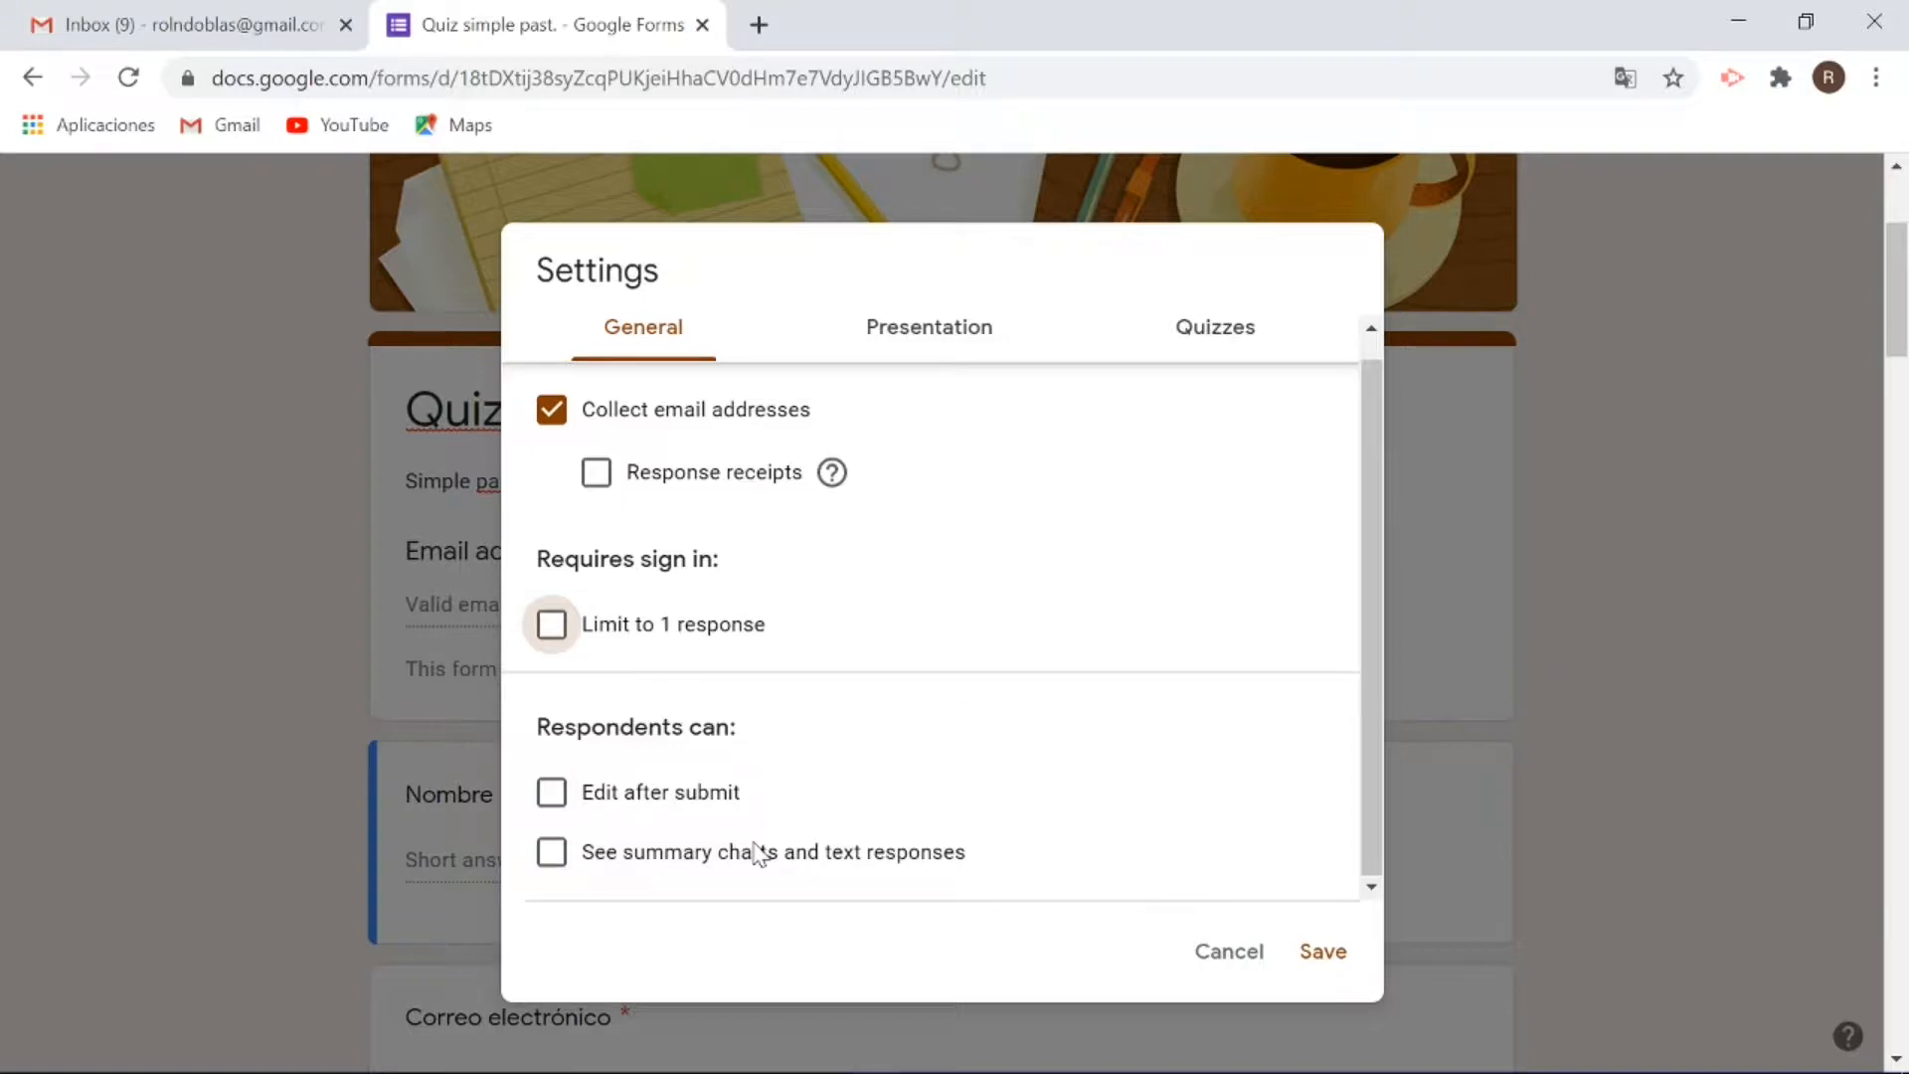
Toggle Shuffle question order in the form's presentation settings and save the settings.
{"action": "left_click", "coordinate": [925, 333]}
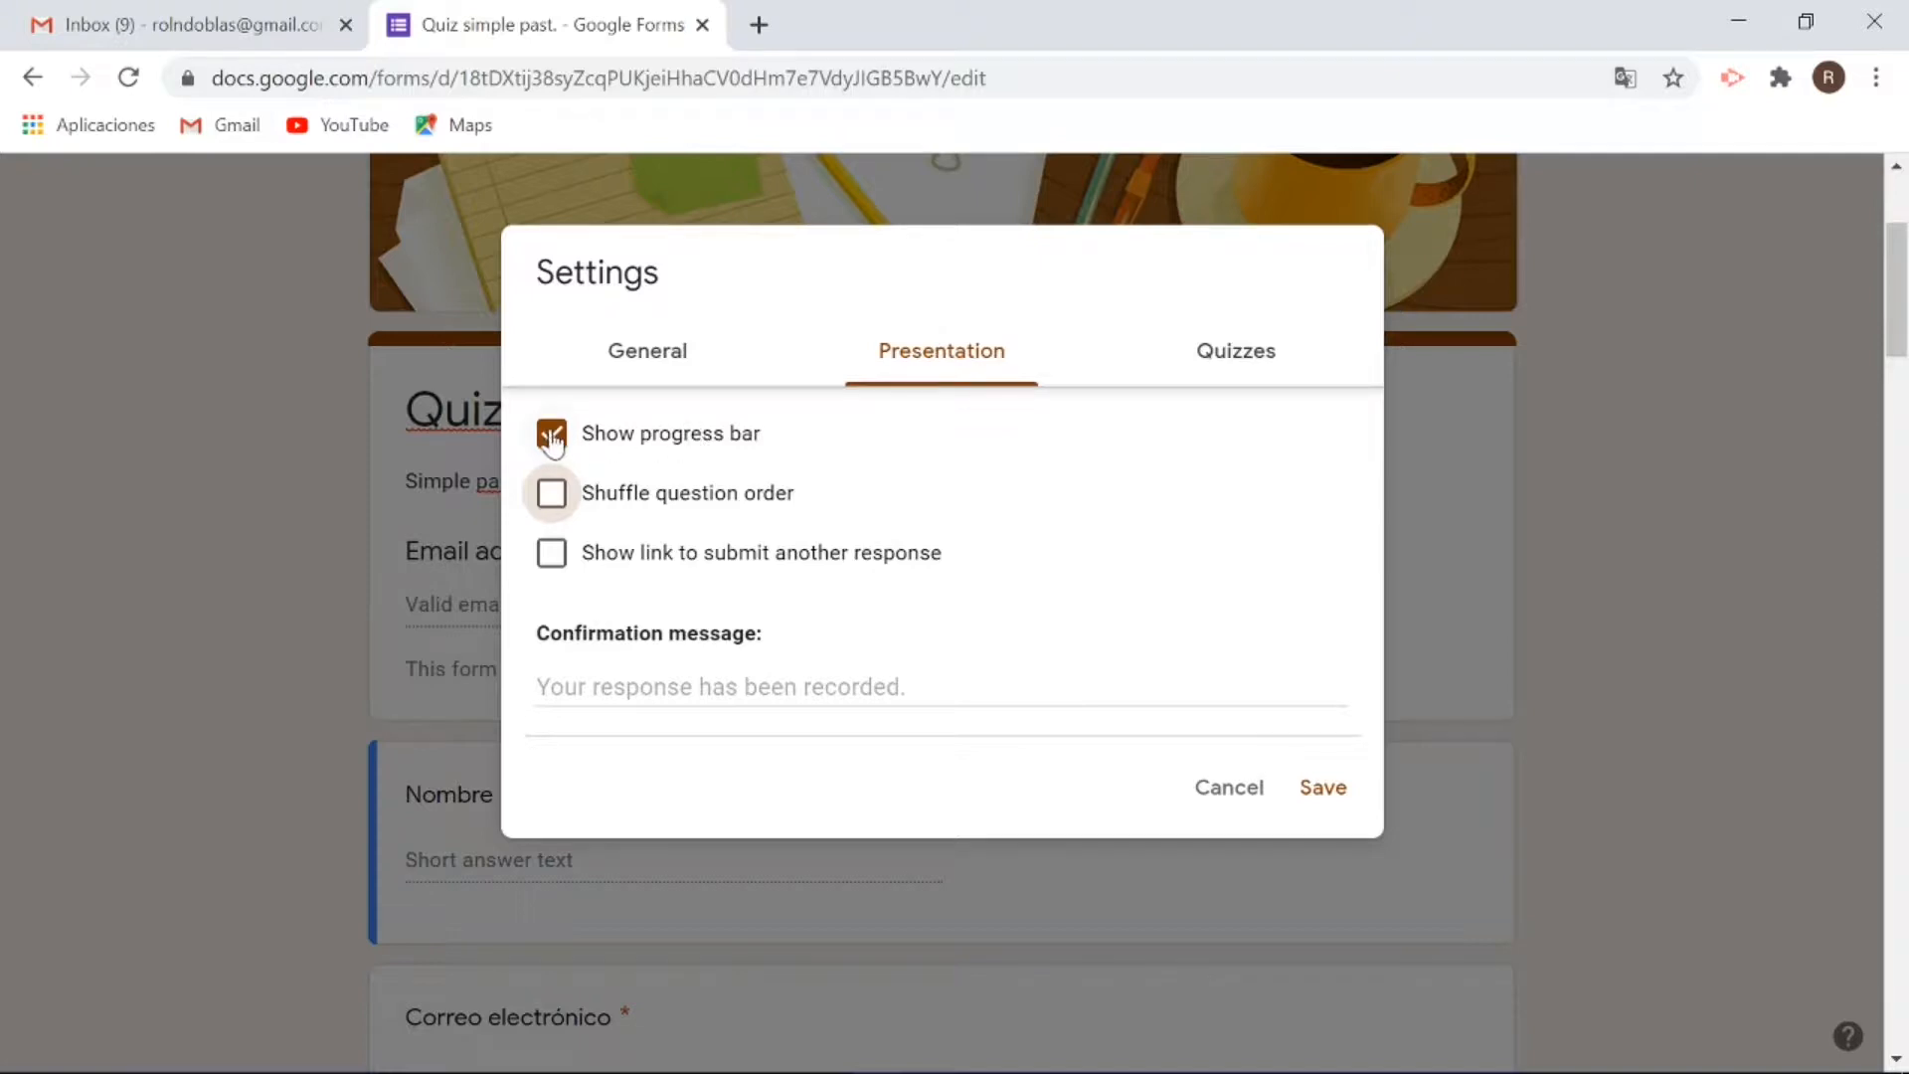
{"action": "left_click", "coordinate": [562, 502]}
{"action": "left_click", "coordinate": [1314, 788]}
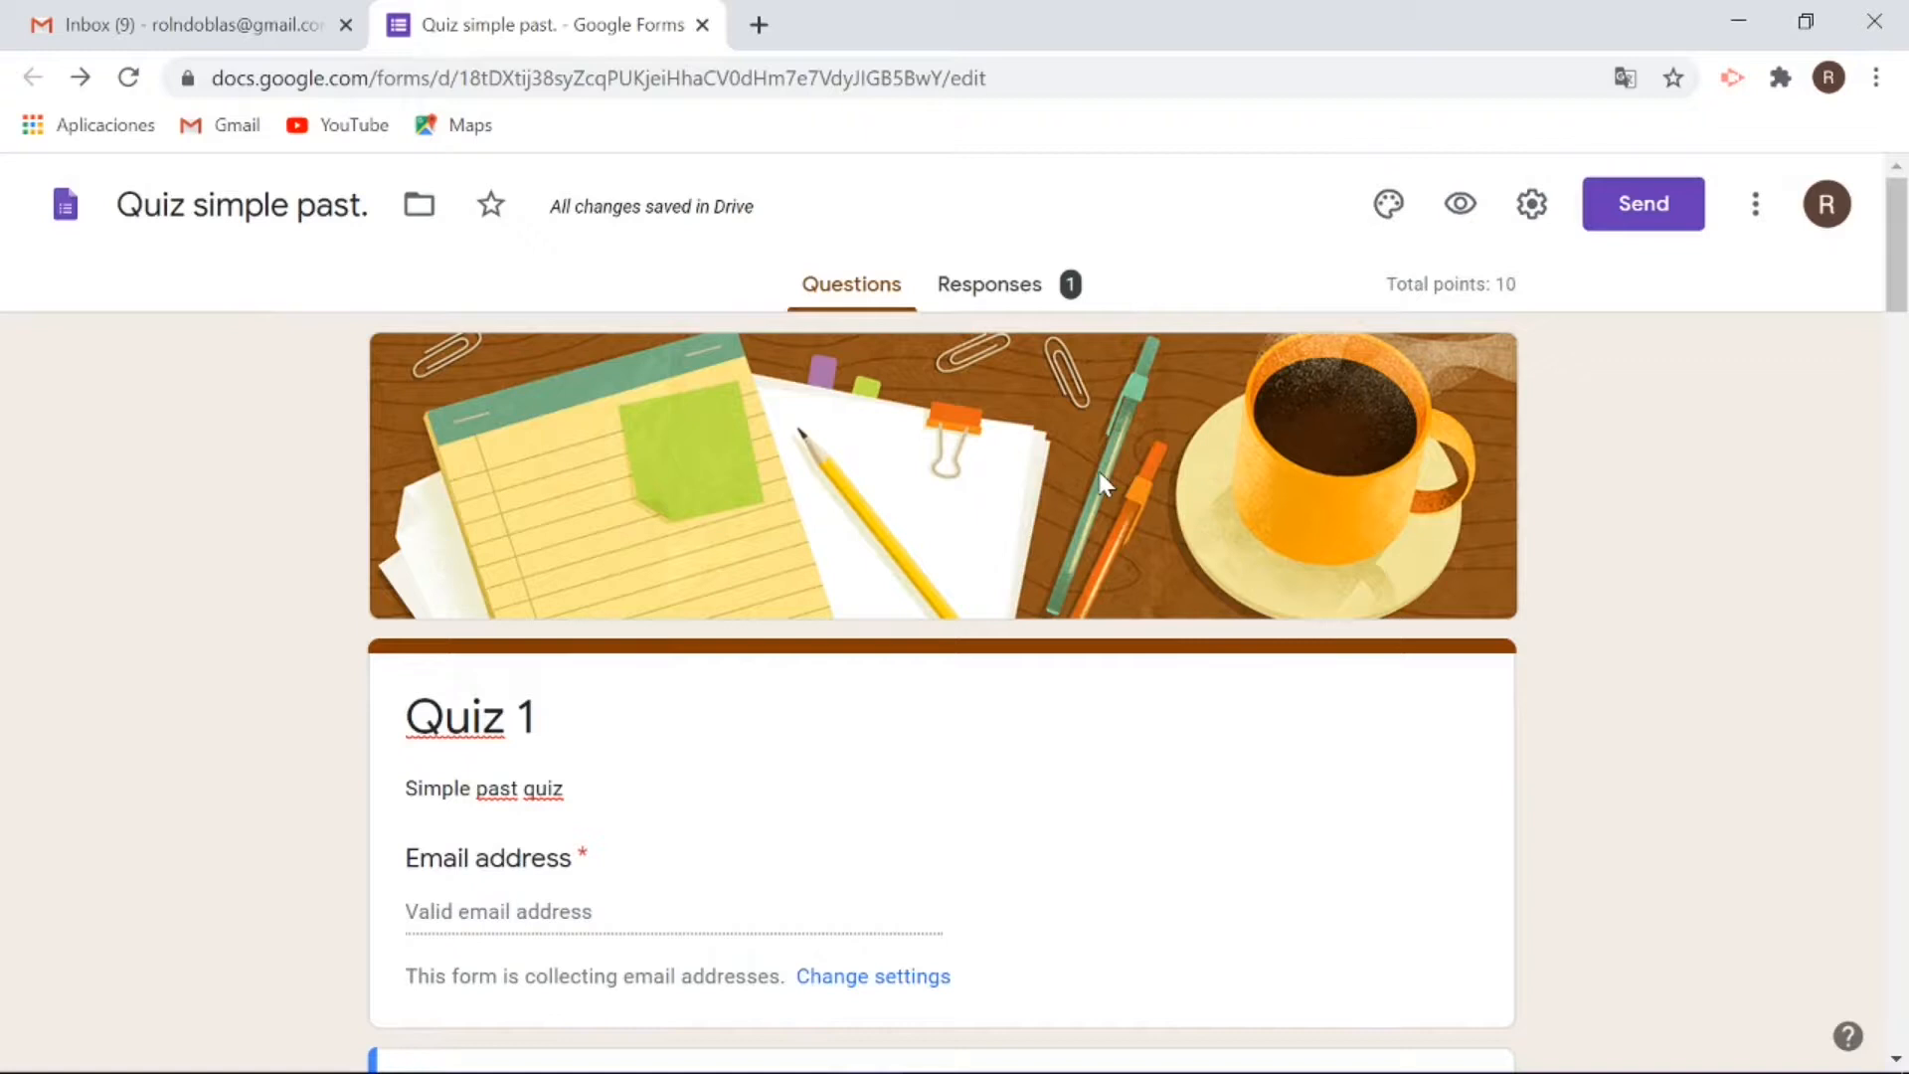
Examine the response summary, including the insights, frequently missed questions, respondent scores and the answer chart of each question.
{"action": "left_click", "coordinate": [991, 298]}
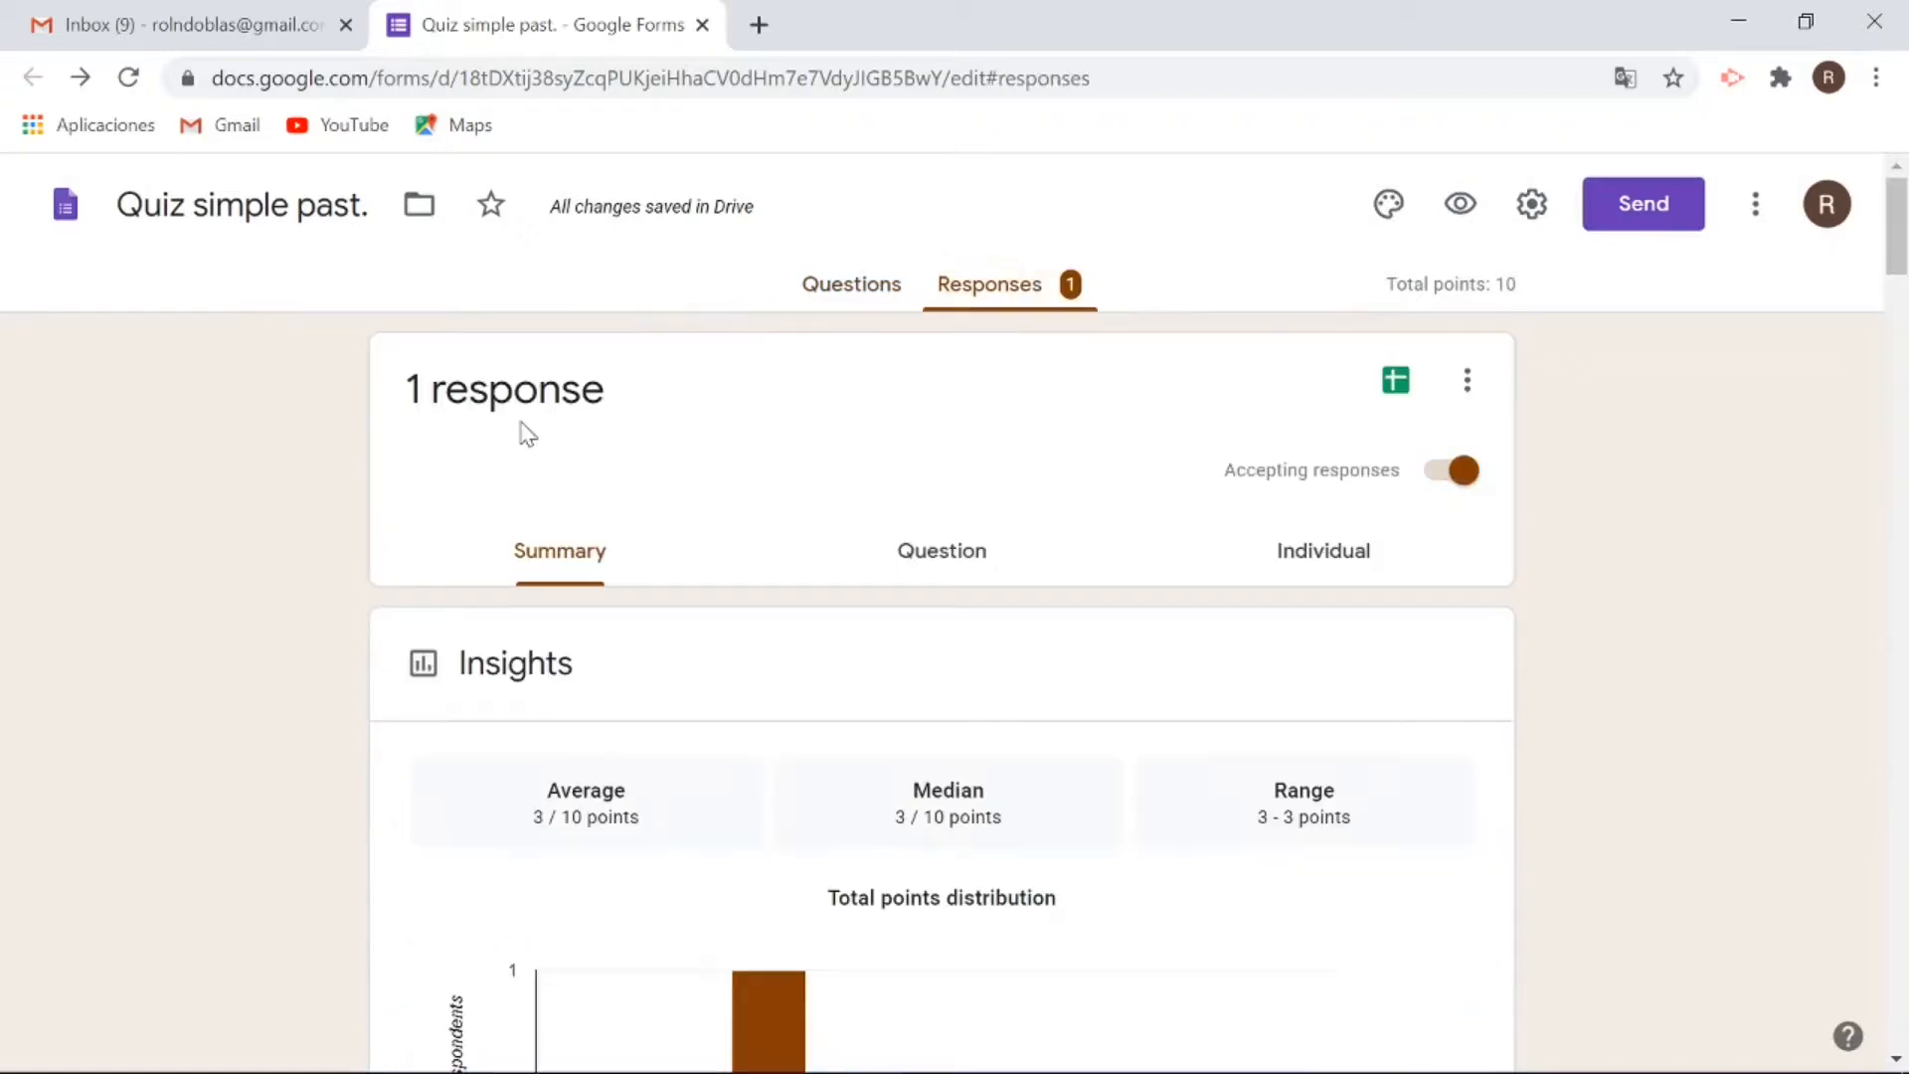
{"action": "scroll", "coordinate": [527, 434], "scroll_direction": "down", "scroll_amount": 9}
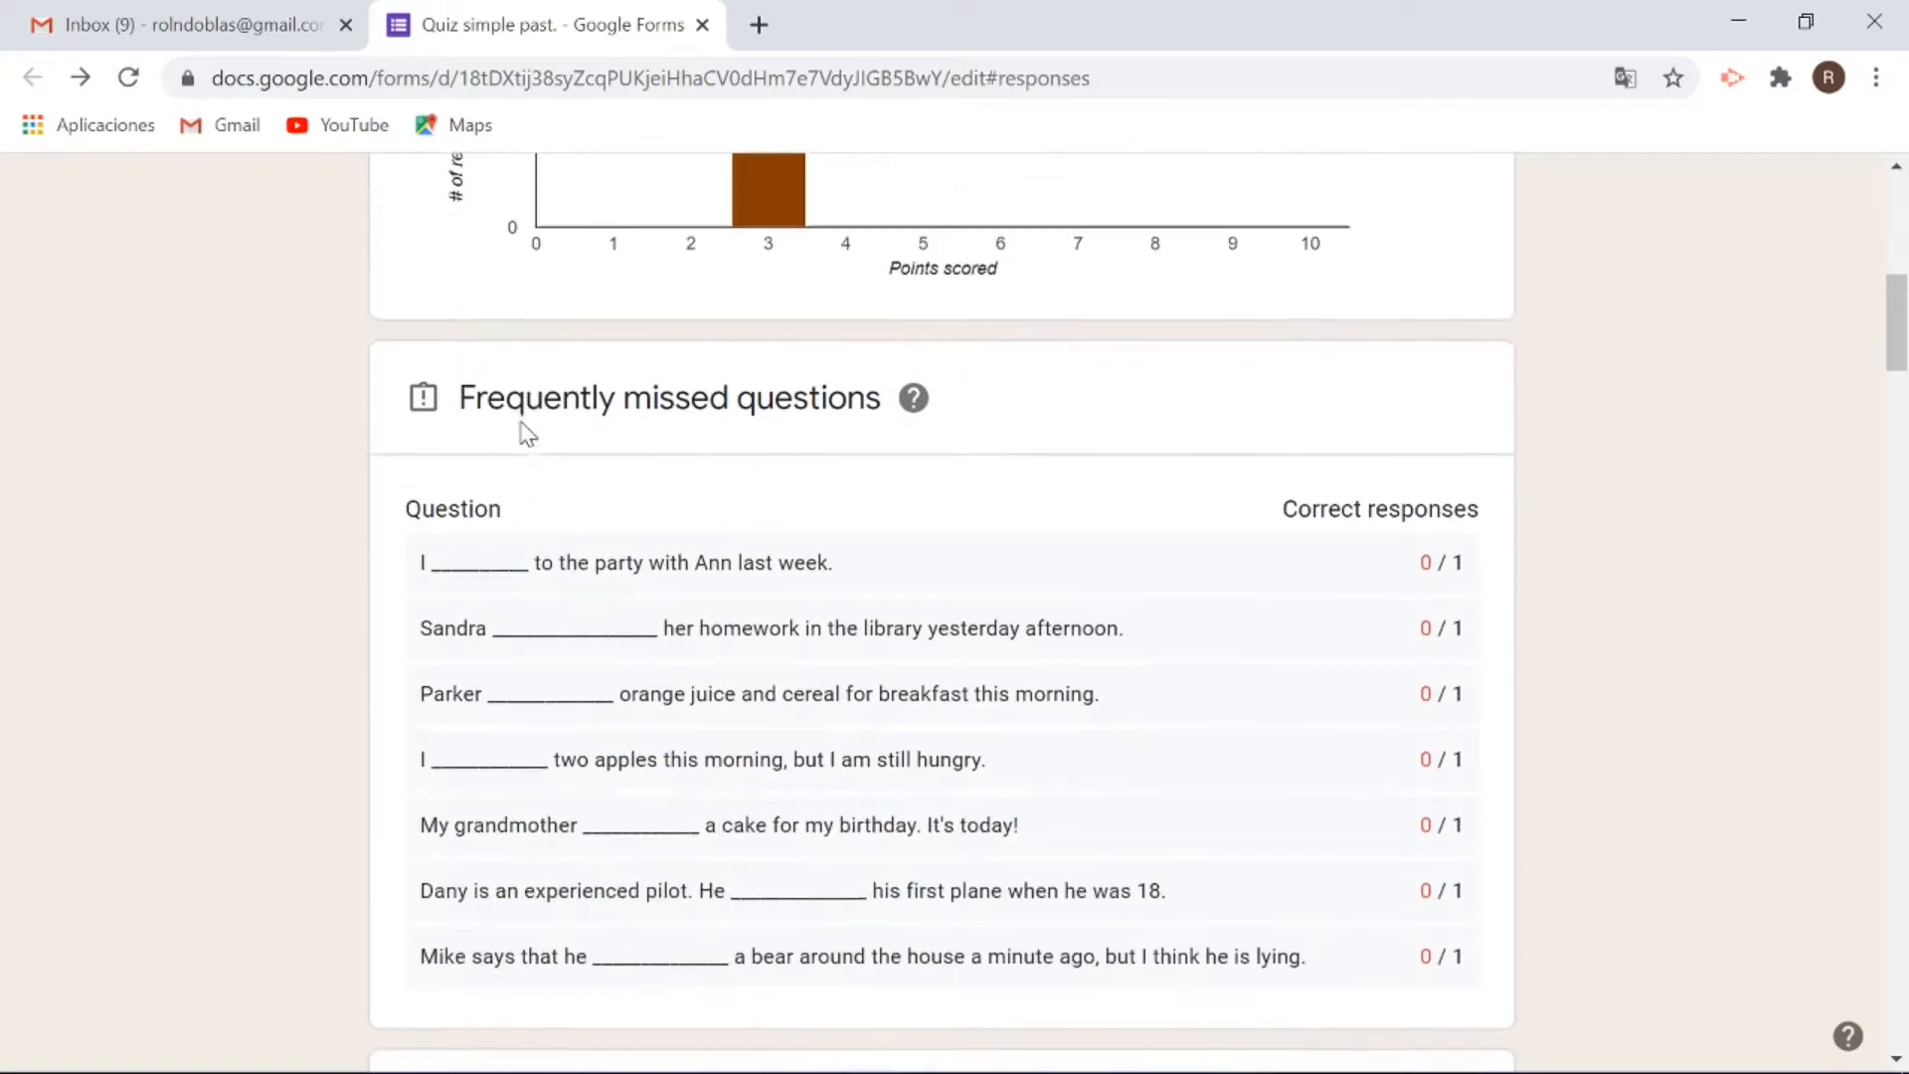
{"action": "scroll", "coordinate": [527, 434], "scroll_direction": "down", "scroll_amount": 5}
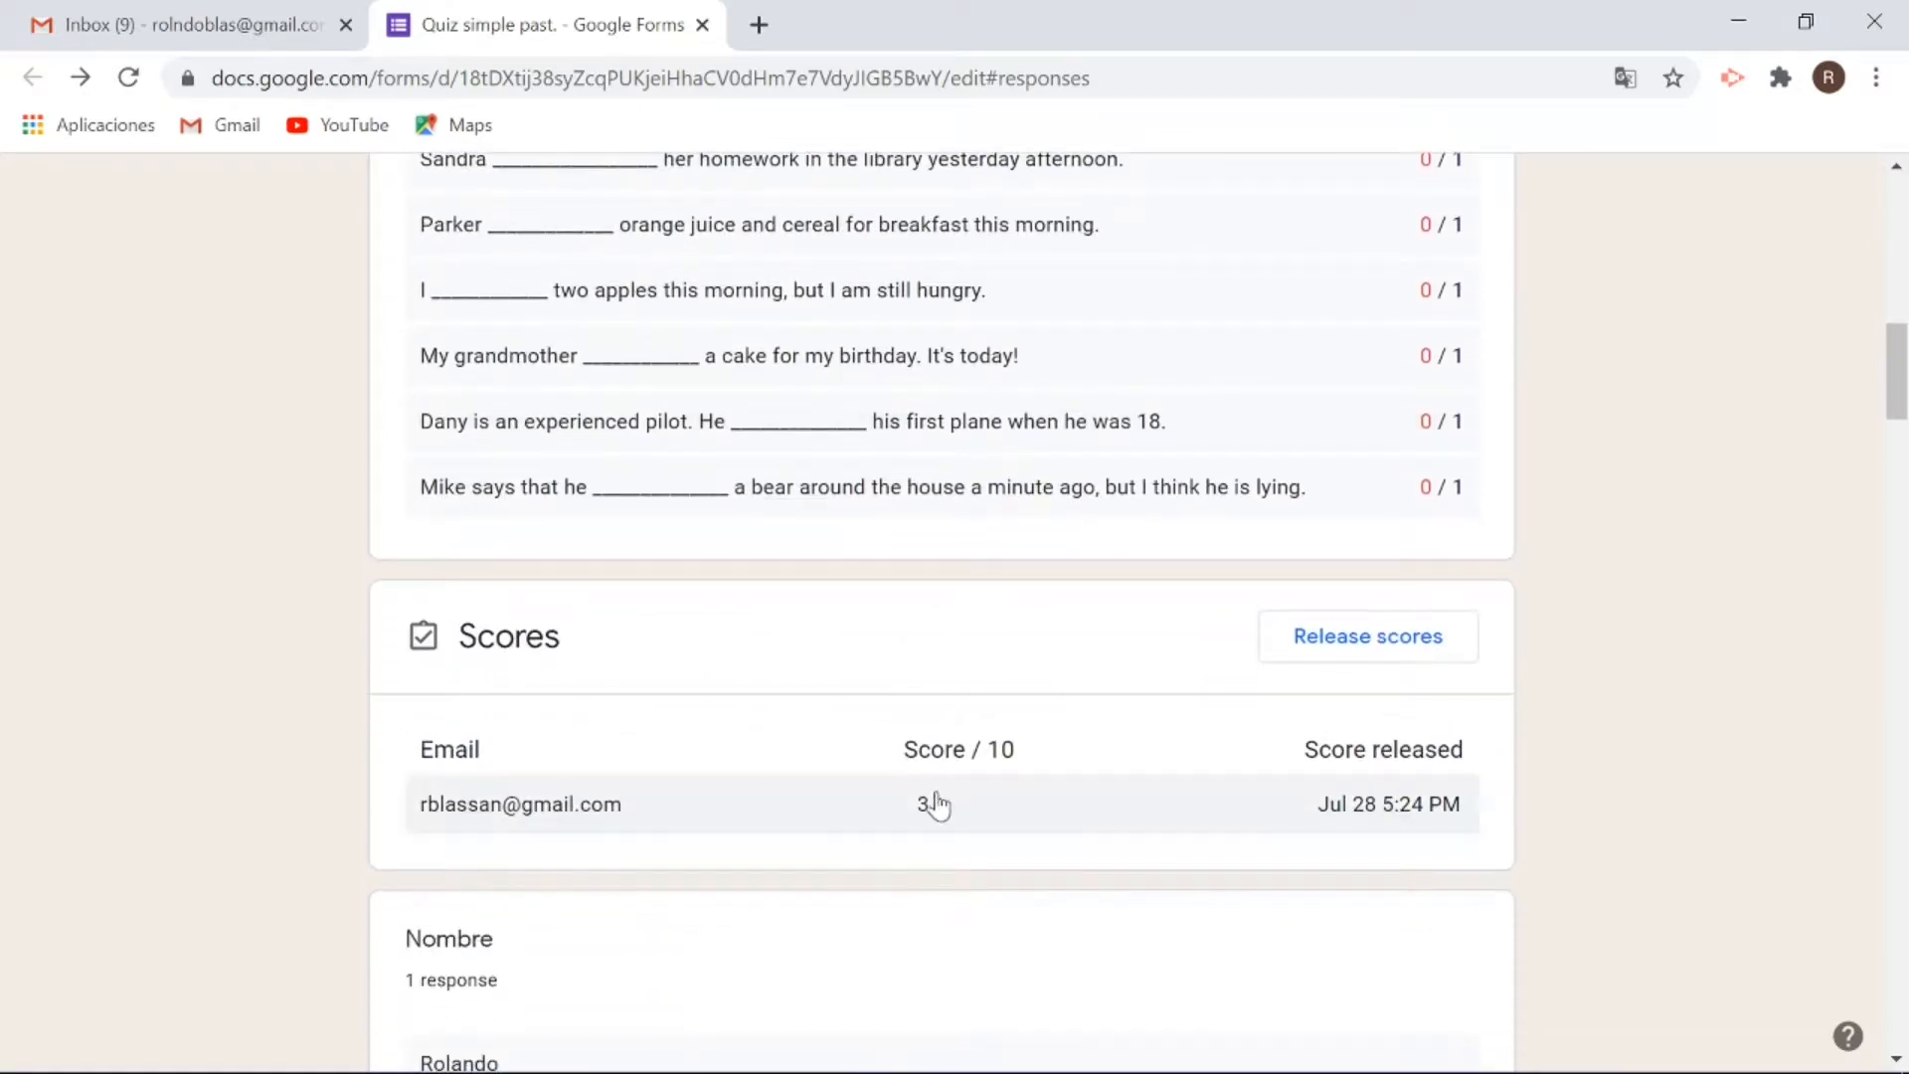
{"action": "scroll", "coordinate": [454, 798], "scroll_direction": "down", "scroll_amount": 2}
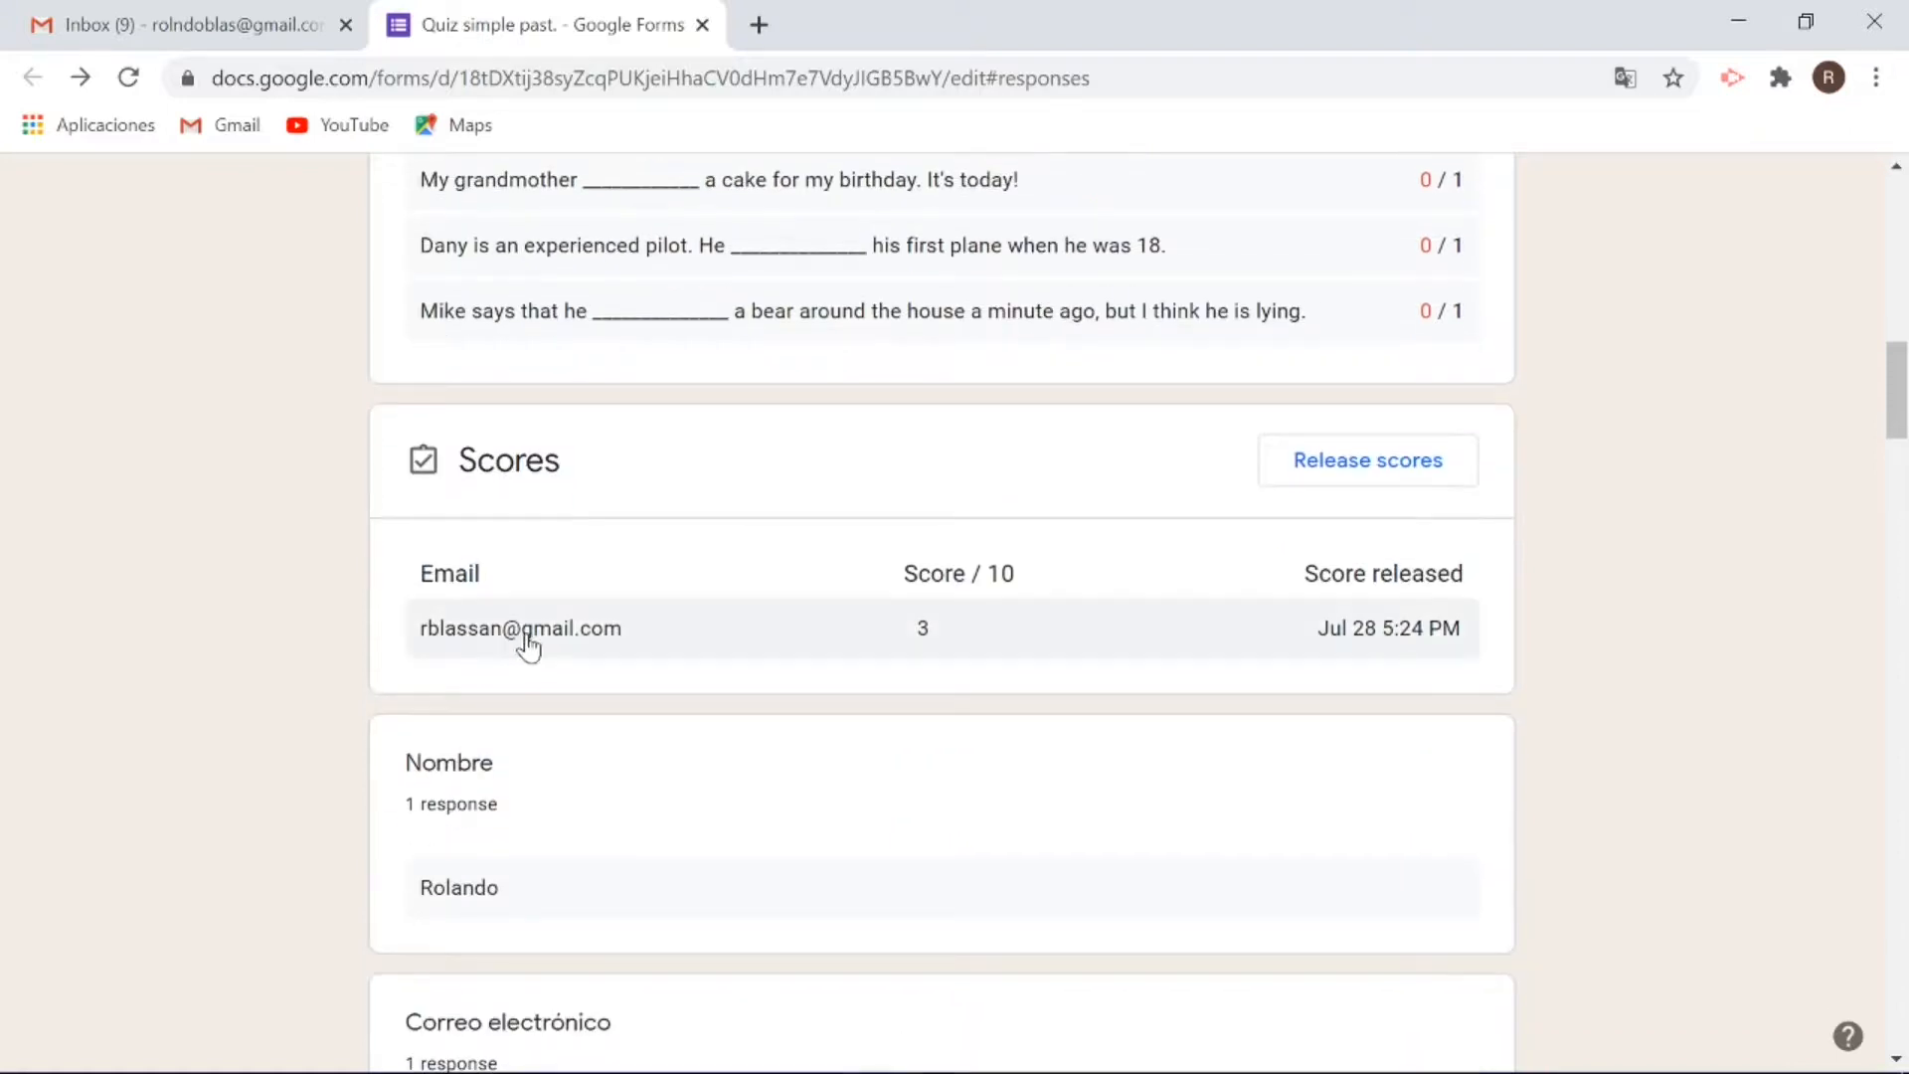
{"action": "scroll", "coordinate": [467, 875], "scroll_direction": "down", "scroll_amount": 13}
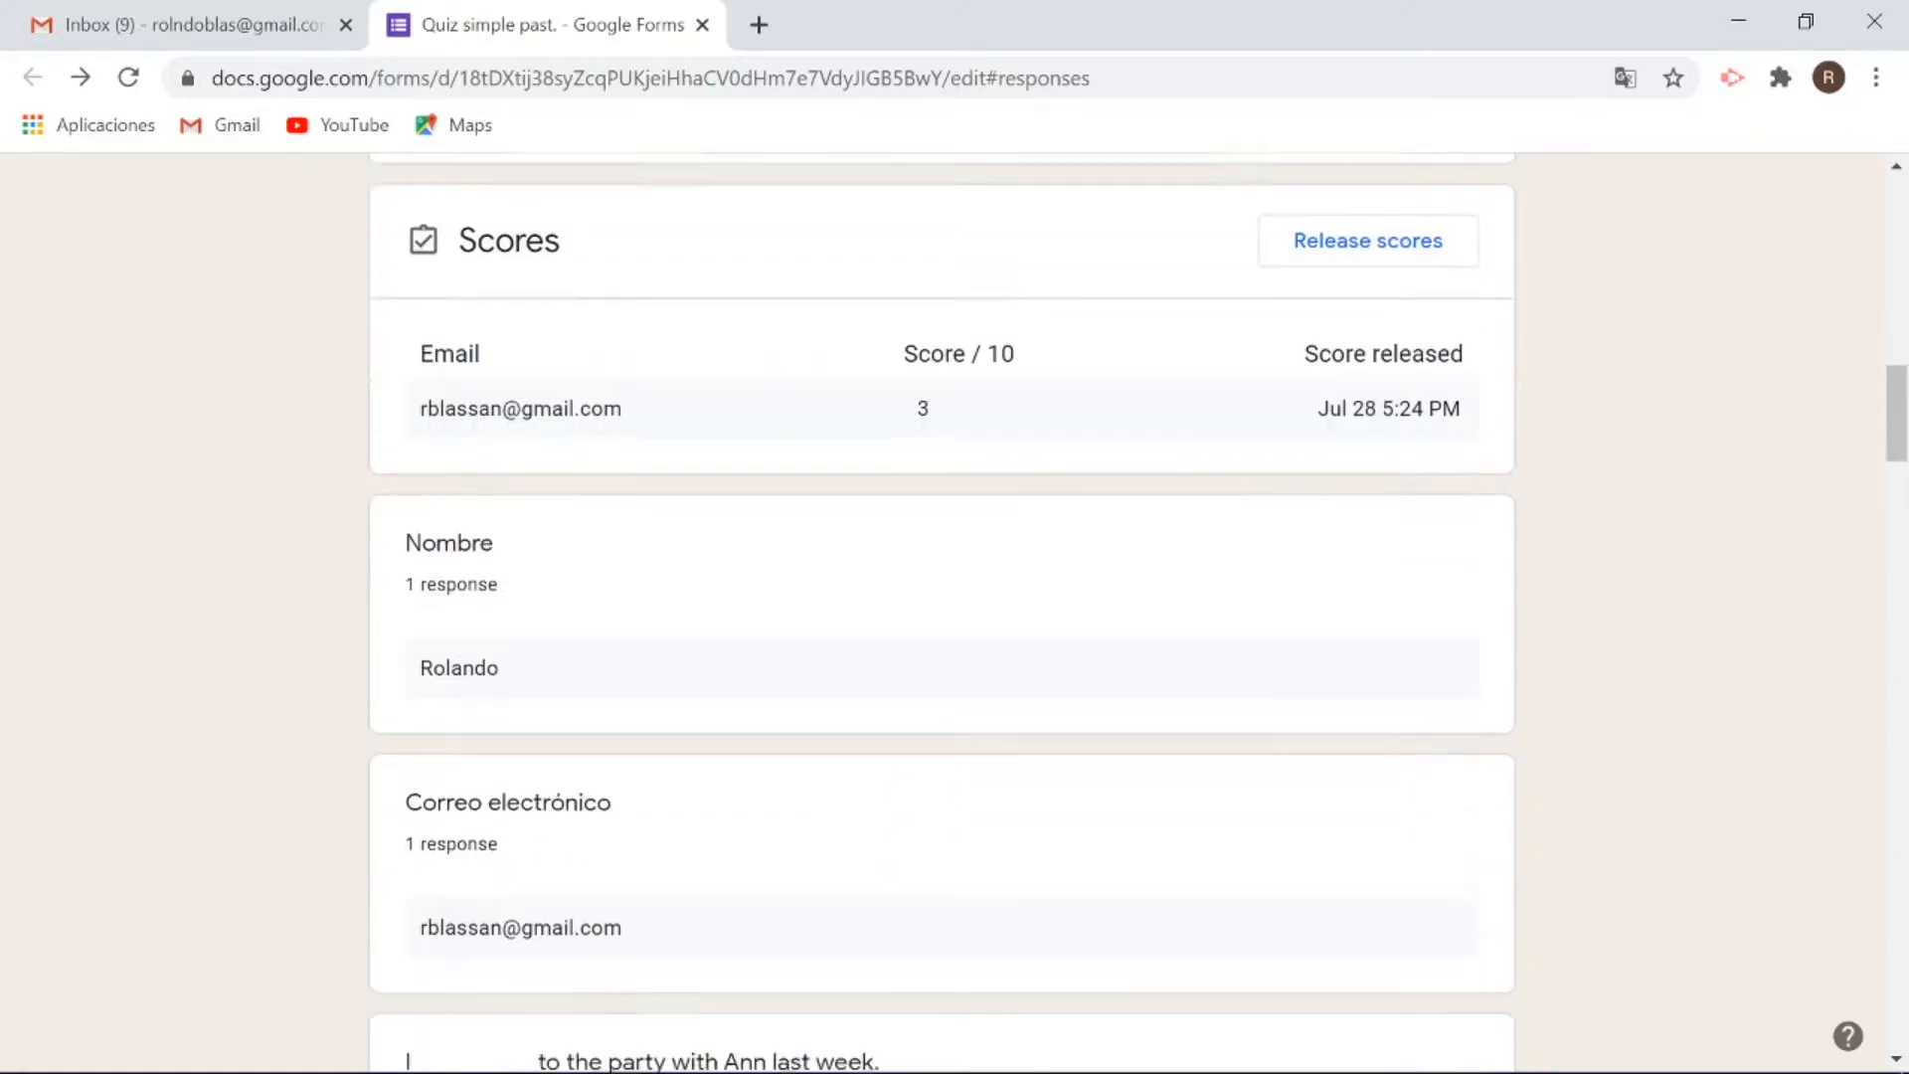
{"action": "scroll", "coordinate": [481, 899], "scroll_direction": "down", "scroll_amount": 2}
{"action": "scroll", "coordinate": [972, 511], "scroll_direction": "down", "scroll_amount": 4}
{"action": "scroll", "coordinate": [972, 513], "scroll_direction": "down", "scroll_amount": 15}
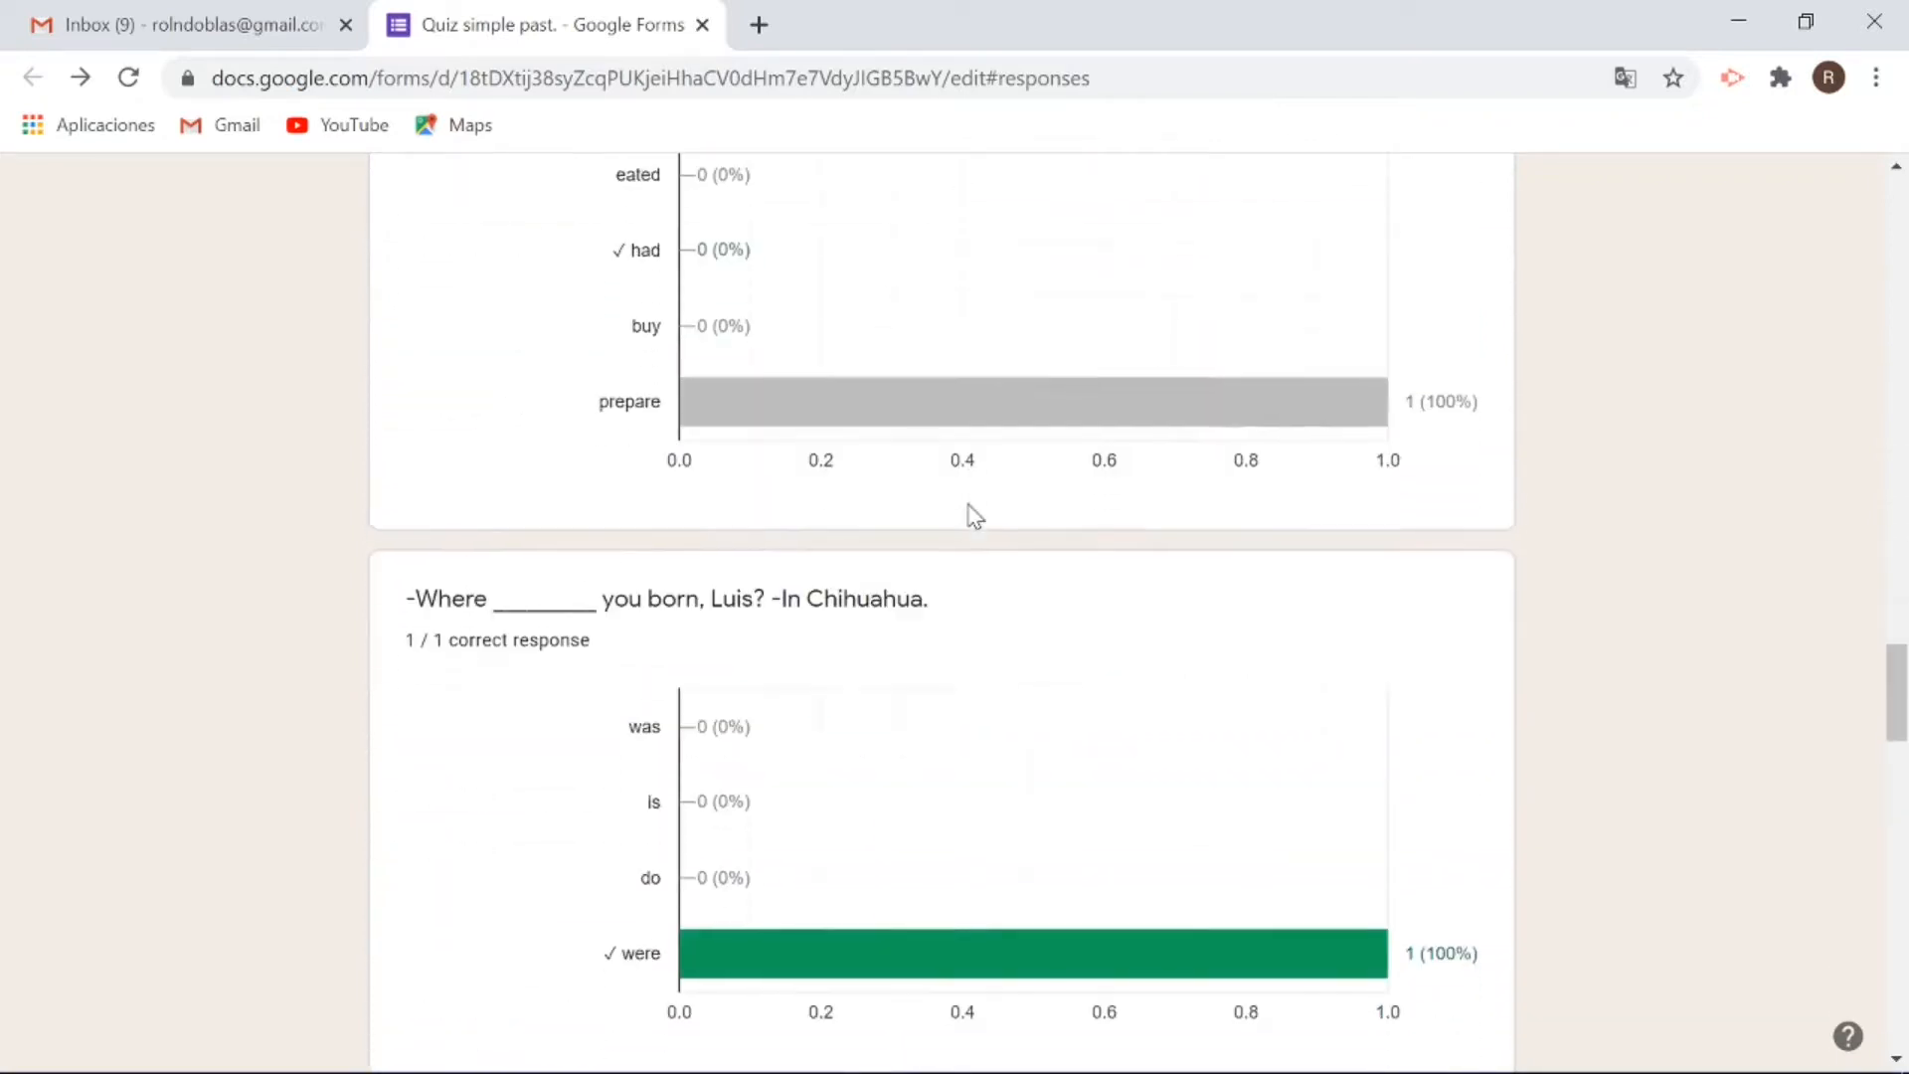
{"action": "scroll", "coordinate": [974, 514], "scroll_direction": "down", "scroll_amount": 8}
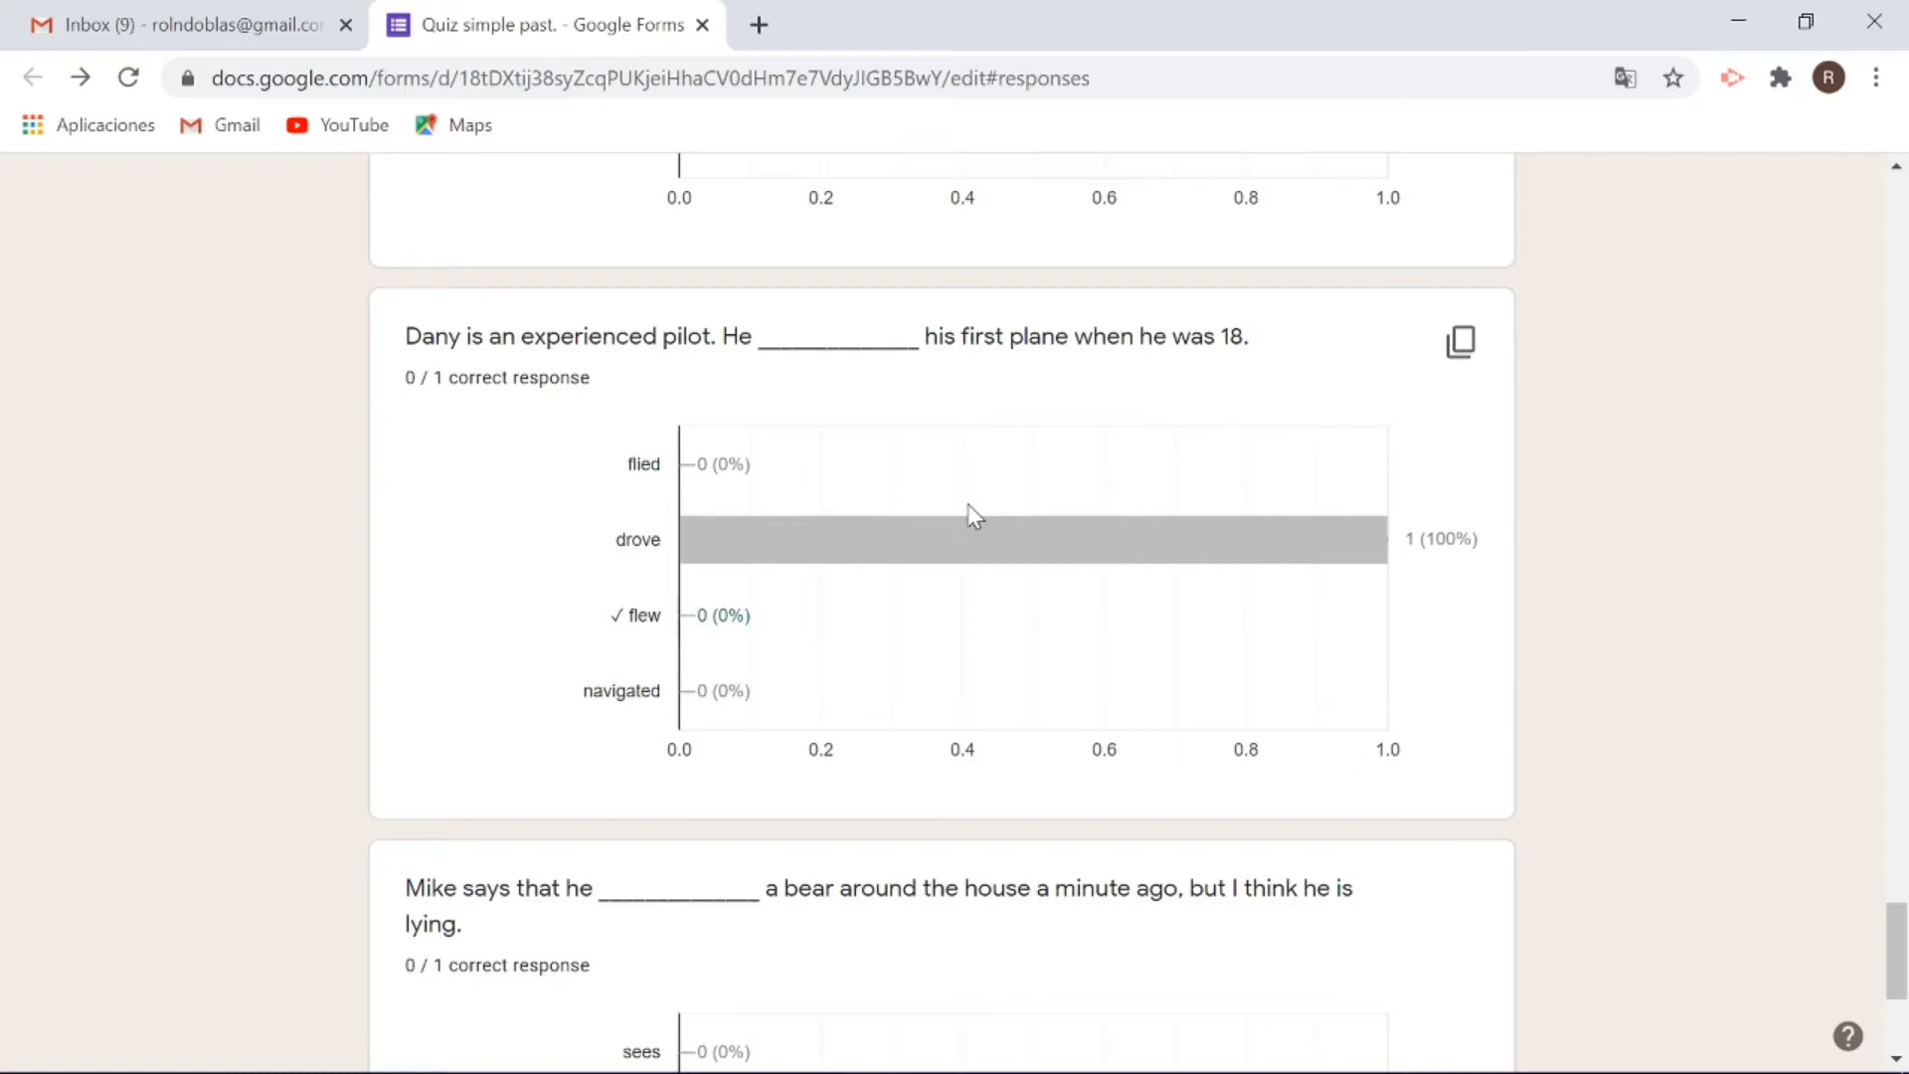
Open the quiz responses as a spreadsheet in Google Sheets.
{"action": "scroll", "coordinate": [971, 511], "scroll_direction": "up", "scroll_amount": 20}
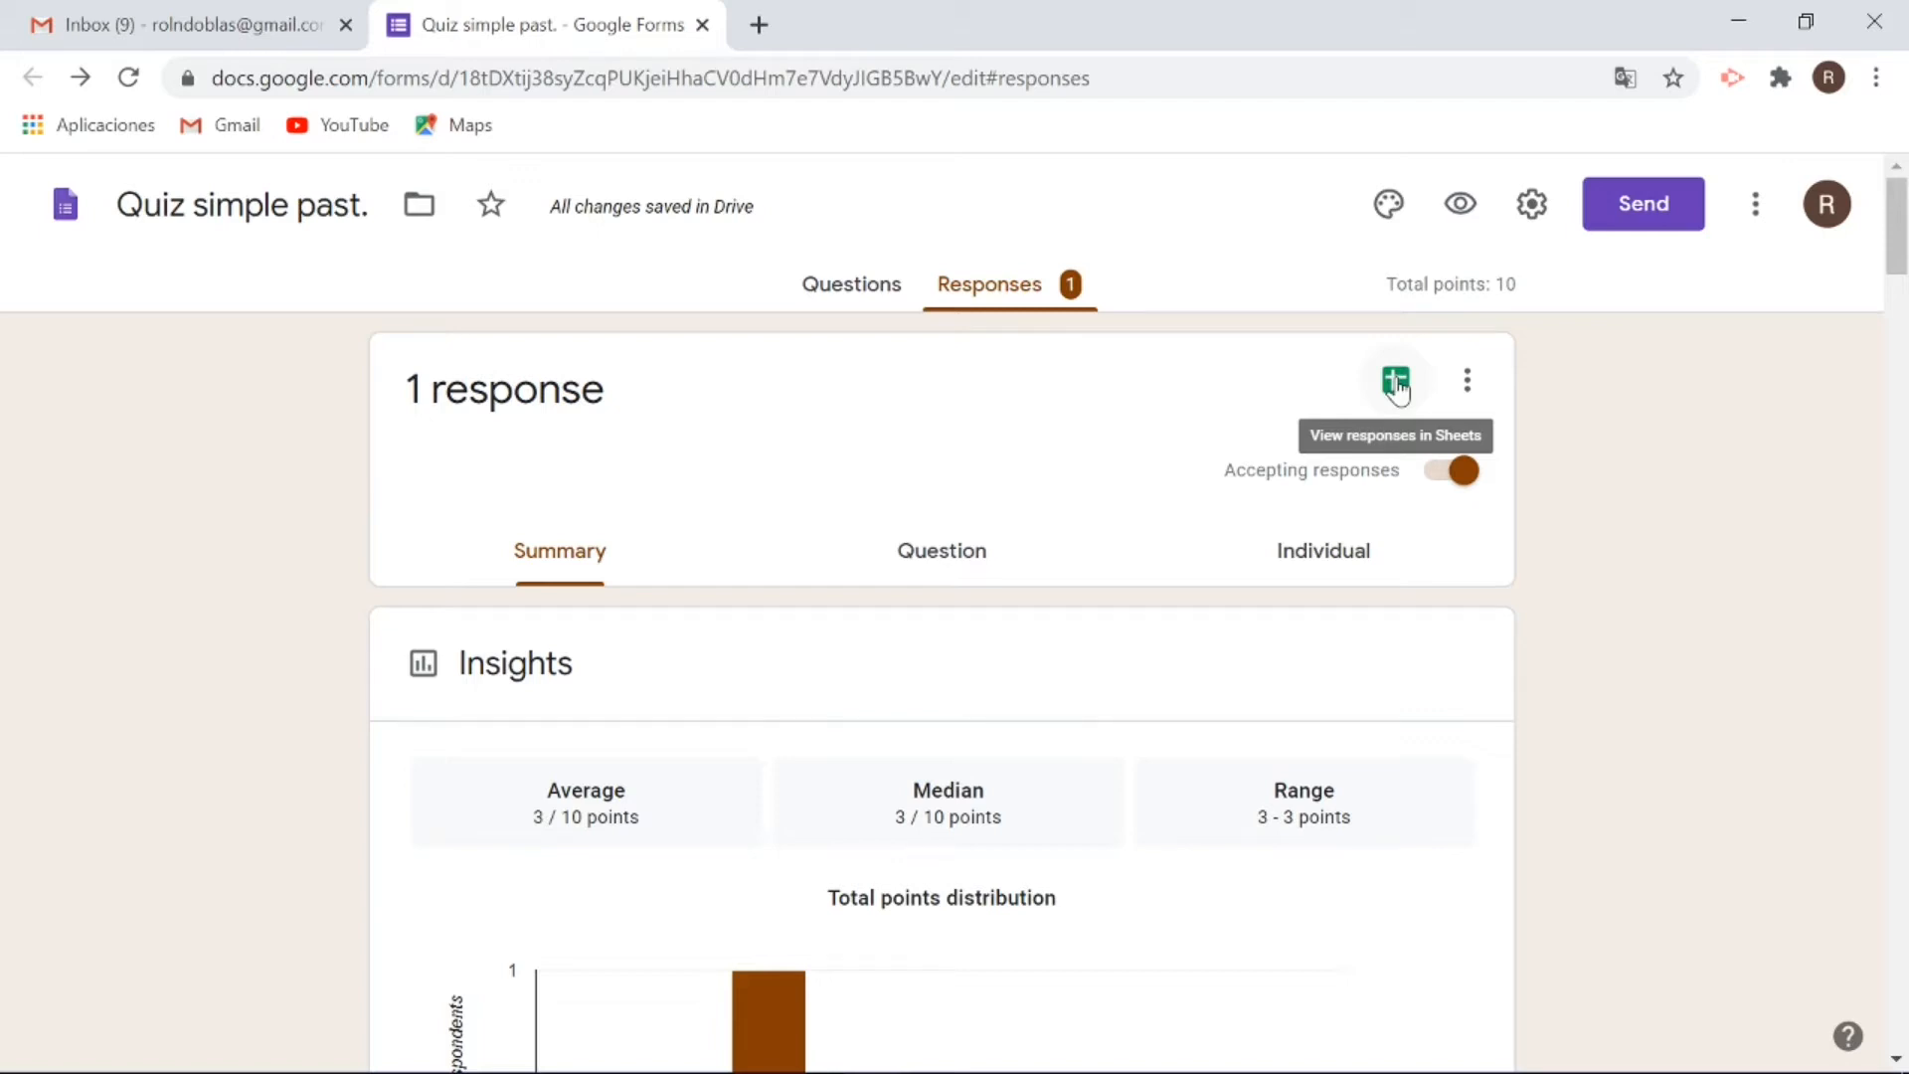
{"action": "left_click", "coordinate": [1396, 384]}
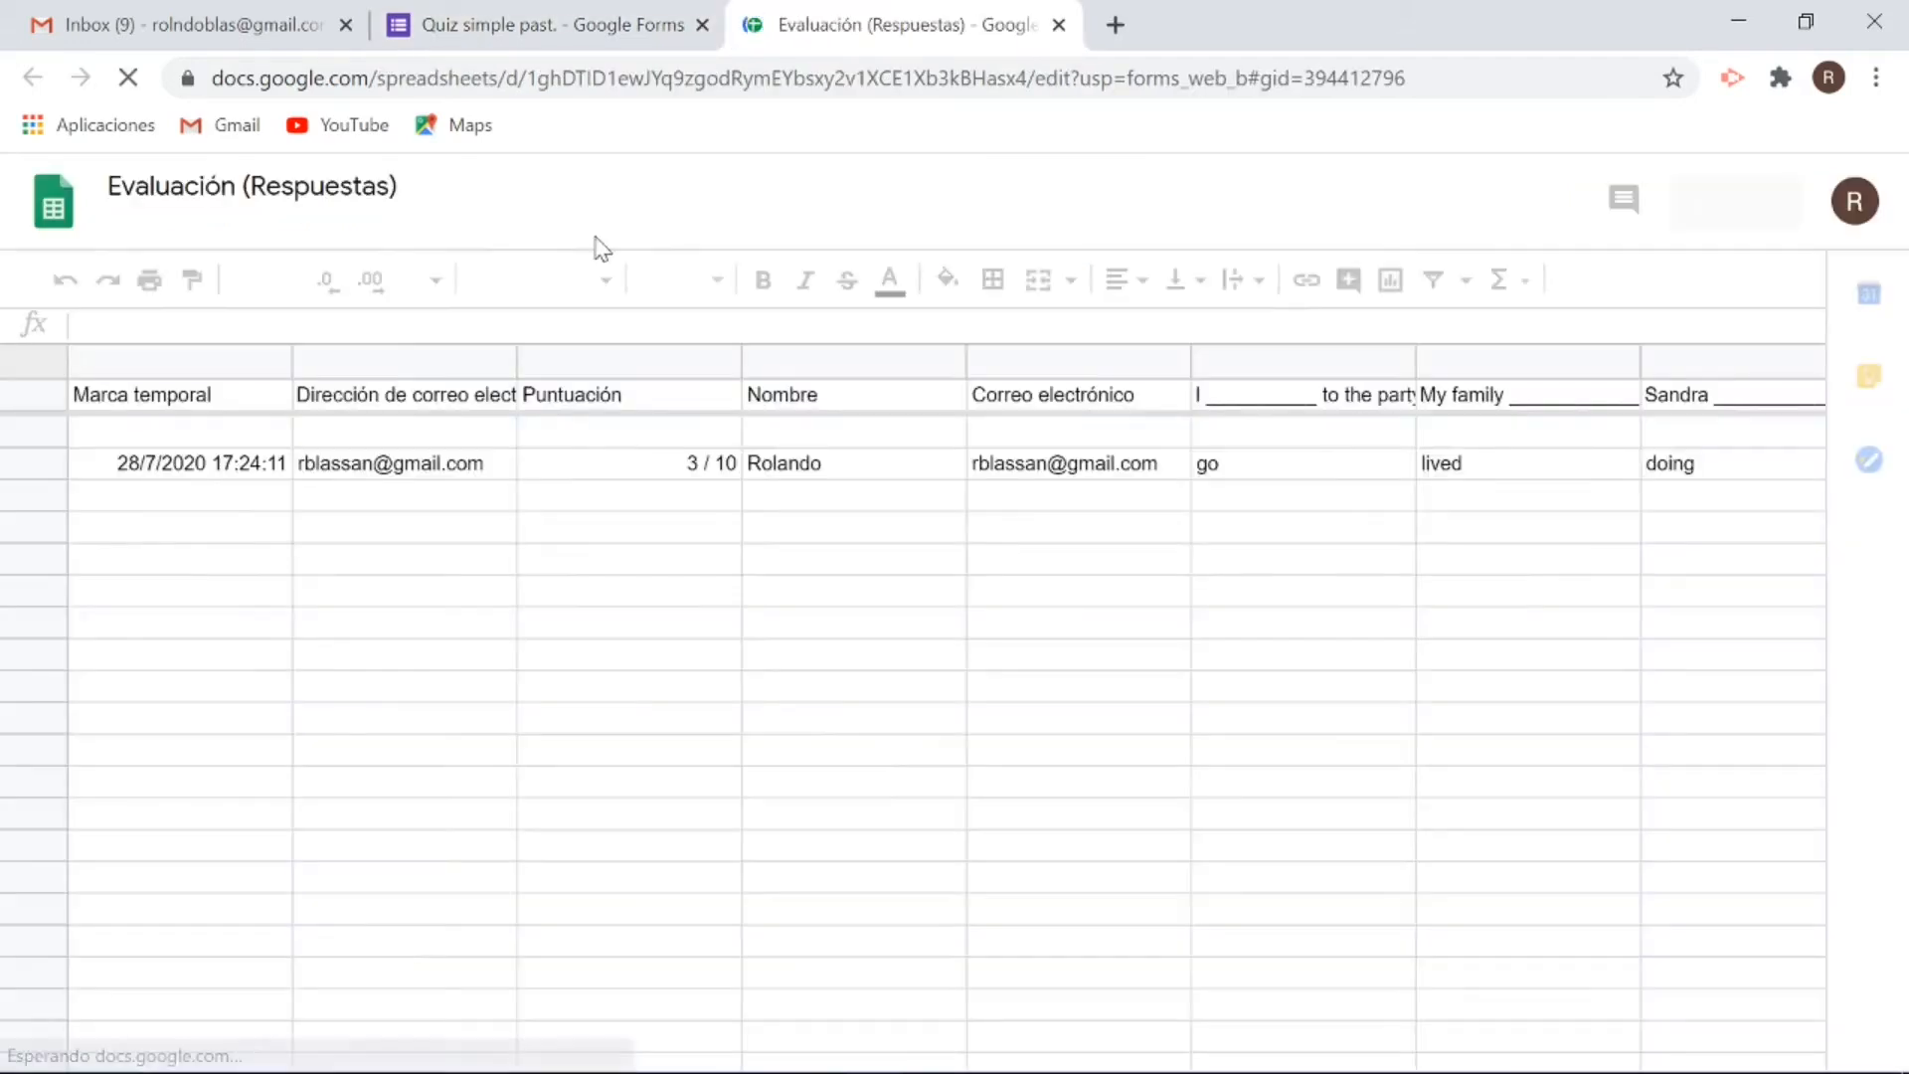
Examine the timestamp, e-mail address, score and name recorded for the quiz response in row 3.
{"action": "left_click", "coordinate": [156, 469]}
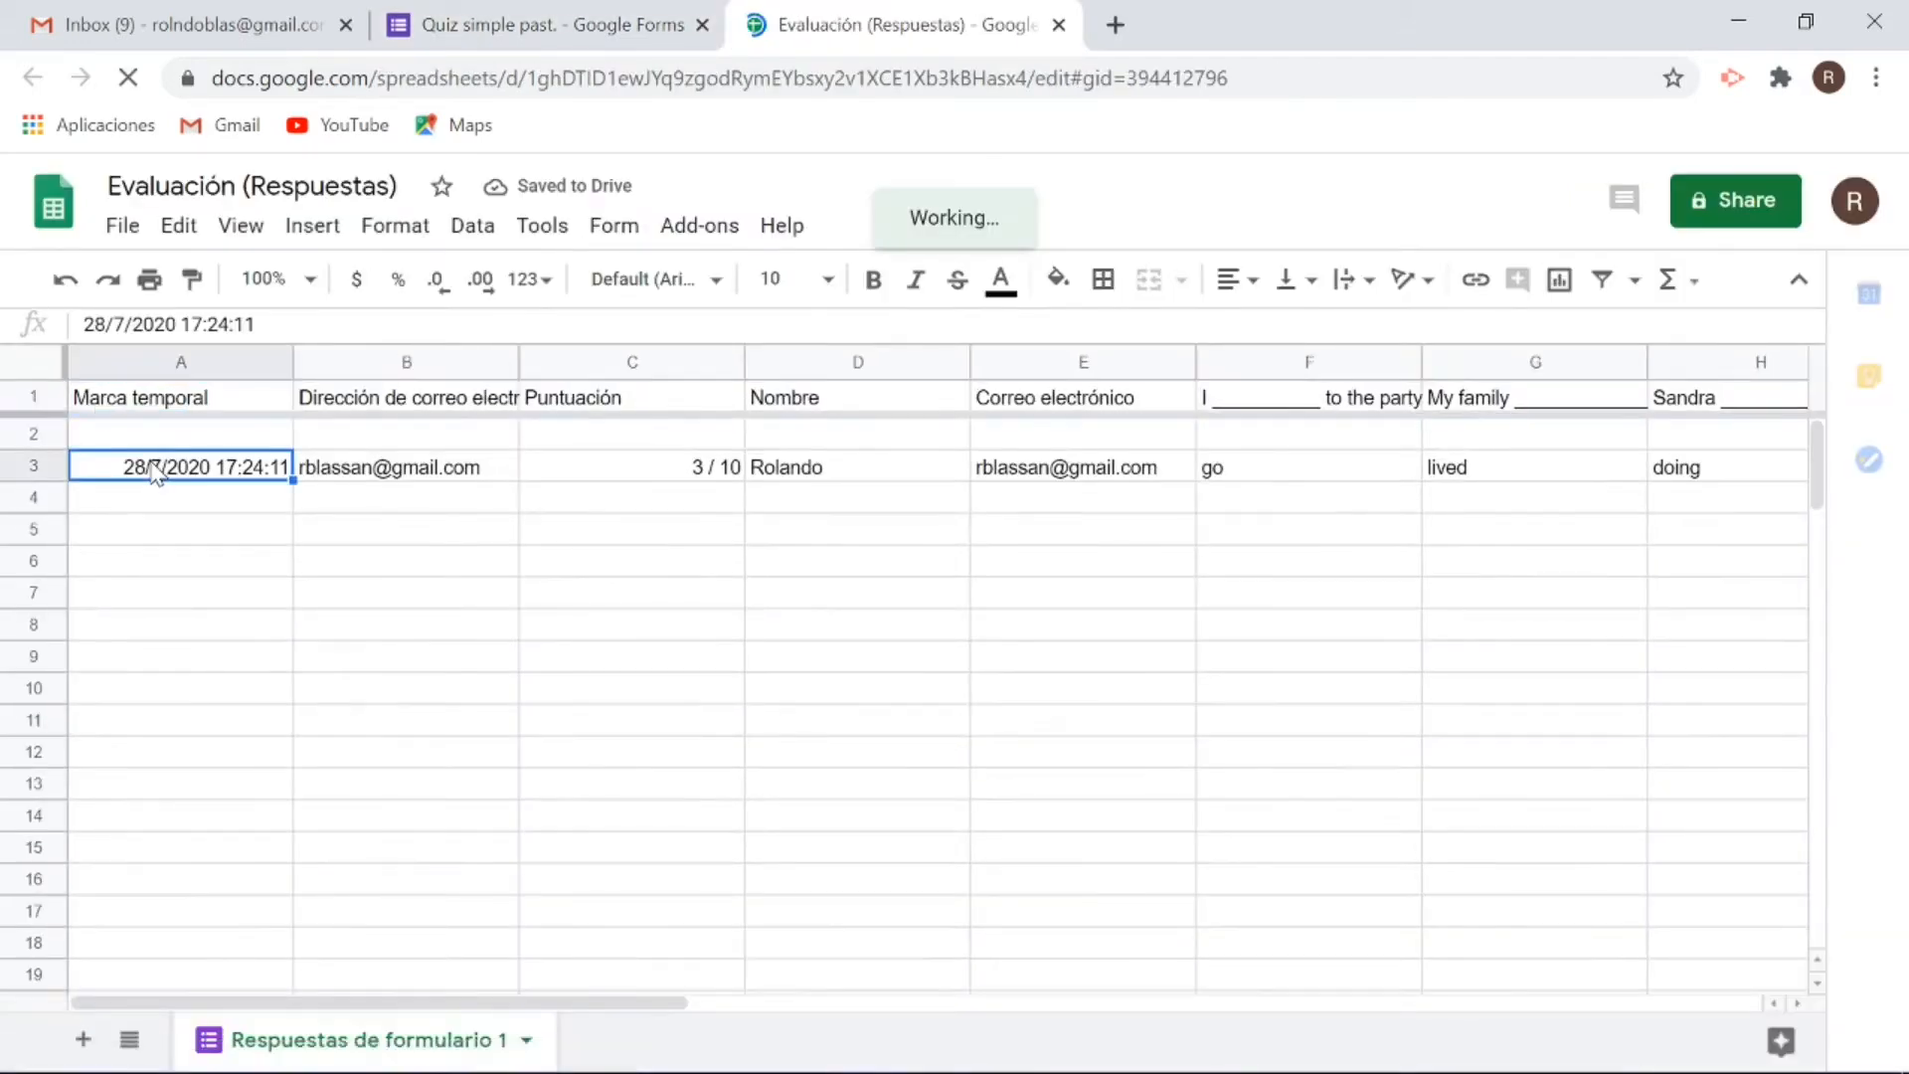
{"action": "key", "text": "Right"}
{"action": "key", "text": "Right"}
{"action": "key", "text": "Left"}
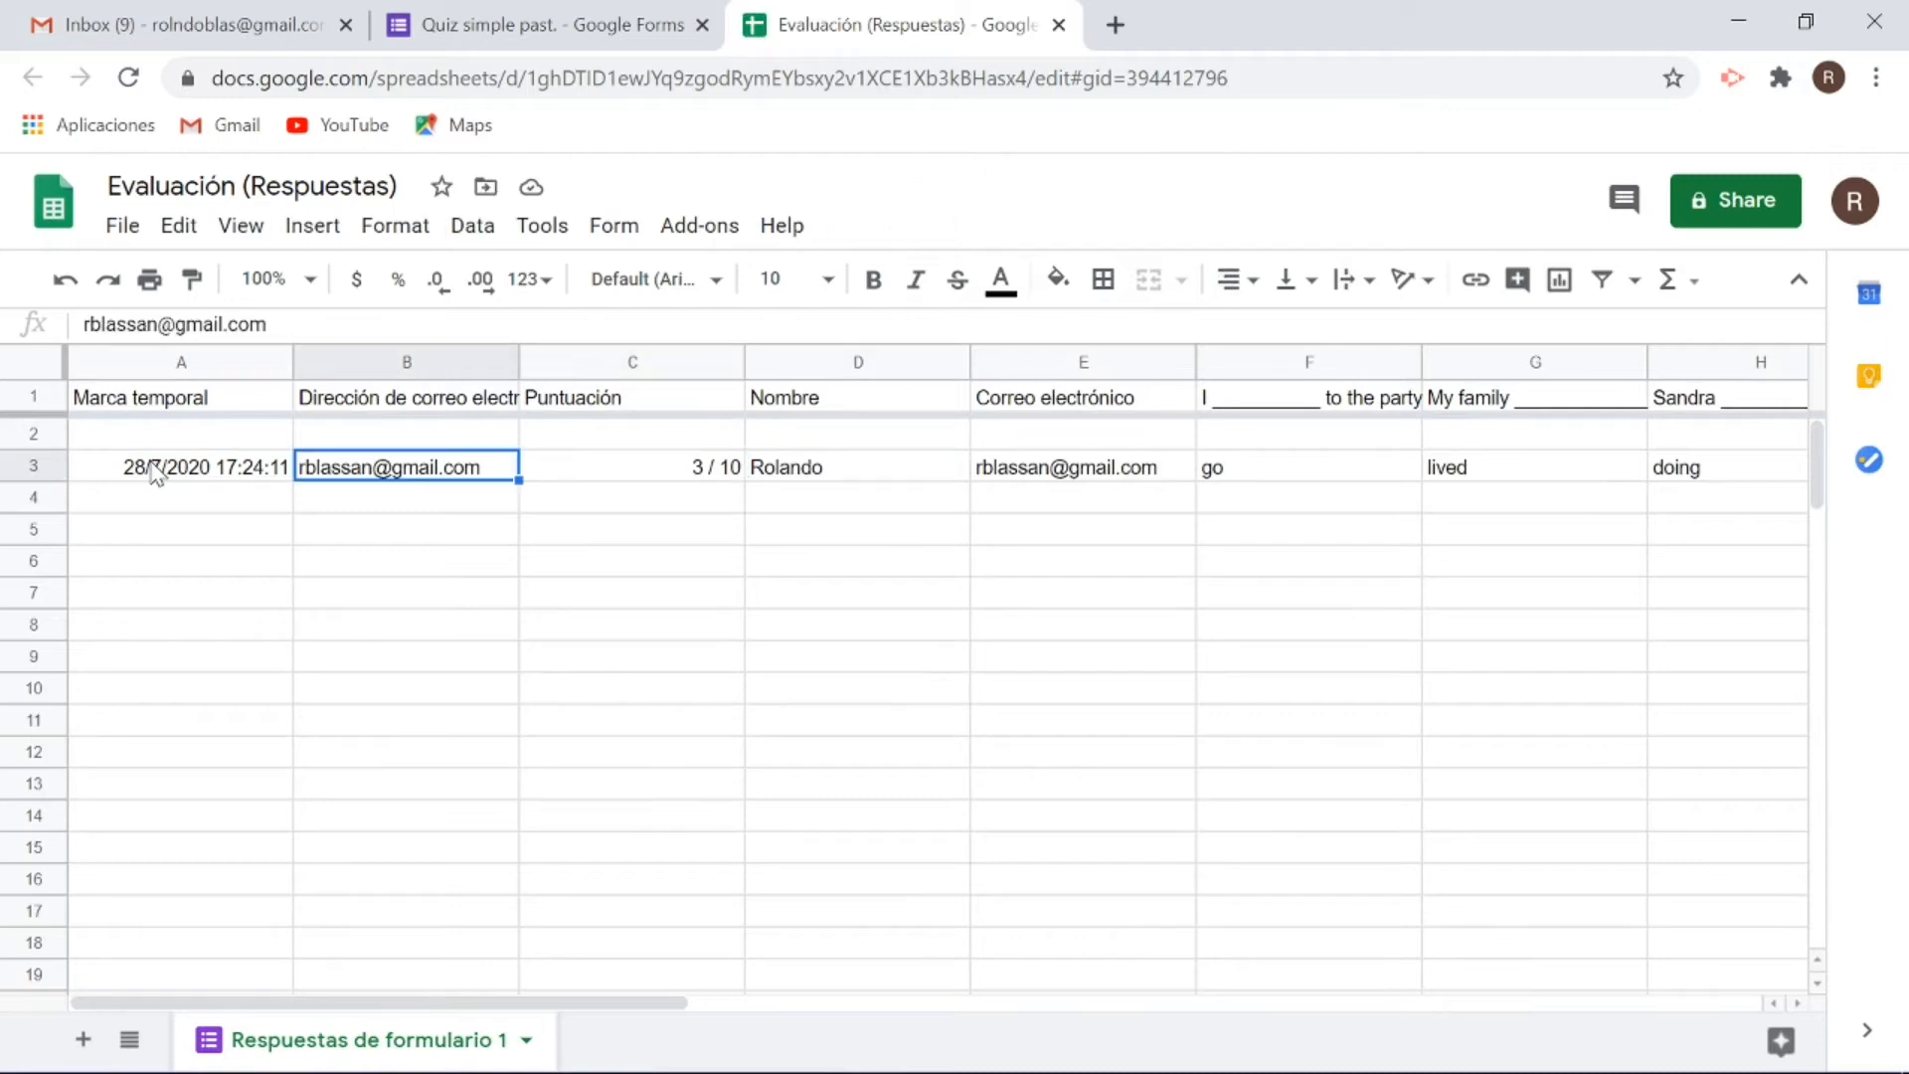
{"action": "key", "text": "Right"}
{"action": "key", "text": "Right"}
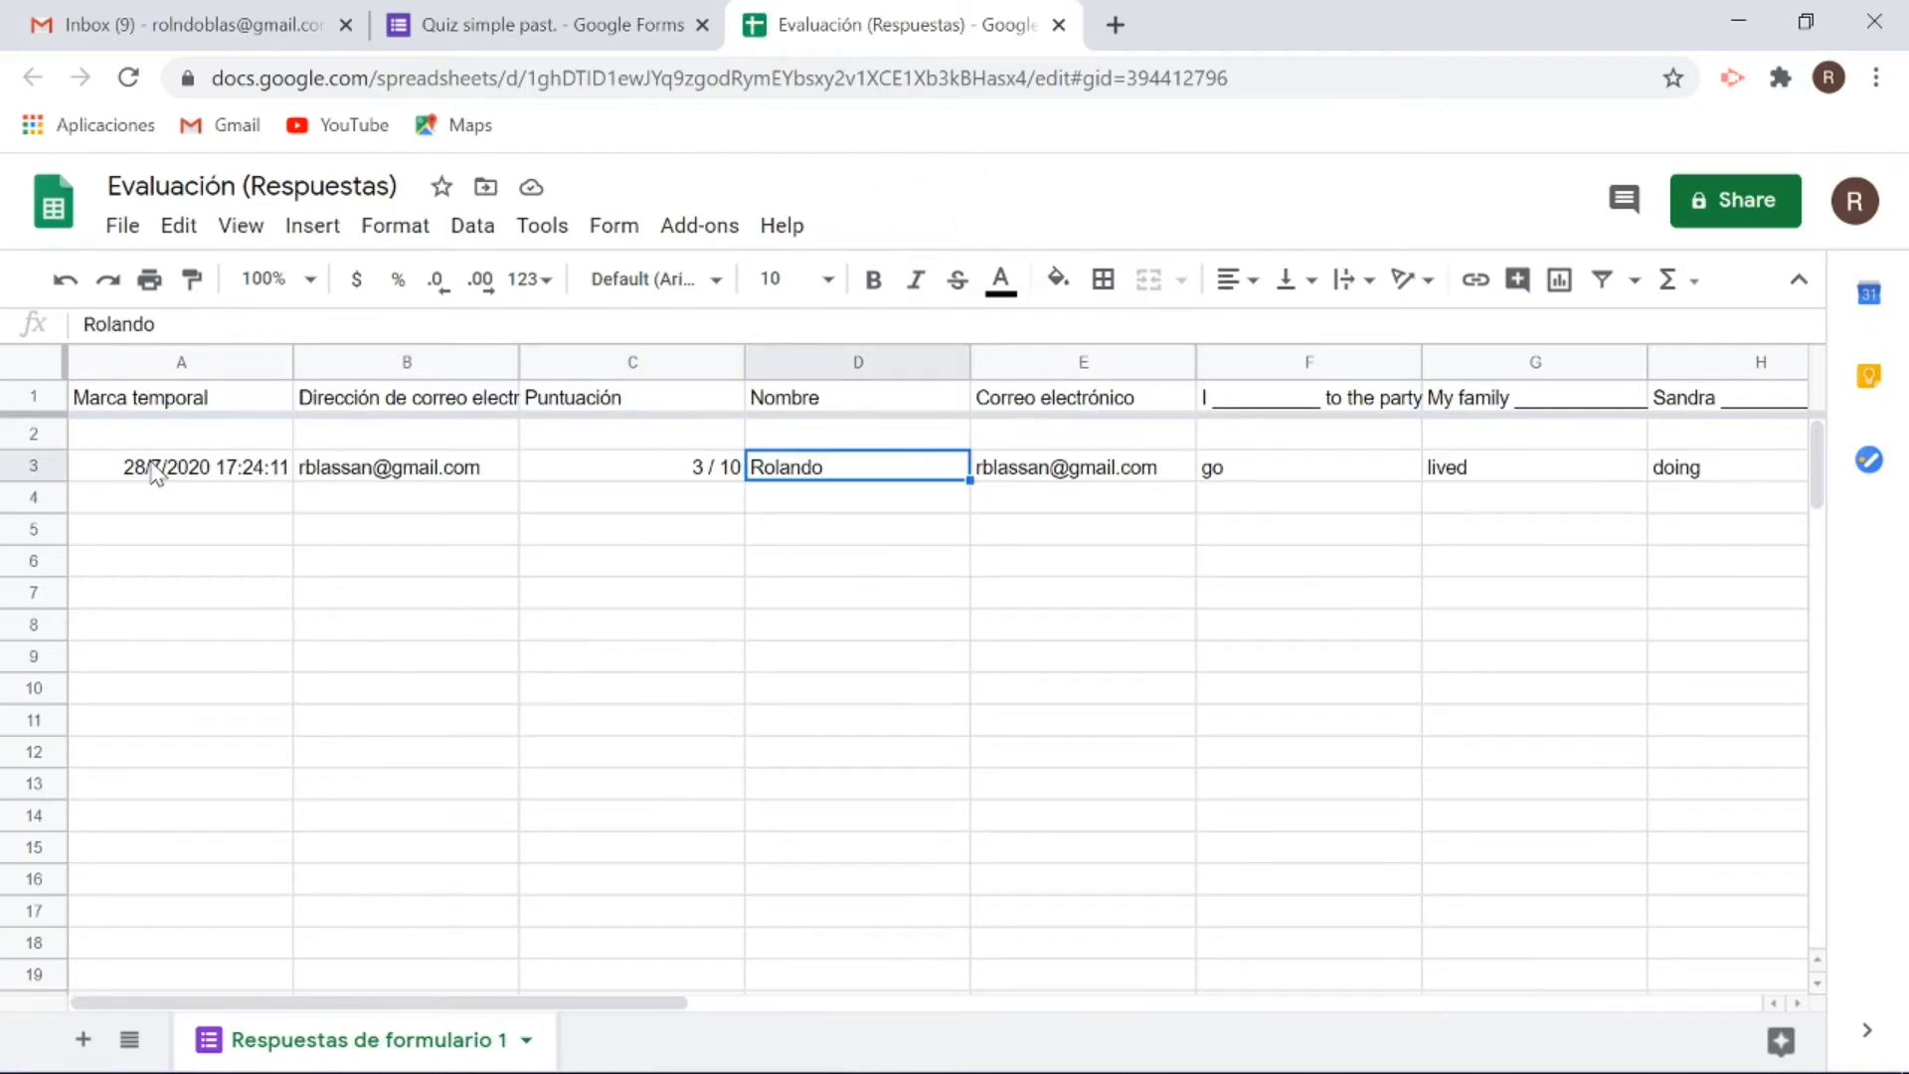
{"action": "key", "text": "Left"}
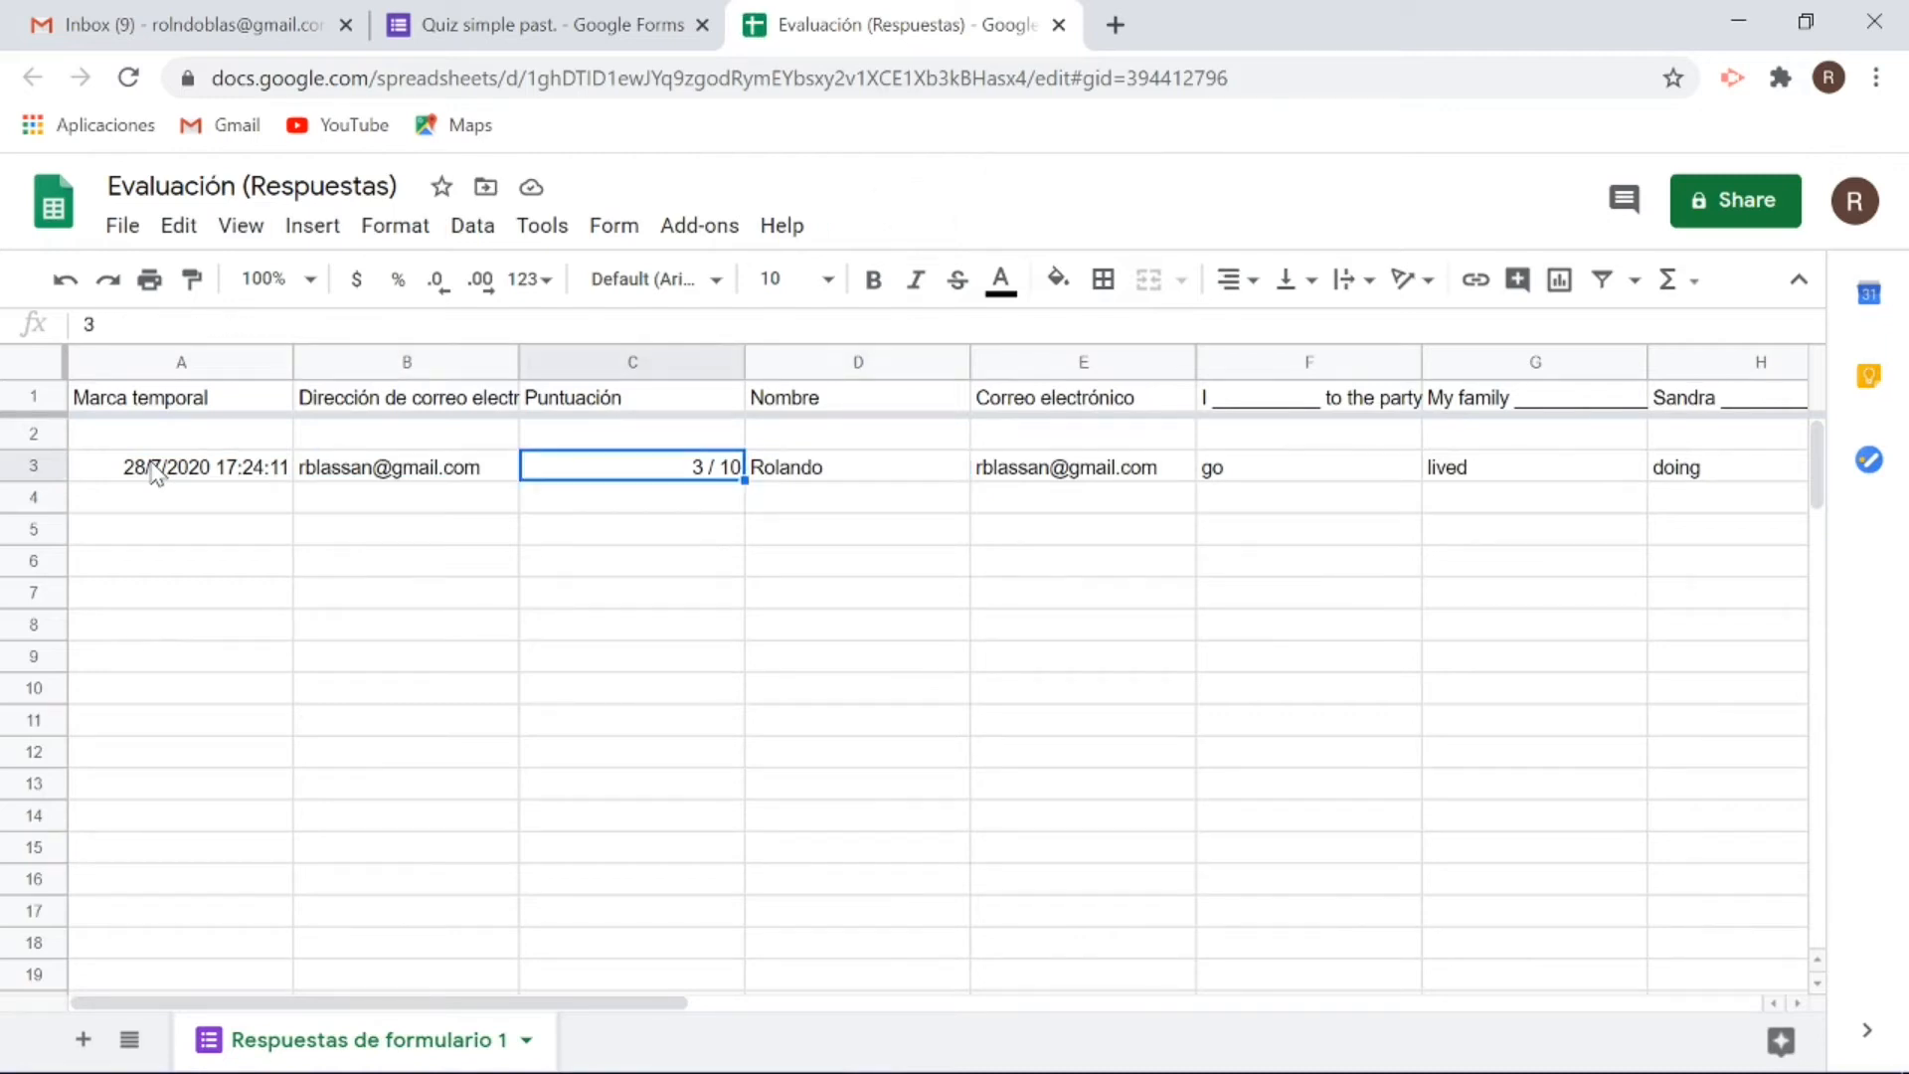
Review the respondent's answer to each quiz question along row 3 through column O, and return to the row's first cell.
{"action": "key", "text": "Right"}
{"action": "key", "text": "Right"}
{"action": "key", "text": "Right"}
{"action": "key", "text": "Right"}
{"action": "key", "text": "Right"}
{"action": "key", "text": "Right"}
{"action": "key", "text": "Right"}
{"action": "key", "text": "Right"}
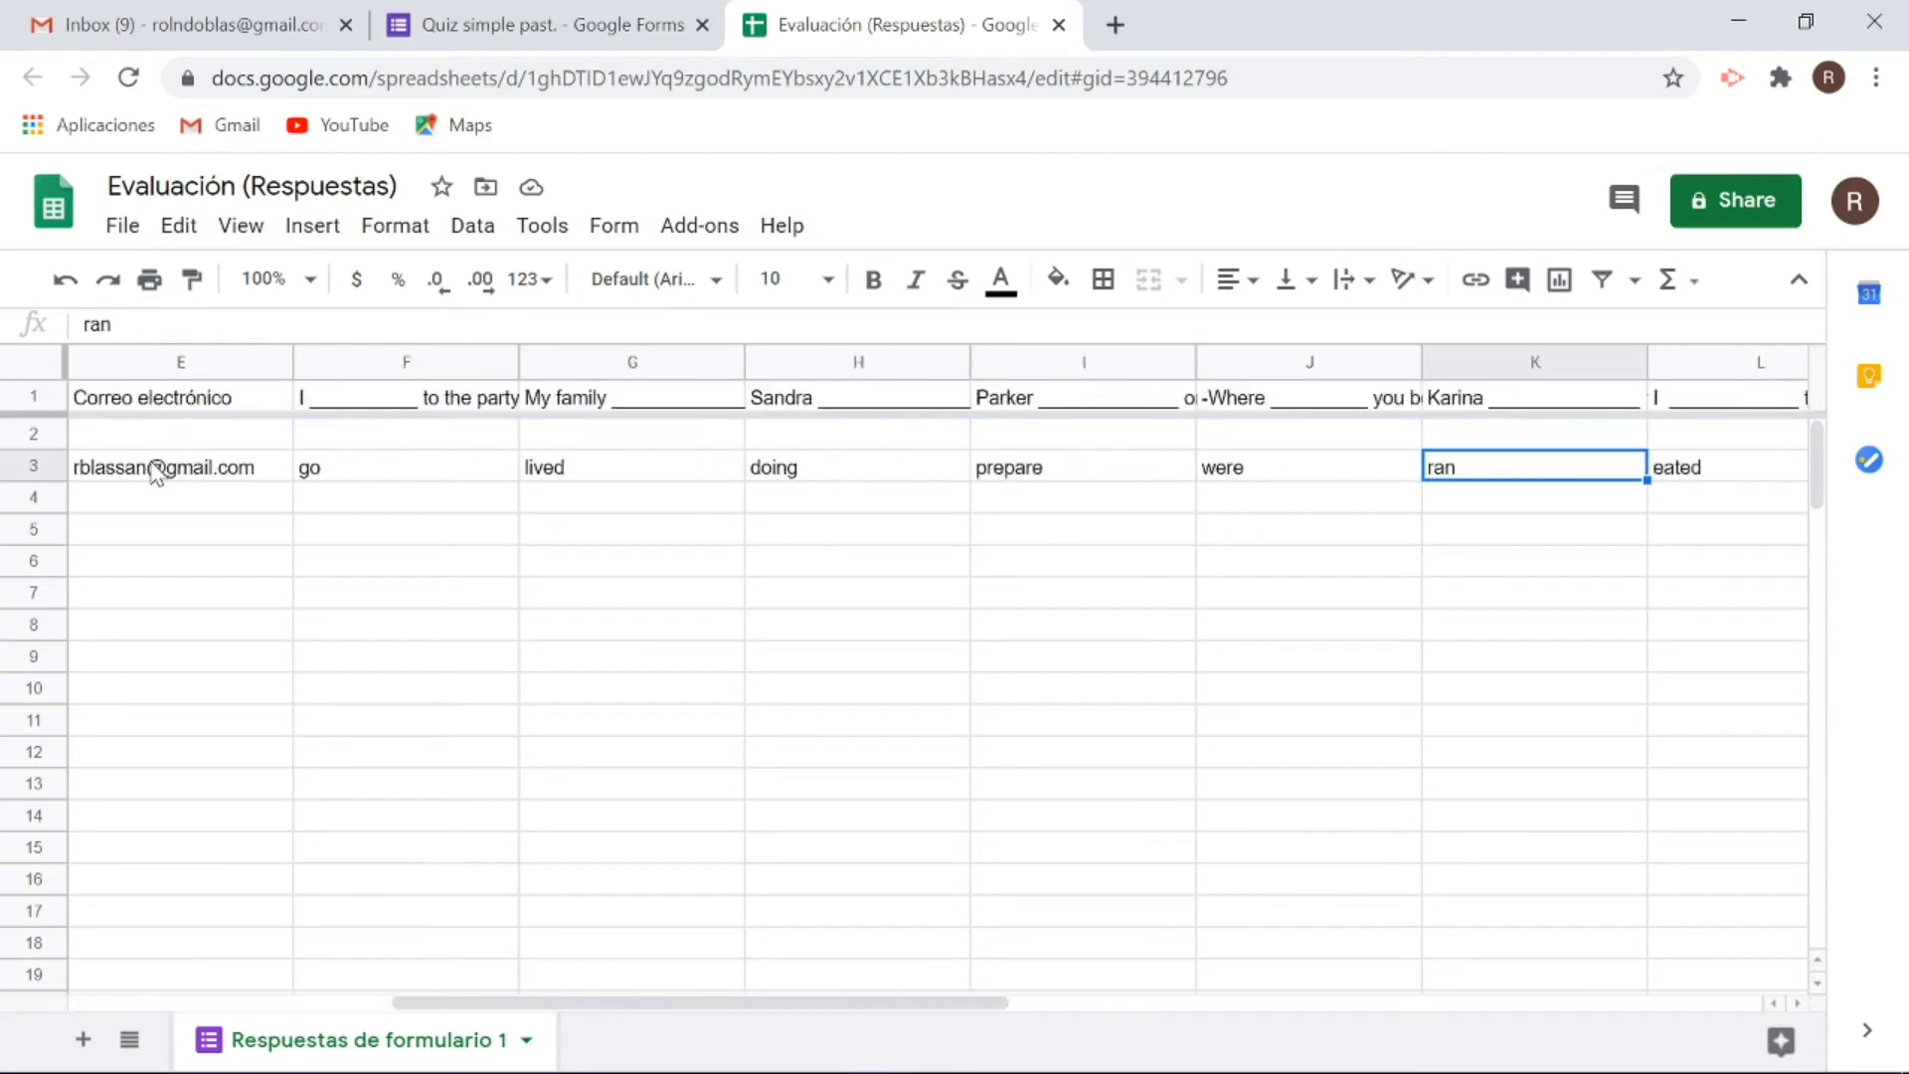
{"action": "key", "text": "Right"}
{"action": "key", "text": "Right"}
{"action": "key", "text": "Right"}
{"action": "key", "text": "Right"}
{"action": "key", "text": "Right"}
{"action": "key", "text": "Left"}
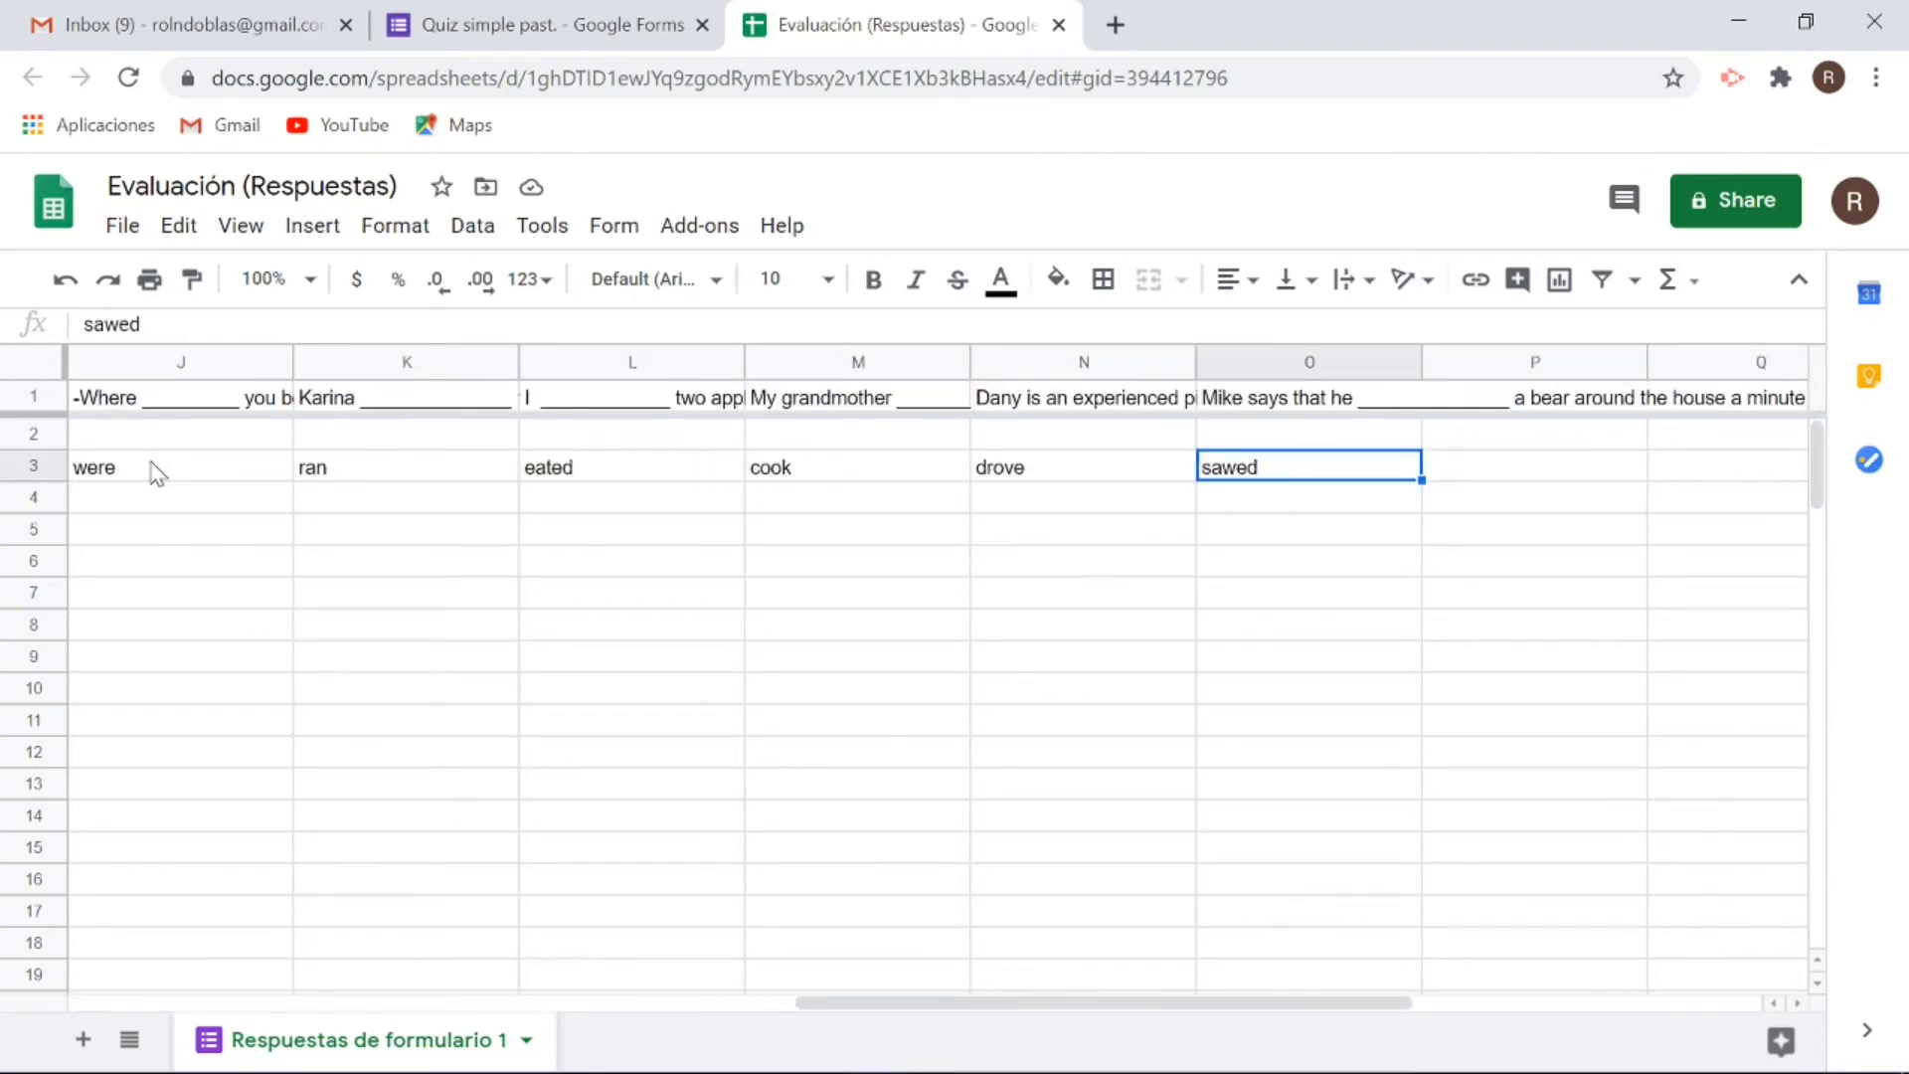
{"action": "key", "text": "Home"}
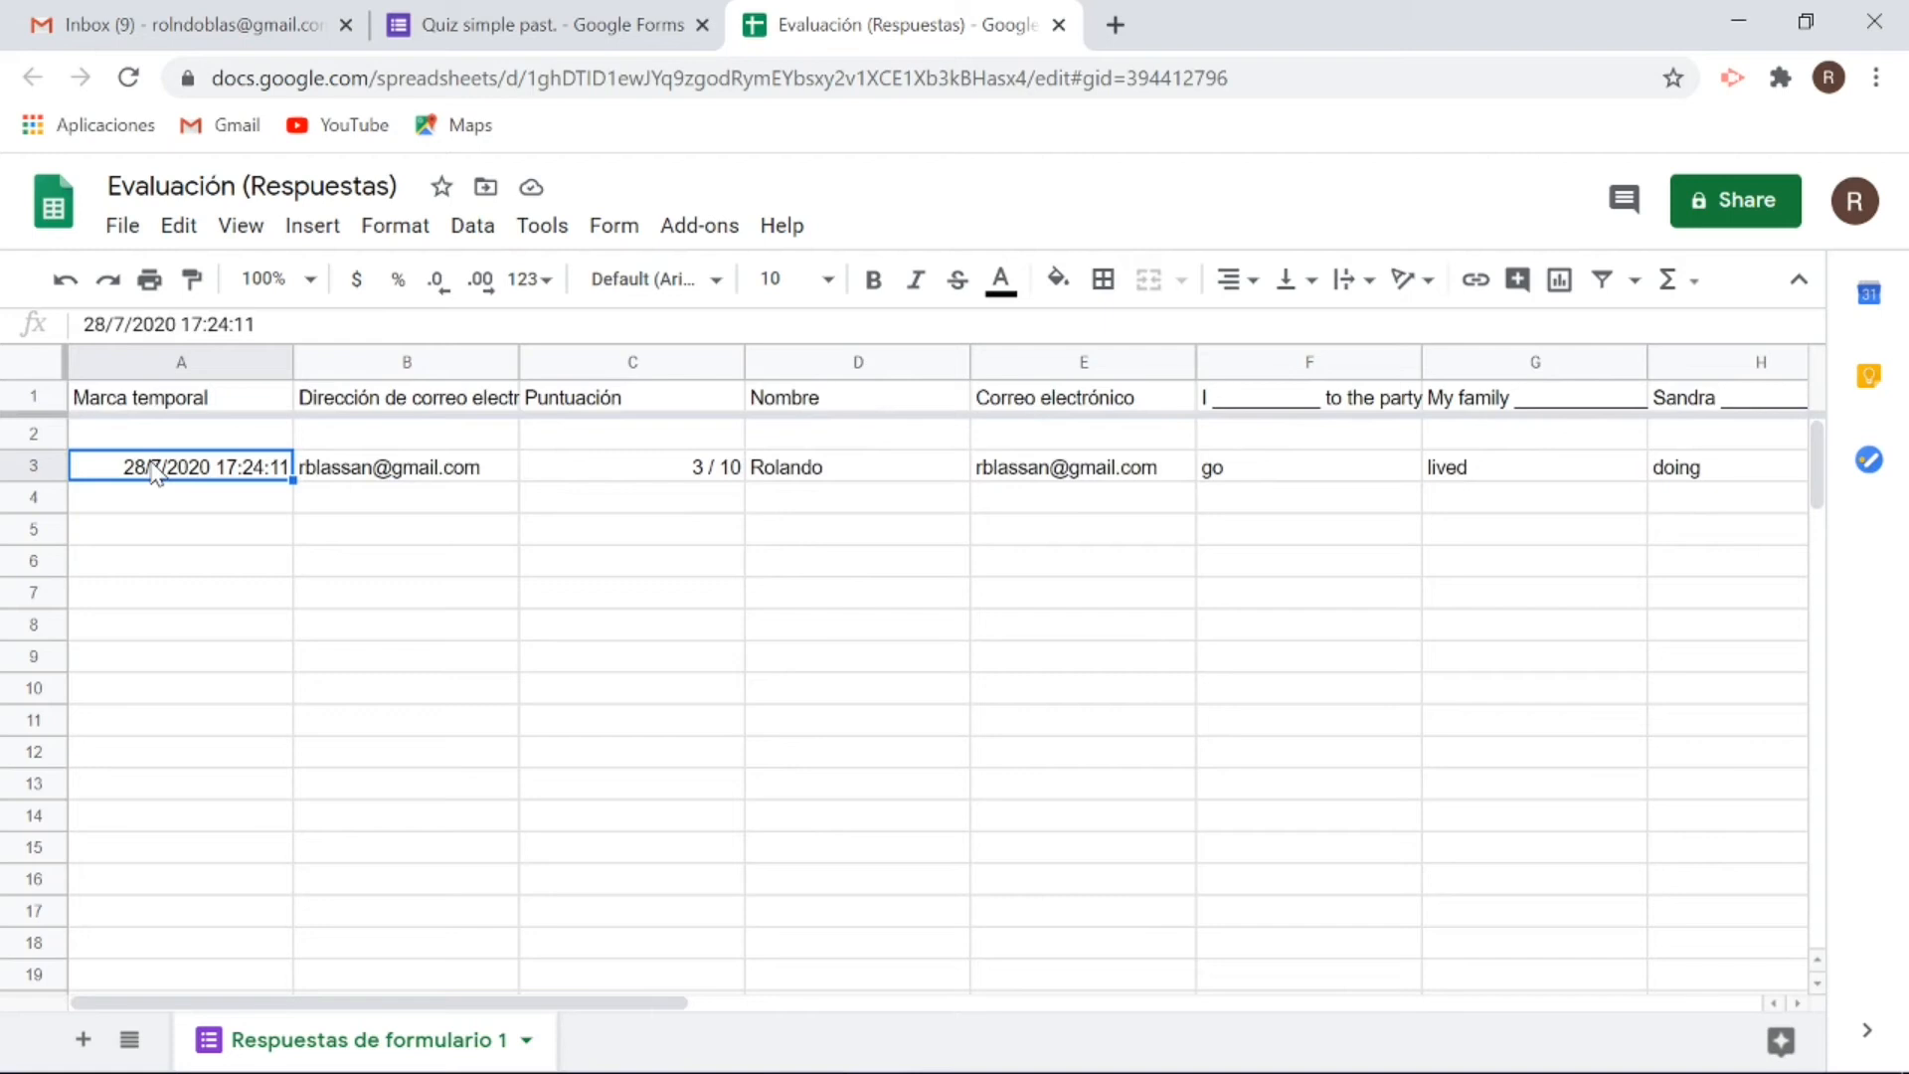